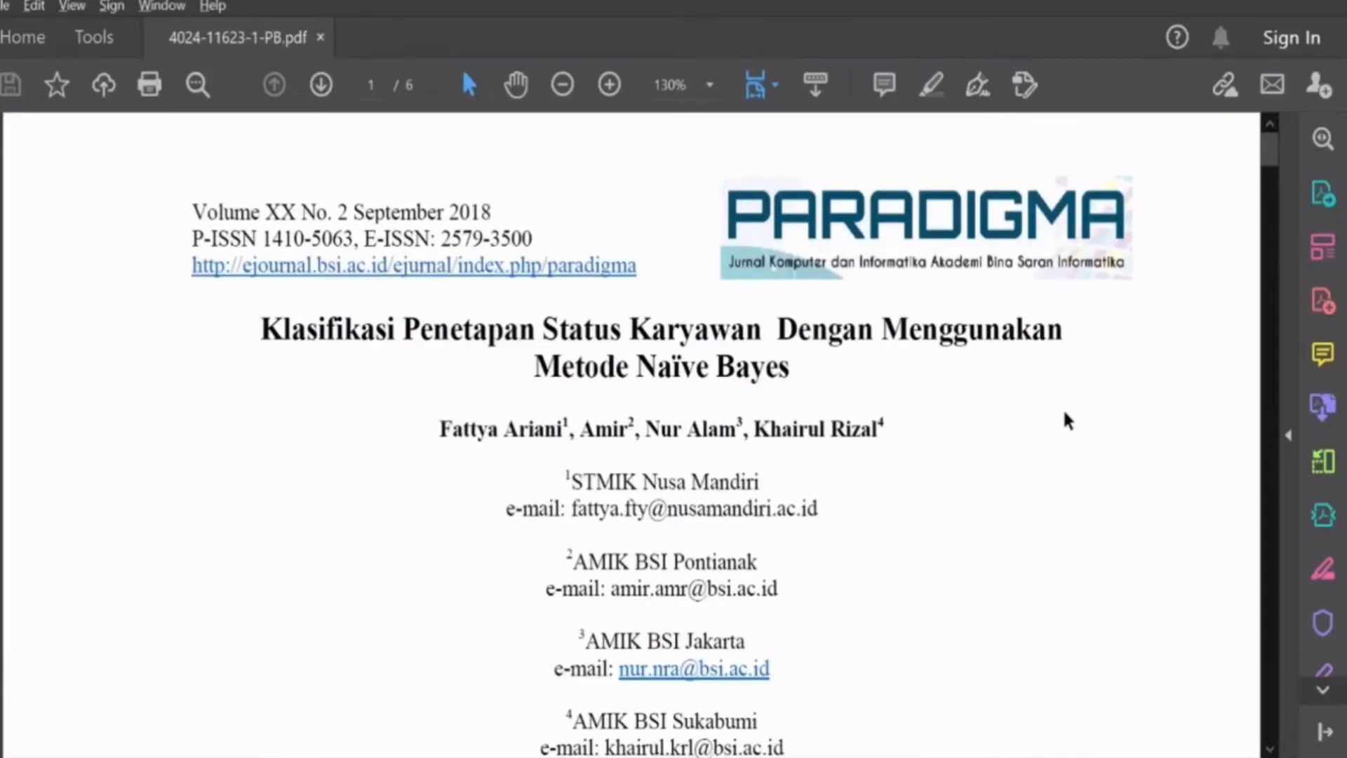
Review the employee data in Tabel 1 on page 2 of the PDF and switch to the Excel workbook.
left_click_drag(1270, 148, 1272, 312)
scroll(1060, 401, "up", 5)
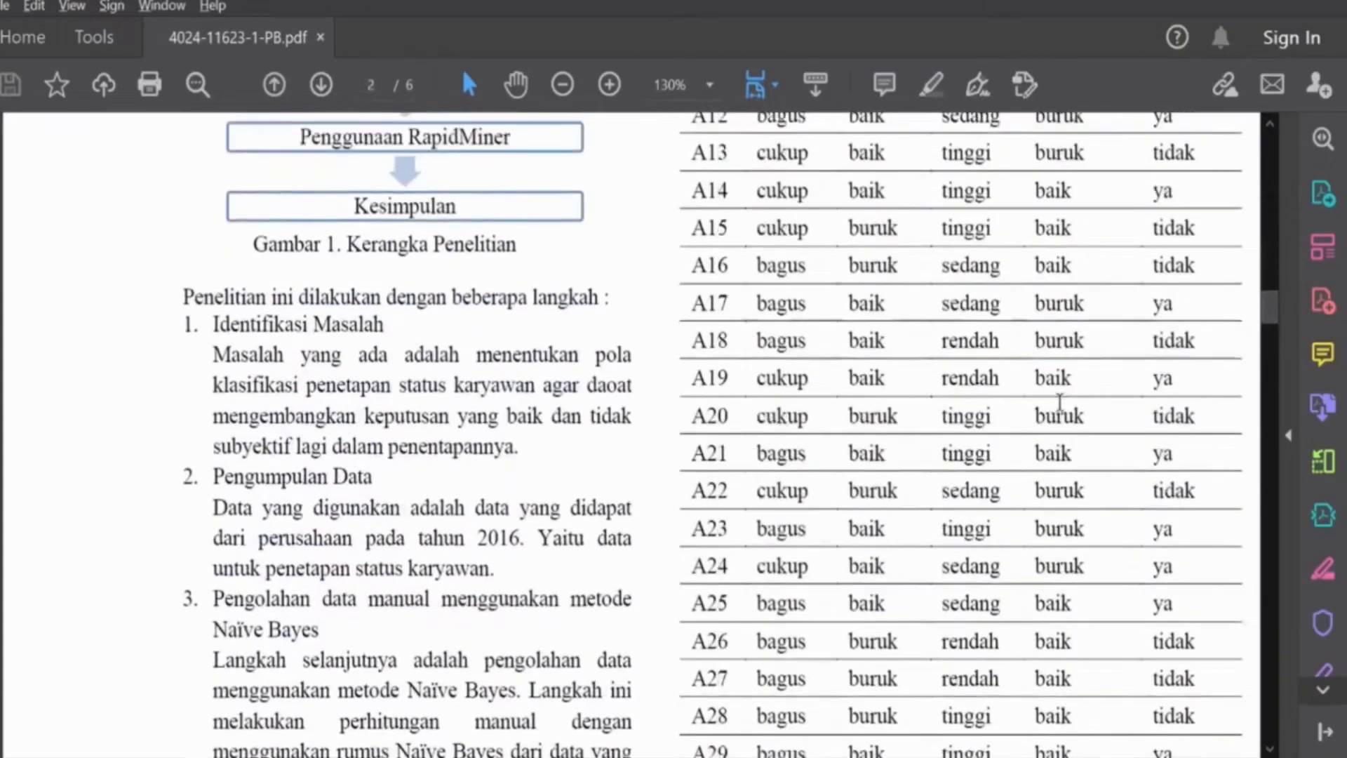
scroll(1060, 404, "up", 5)
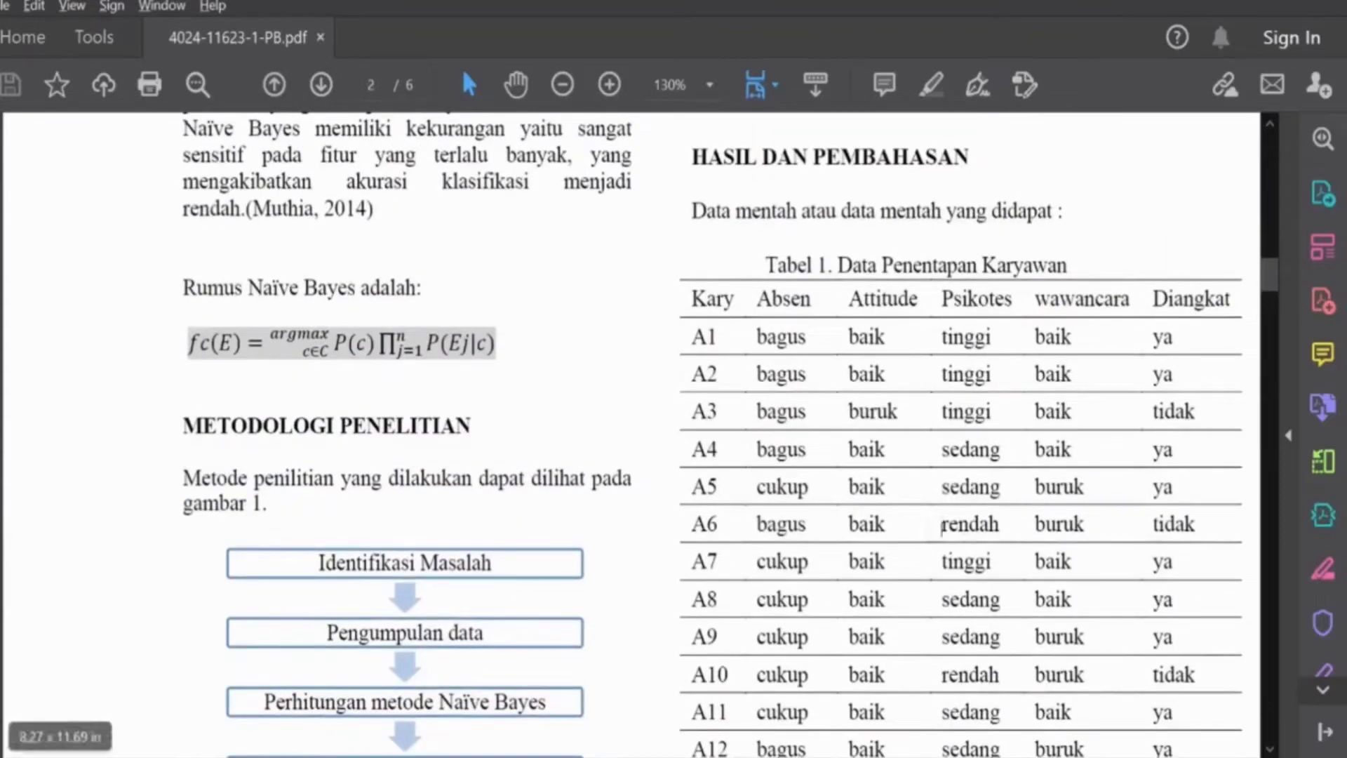
left_click(295, 756)
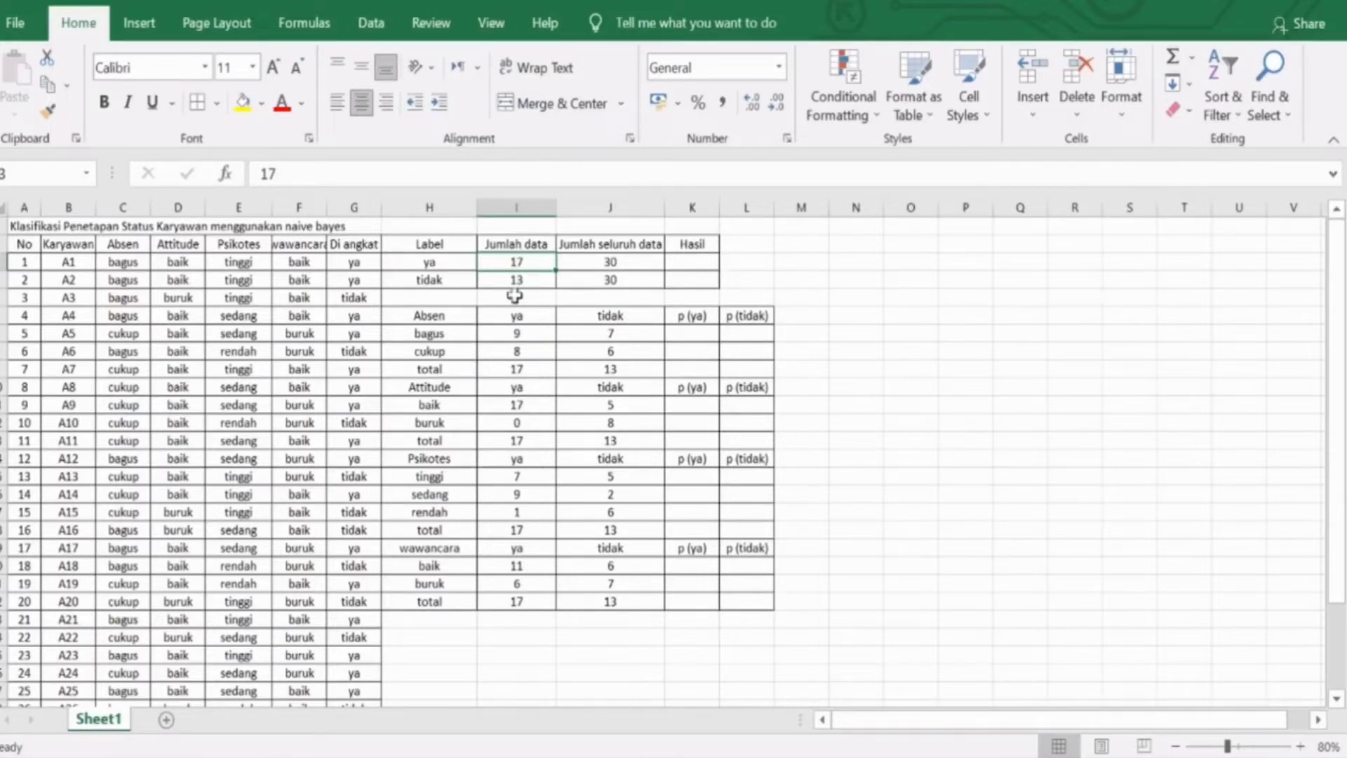
Examine the ya and tidak label counts and the Absen counts with their total formulas.
left_click(456, 262)
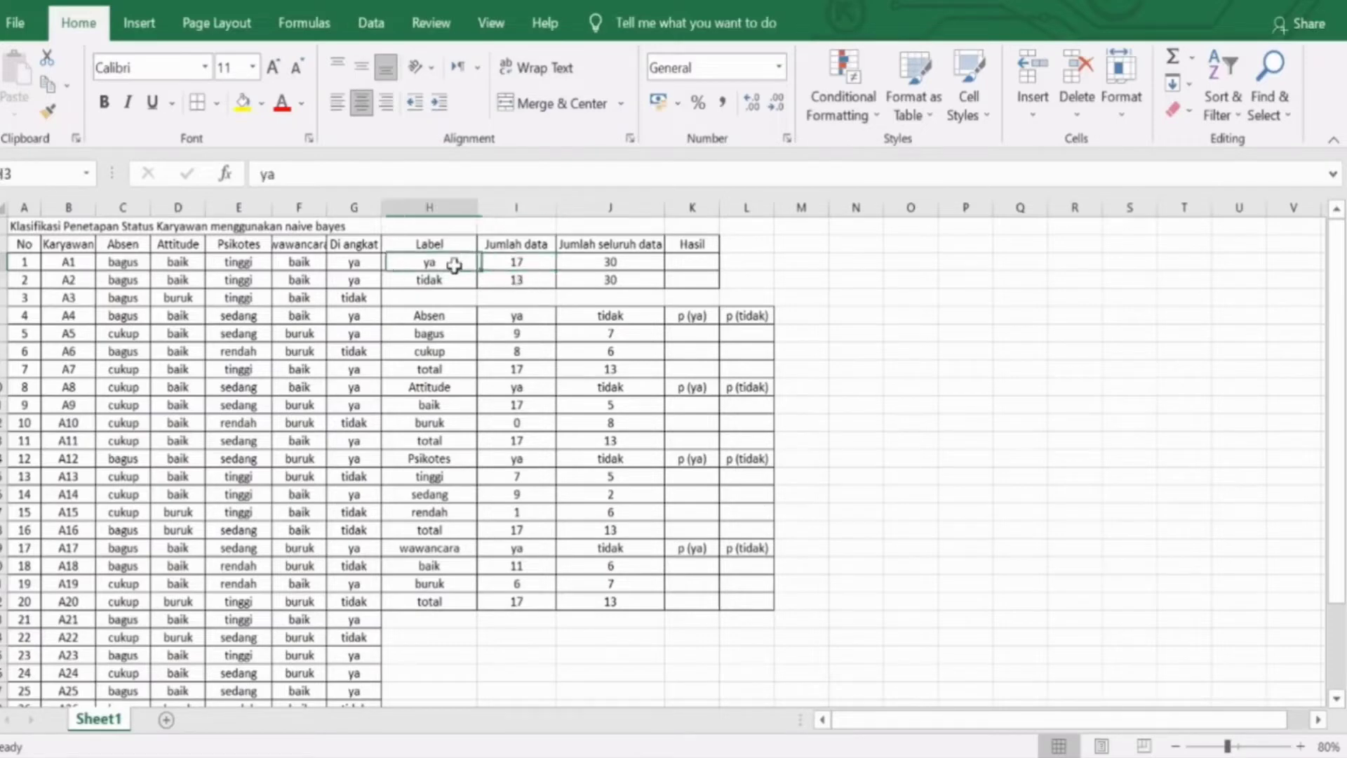
left_click(531, 264)
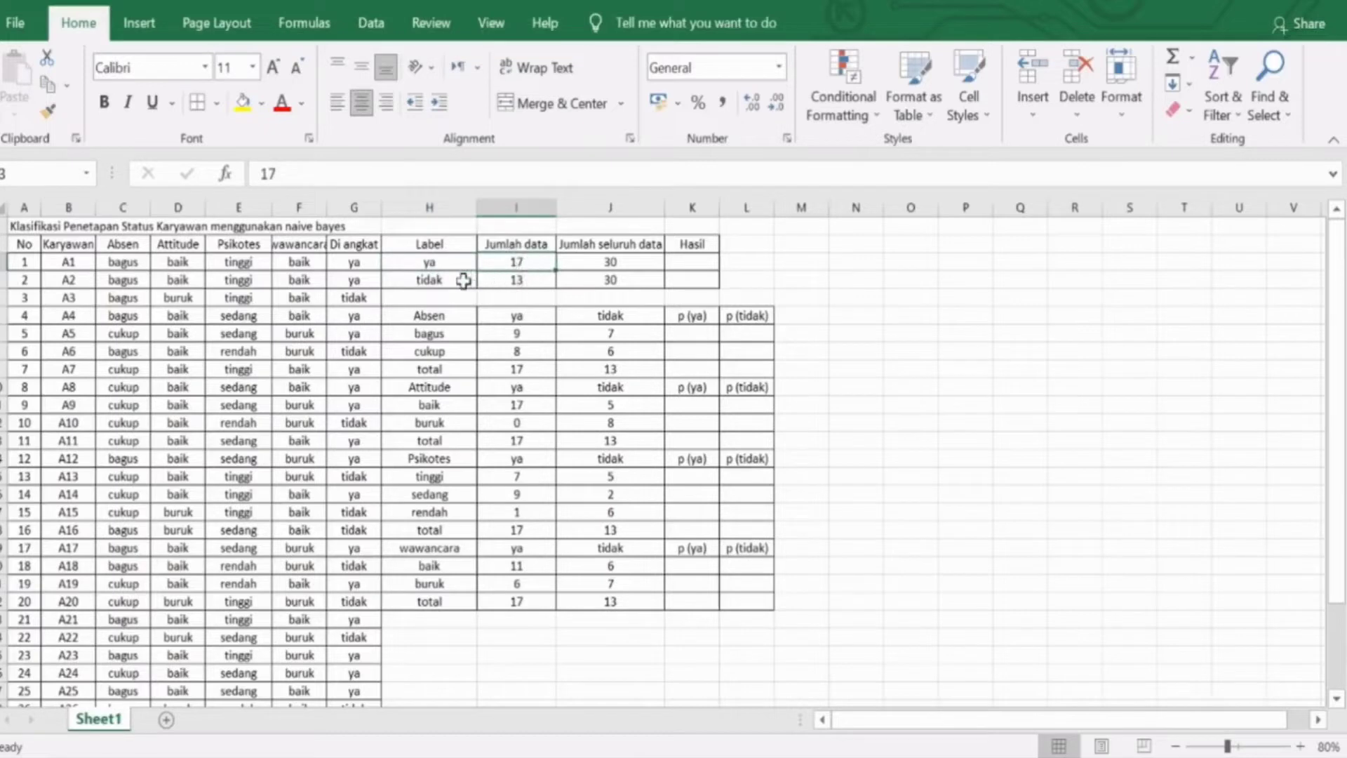
left_click(449, 282)
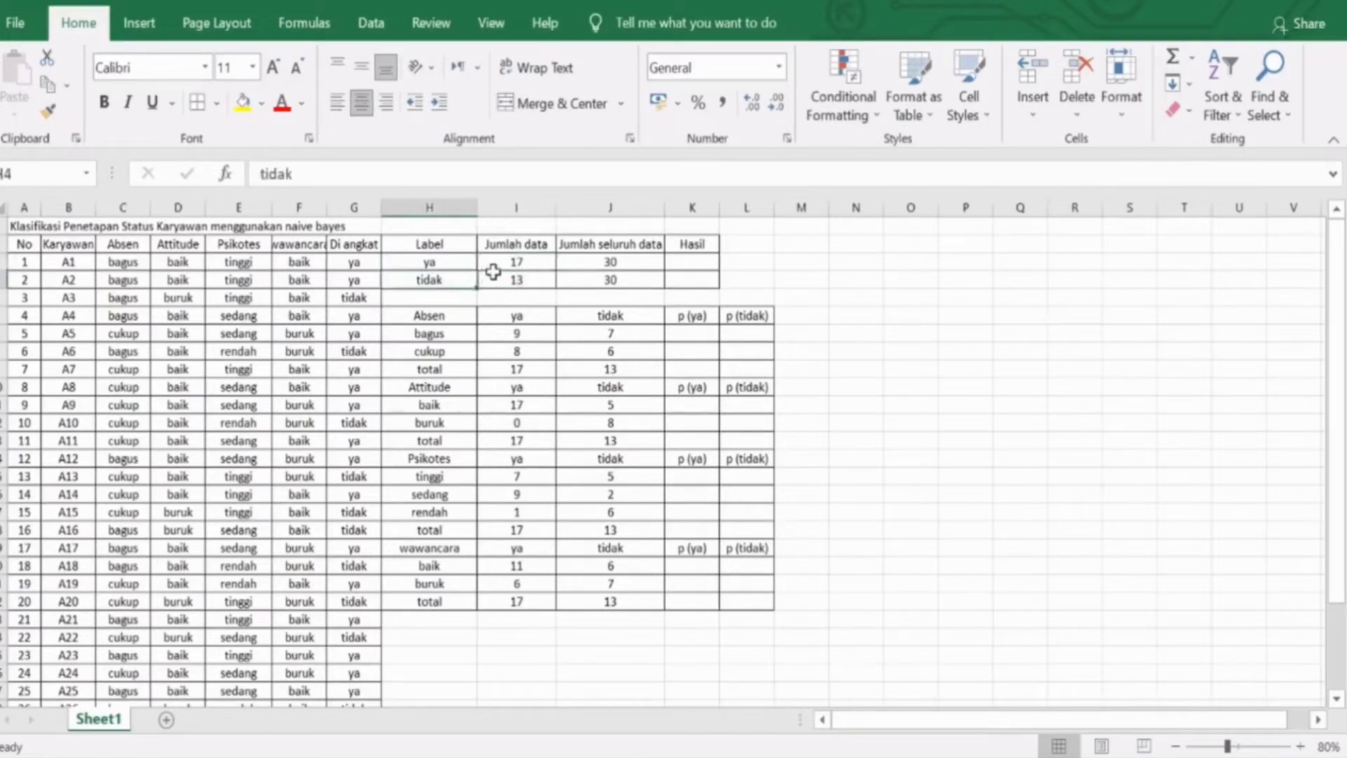
left_click(526, 283)
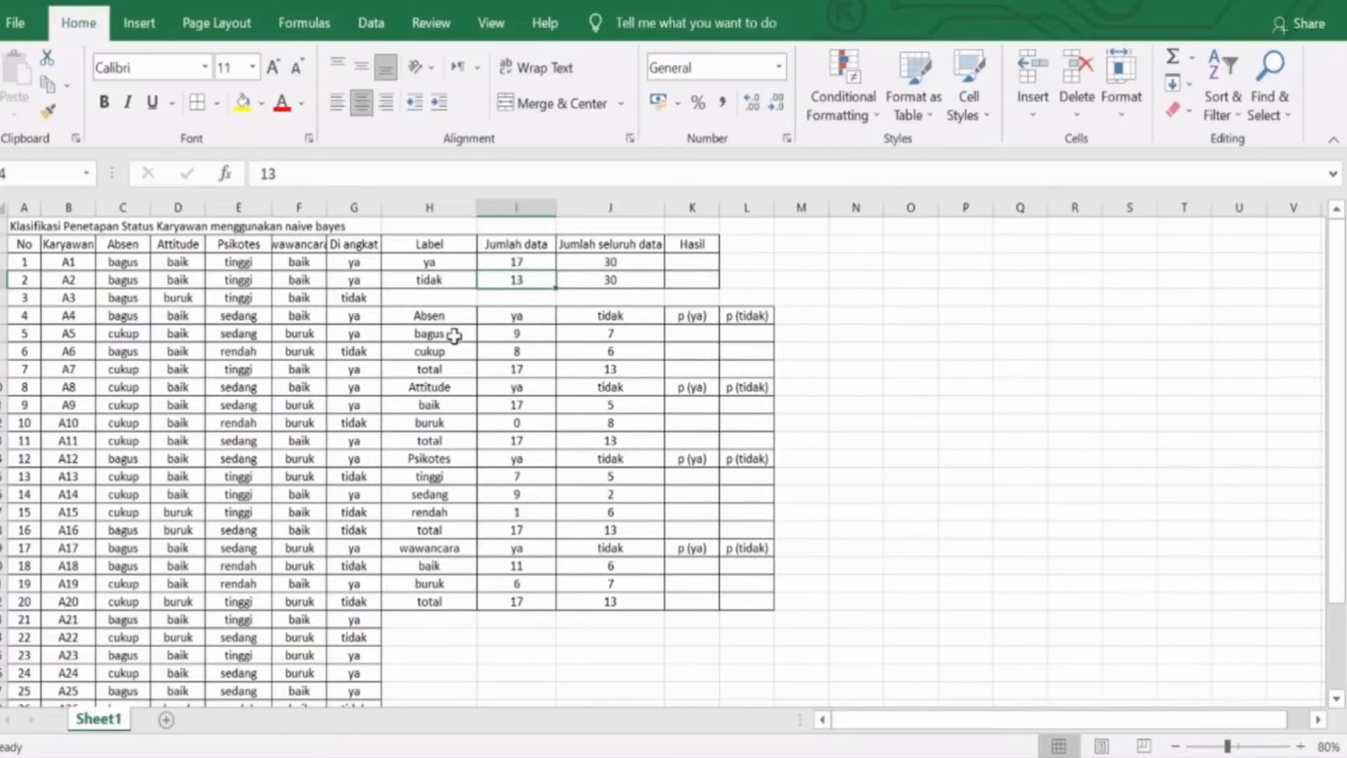
left_click(544, 335)
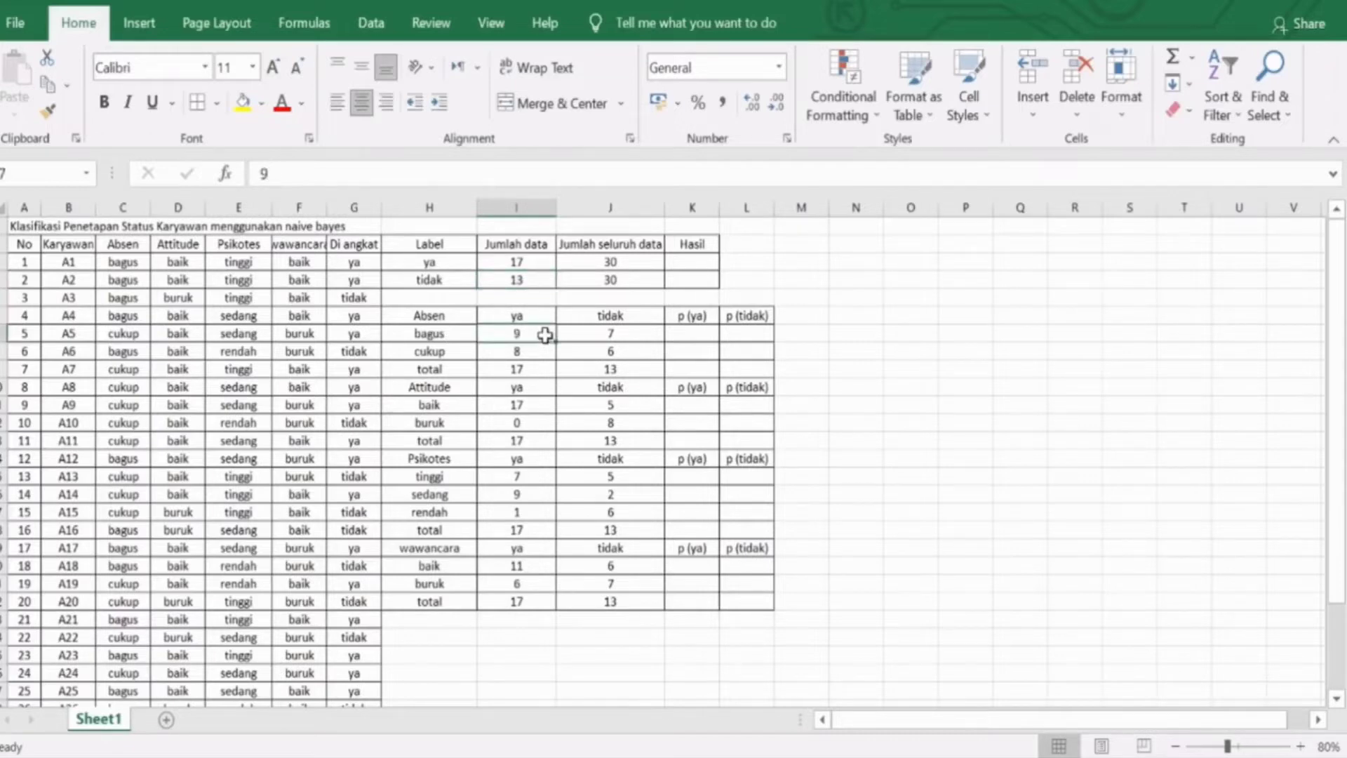
left_click(459, 355)
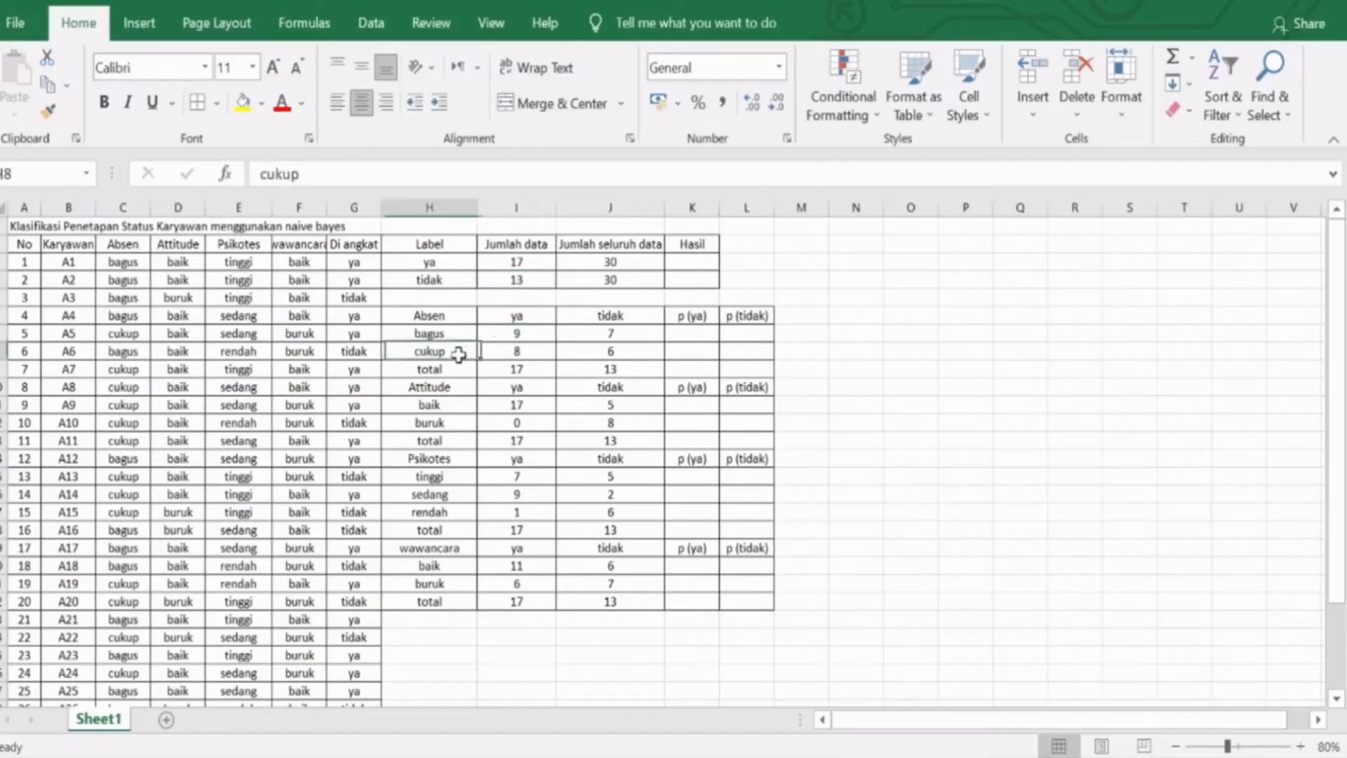
left_click(532, 354)
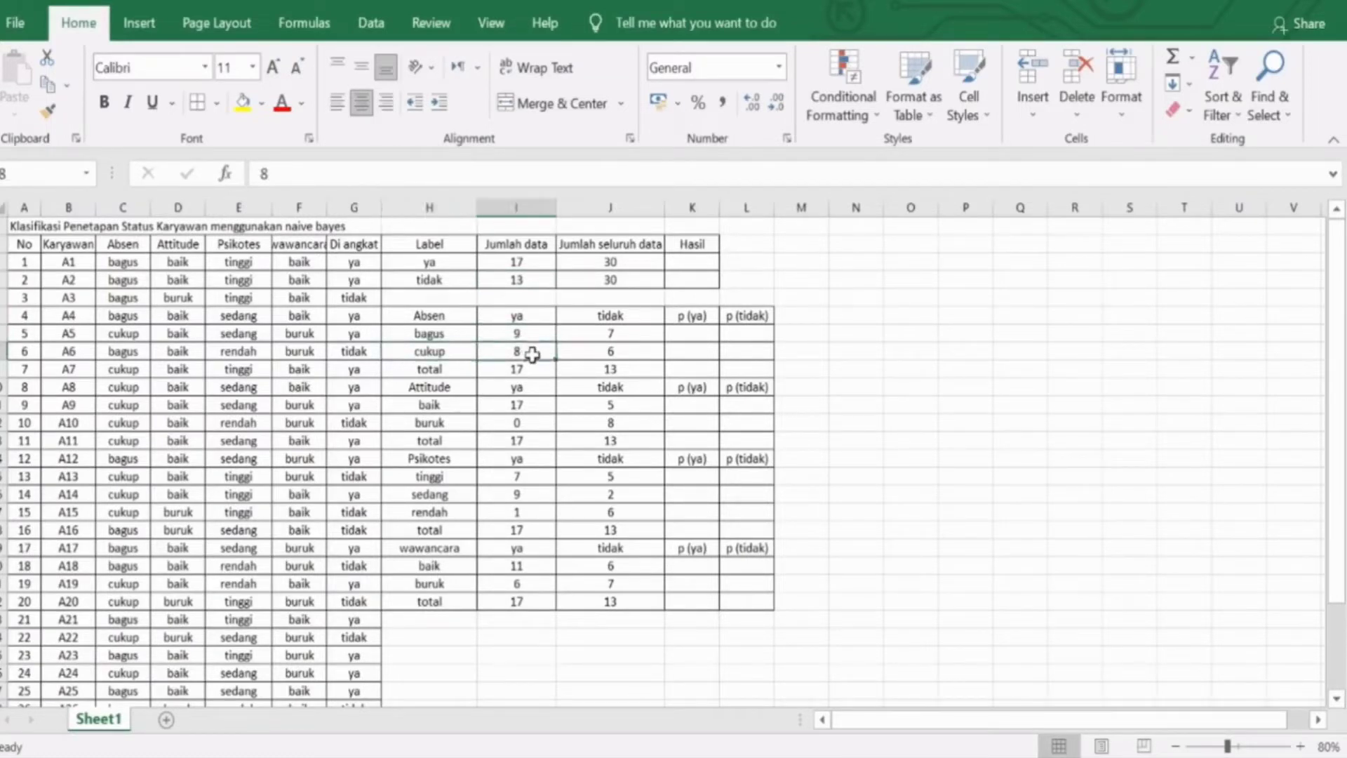
left_click(546, 371)
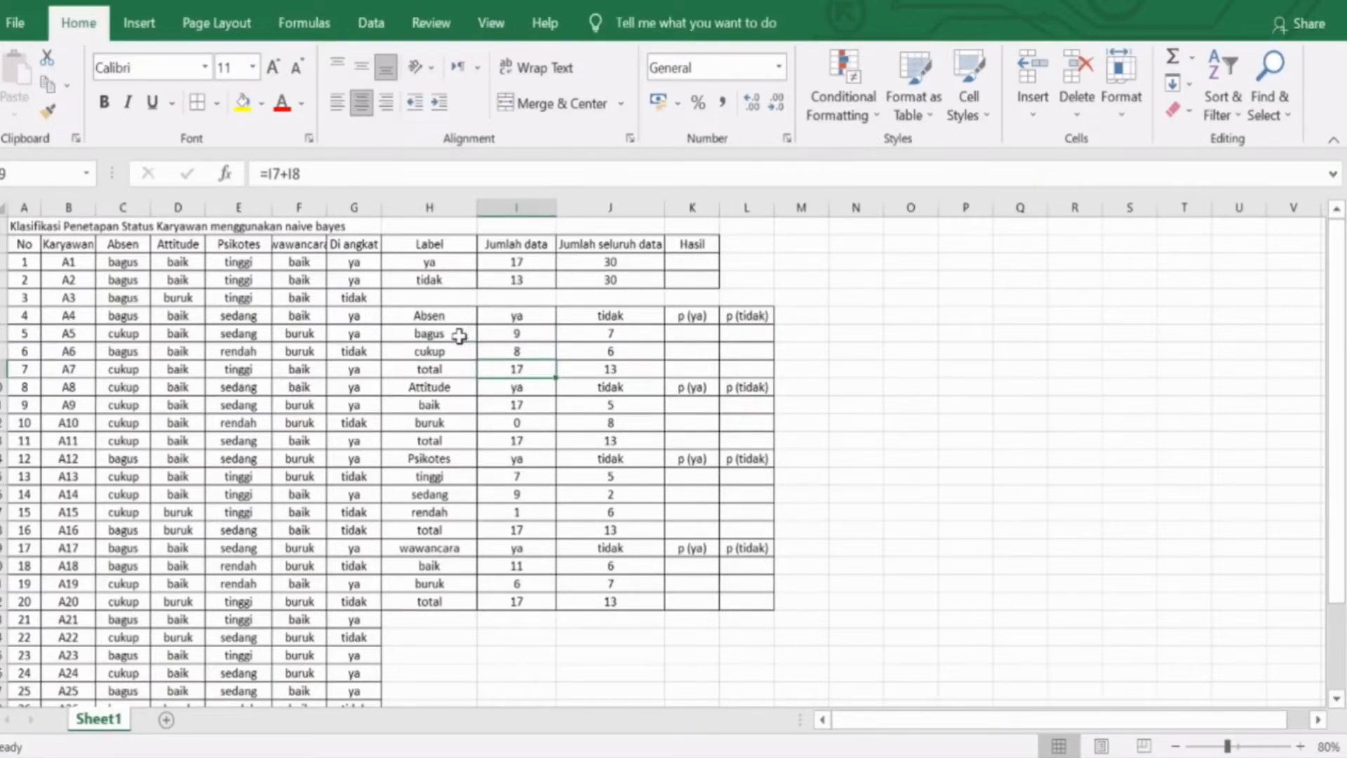
left_click(582, 352)
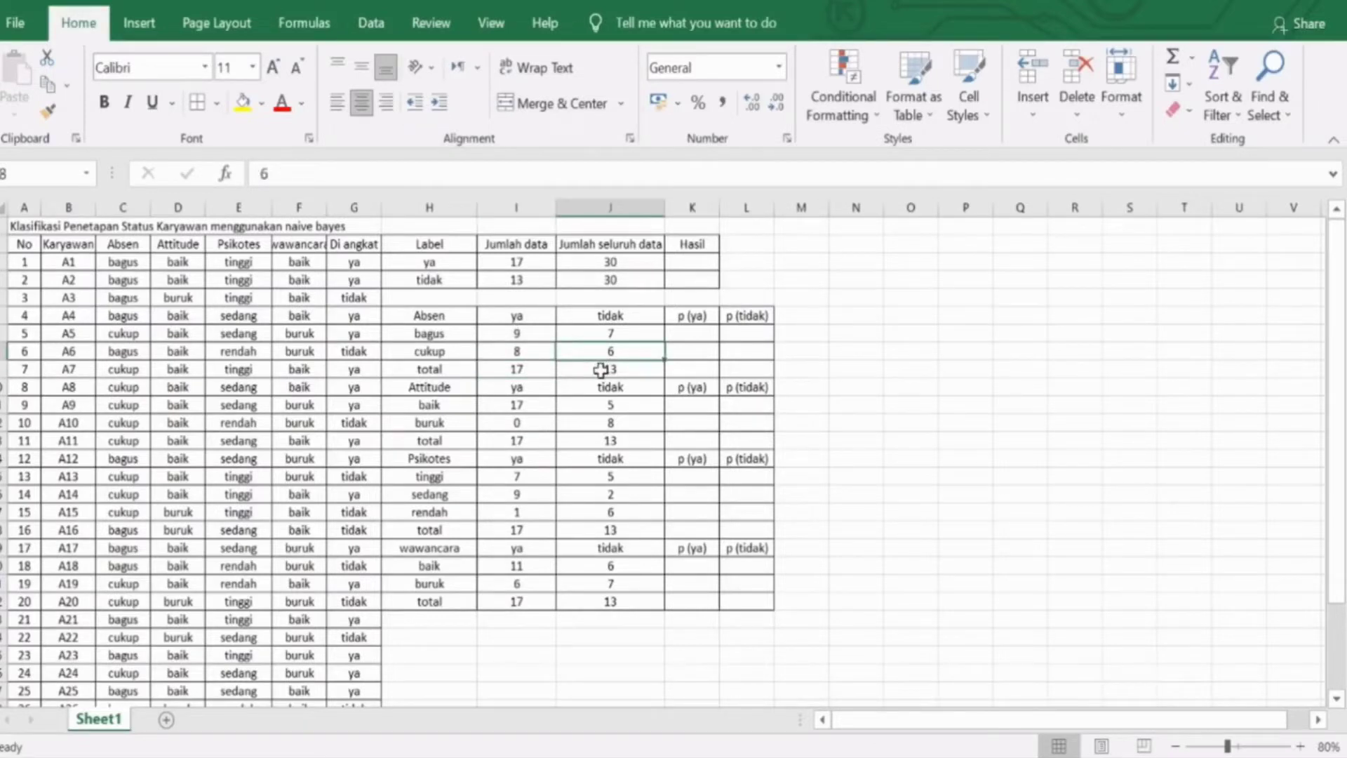
left_click(601, 370)
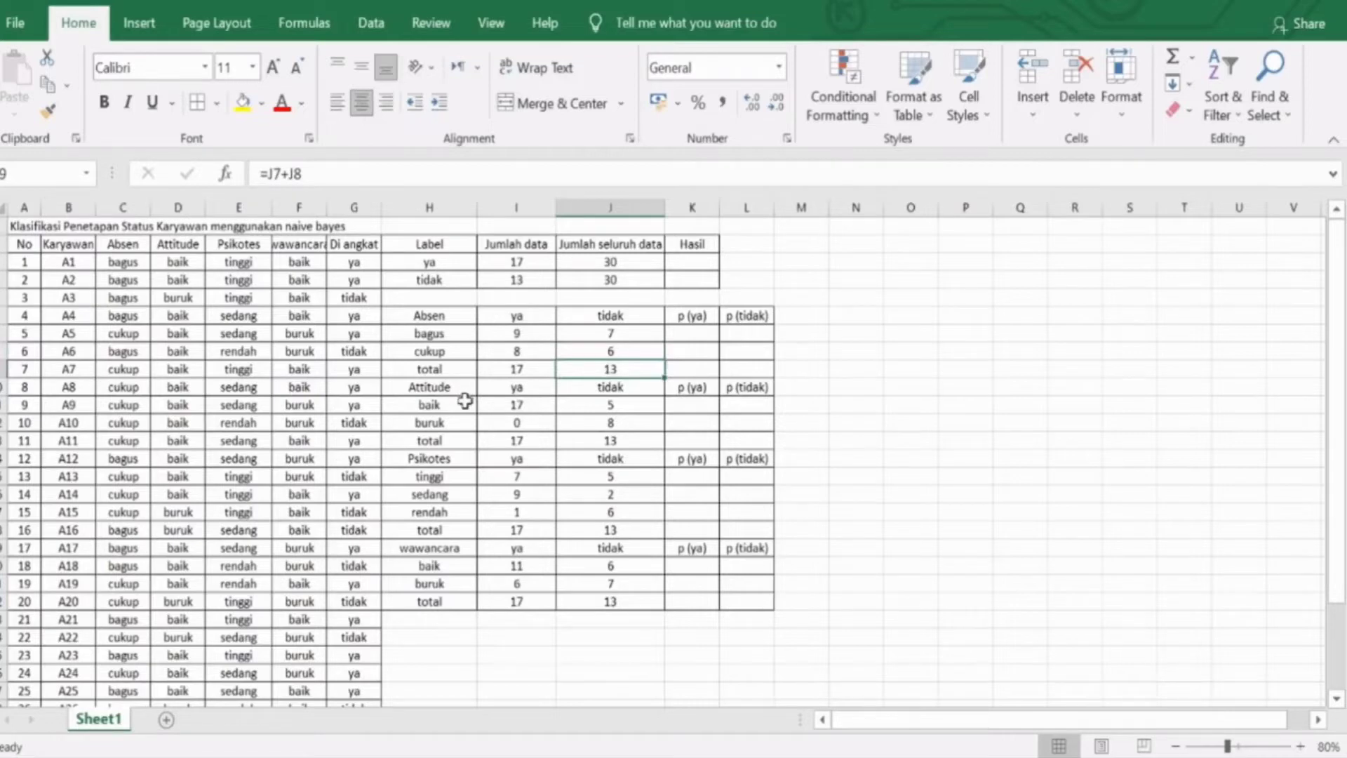
Examine the ya and tidak counts and totals for the Attitude, Psikotes and wawancara attributes.
left_click(528, 441)
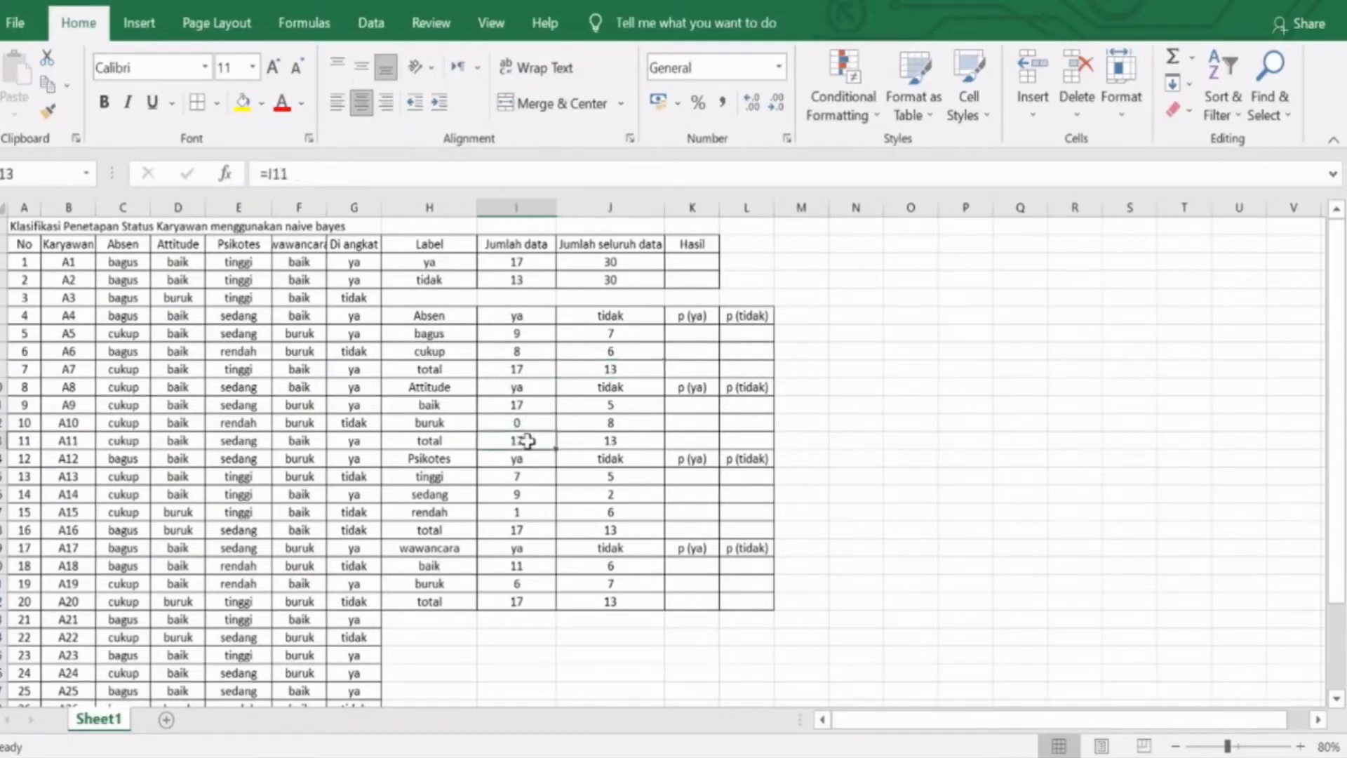
left_click(595, 406)
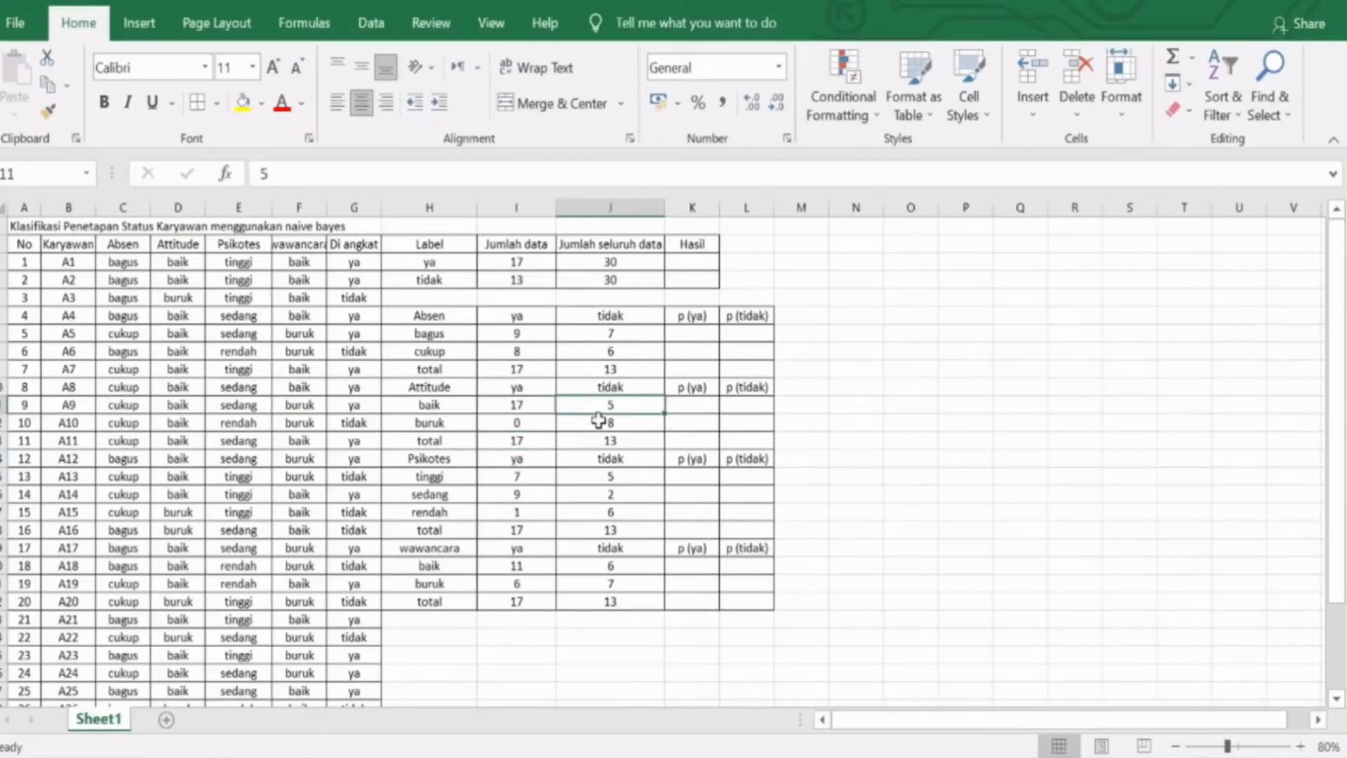
left_click(602, 442)
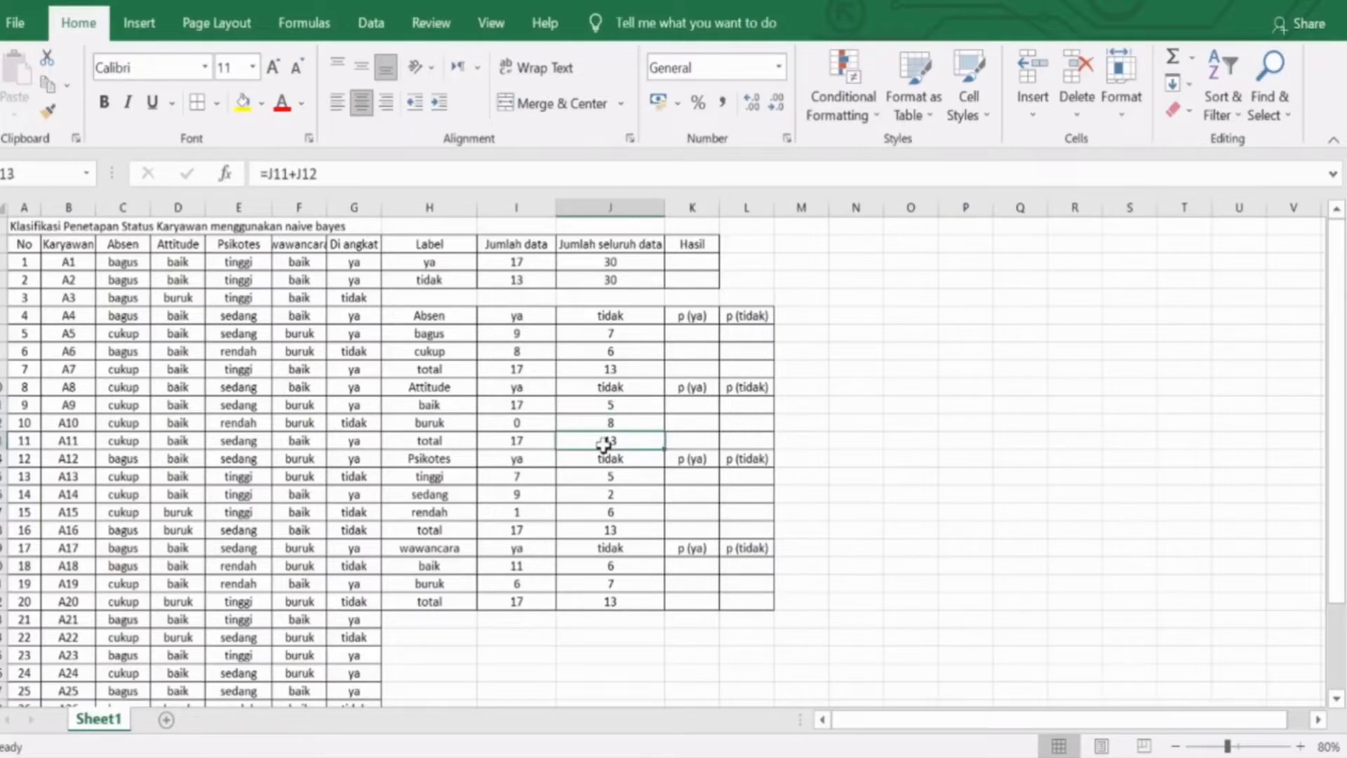
left_click(495, 495)
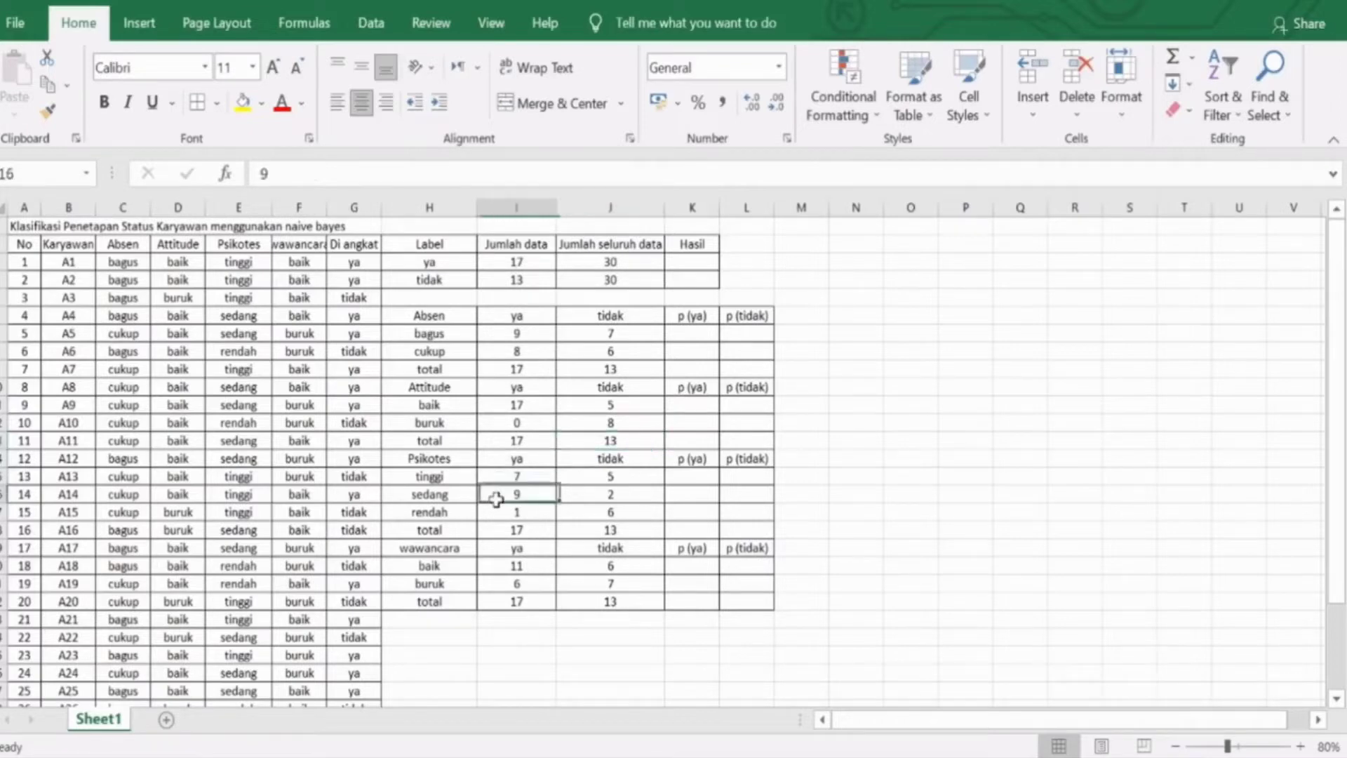
left_click(499, 518)
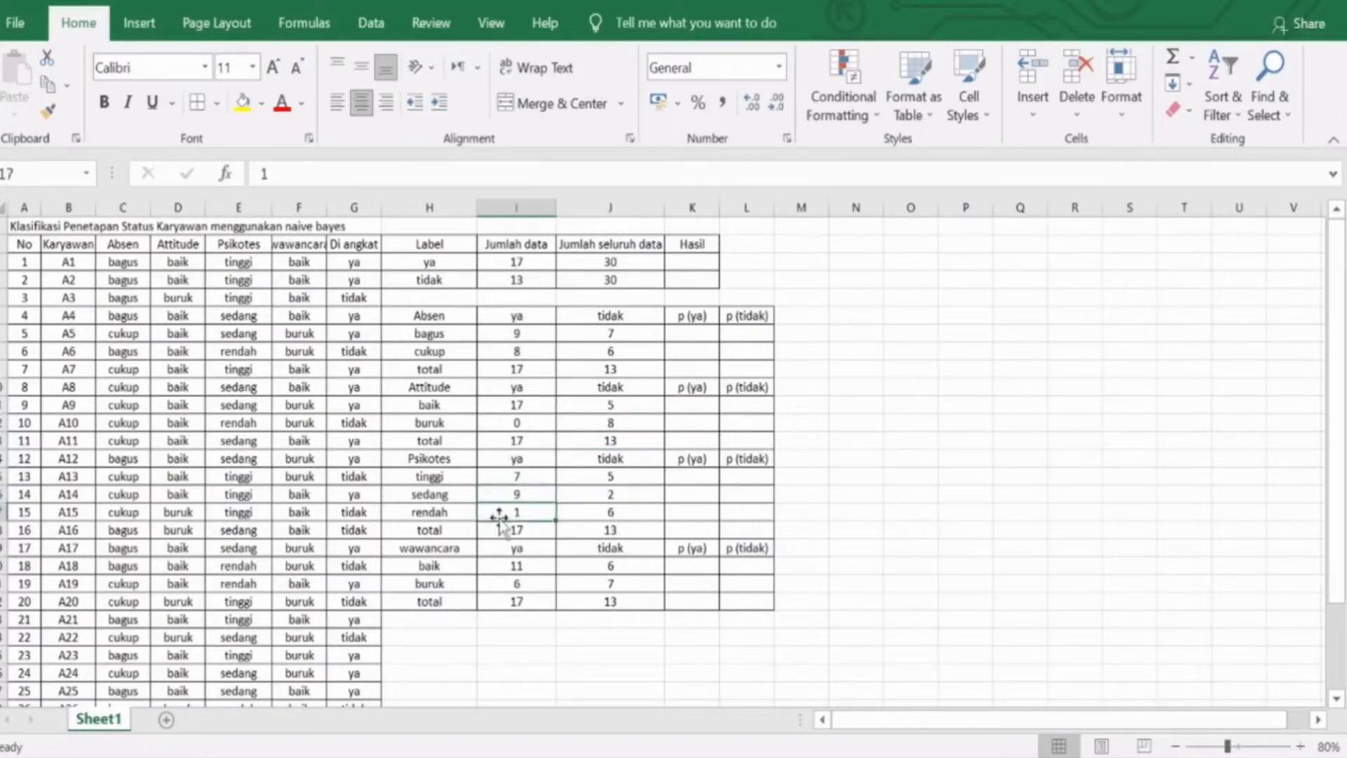
left_click(582, 480)
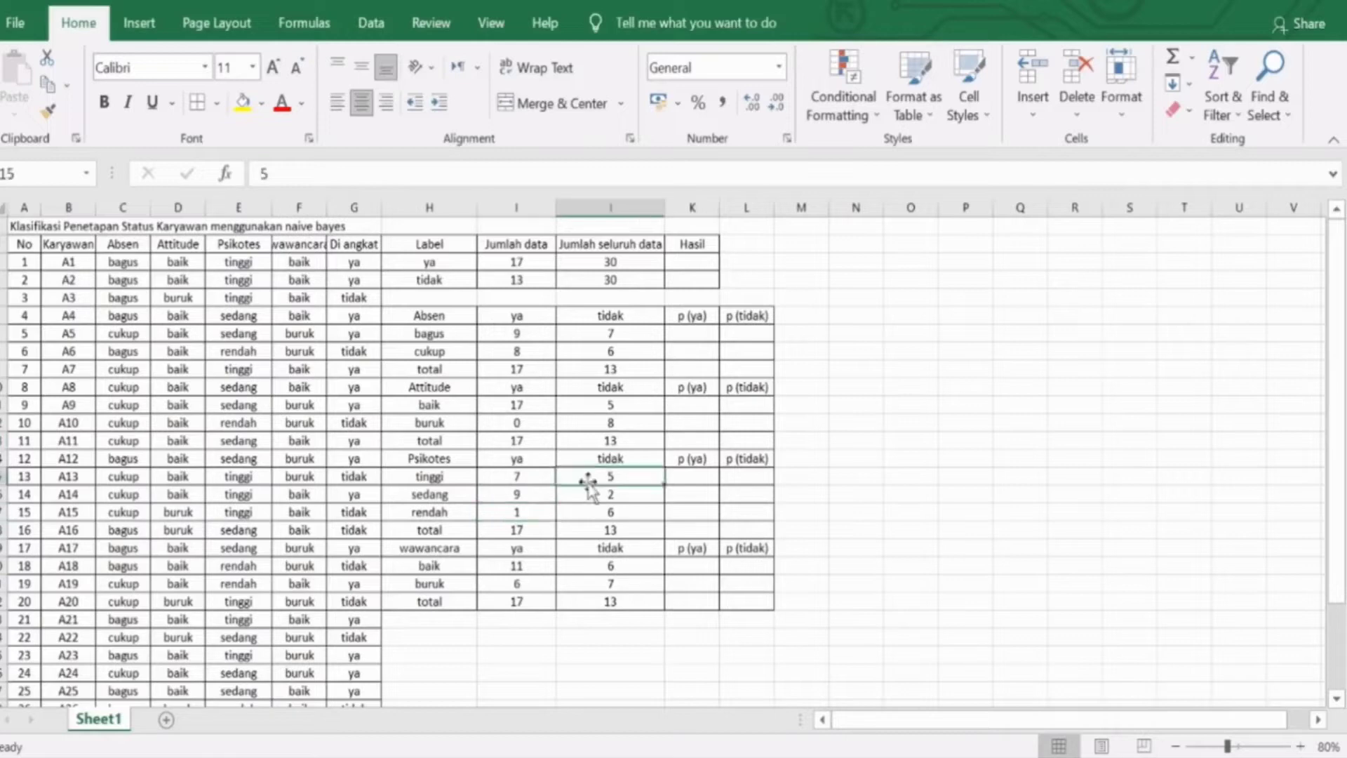
left_click(589, 494)
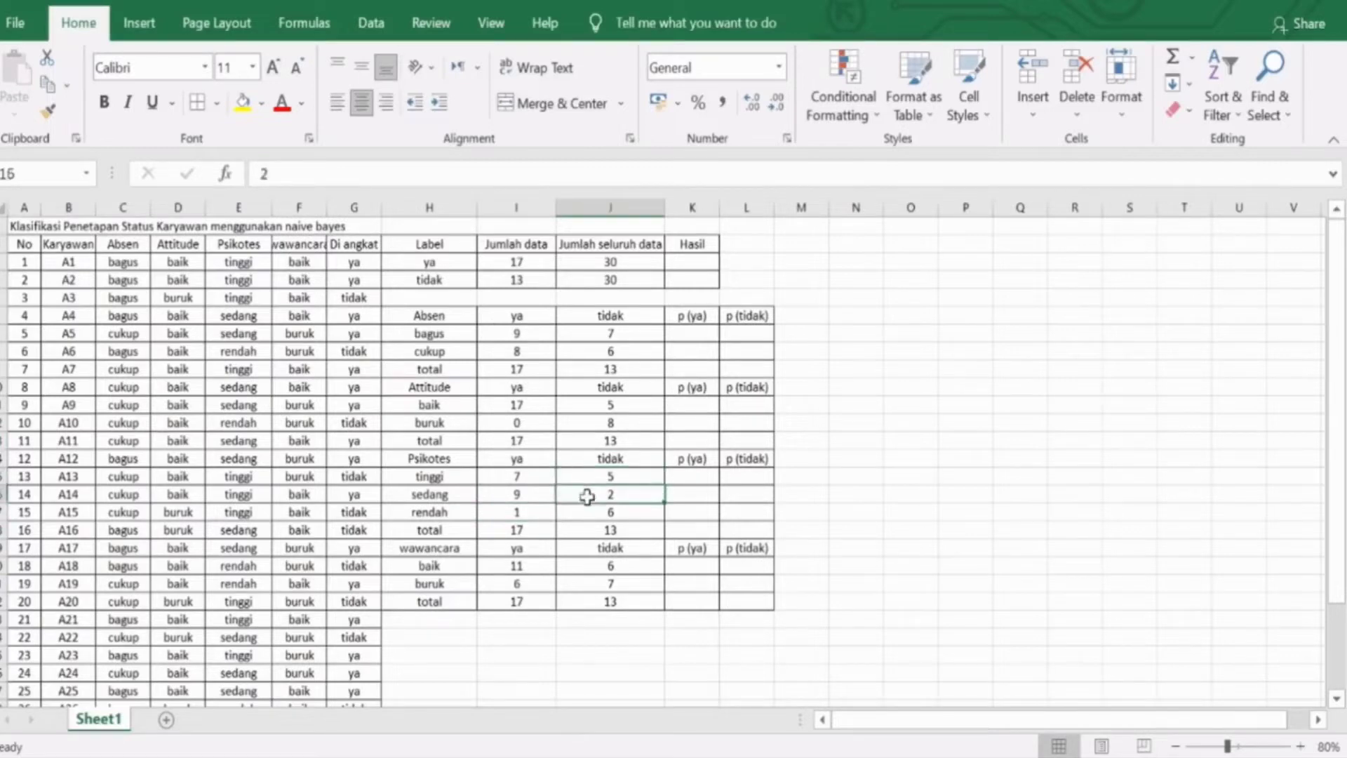
left_click(584, 515)
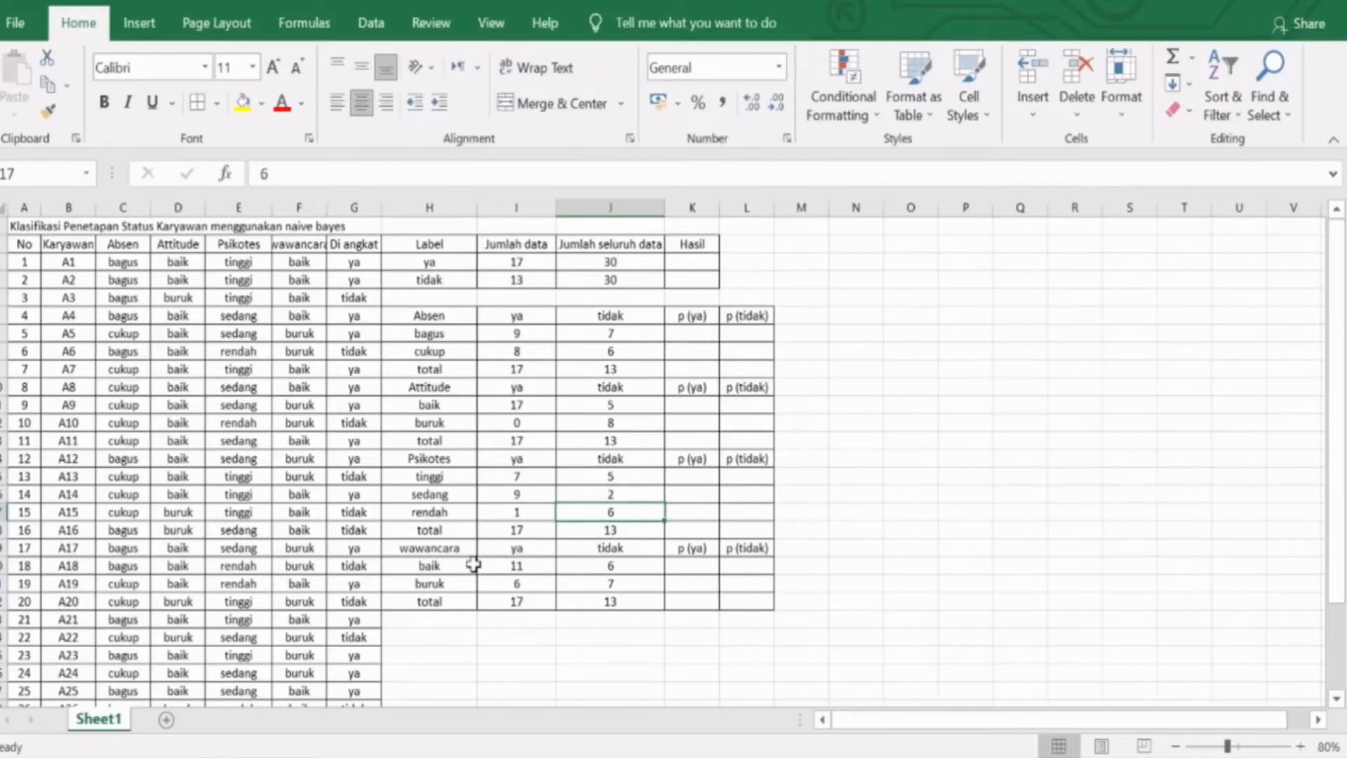
left_click(515, 600)
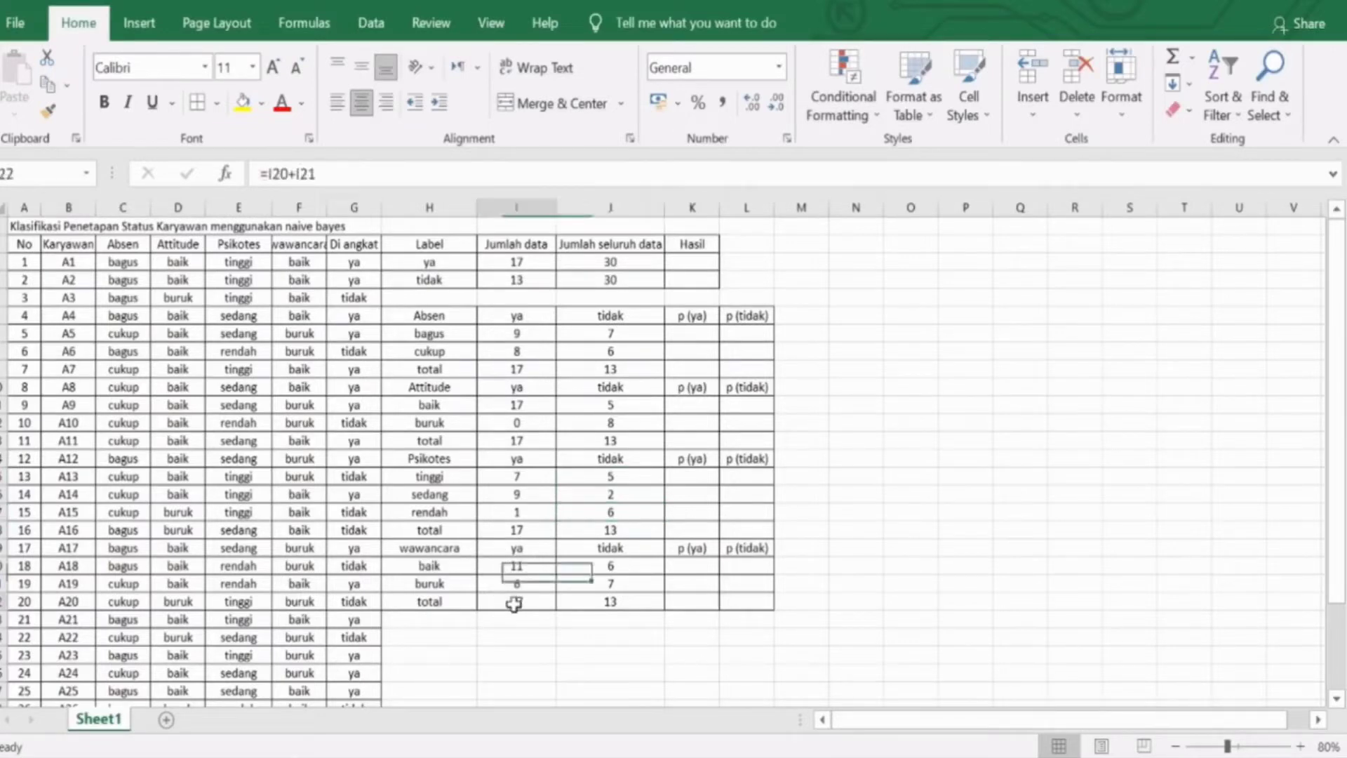
left_click(594, 570)
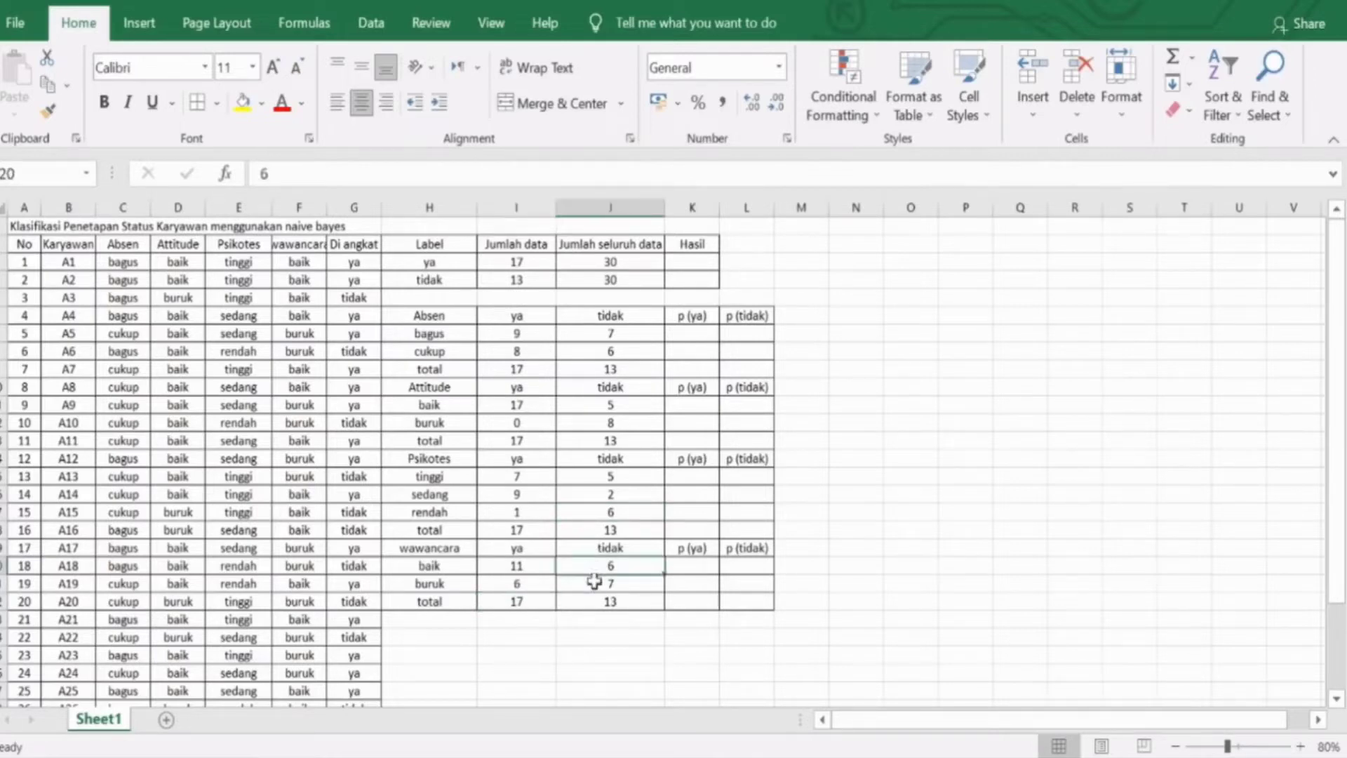
left_click(609, 584)
left_click(593, 602)
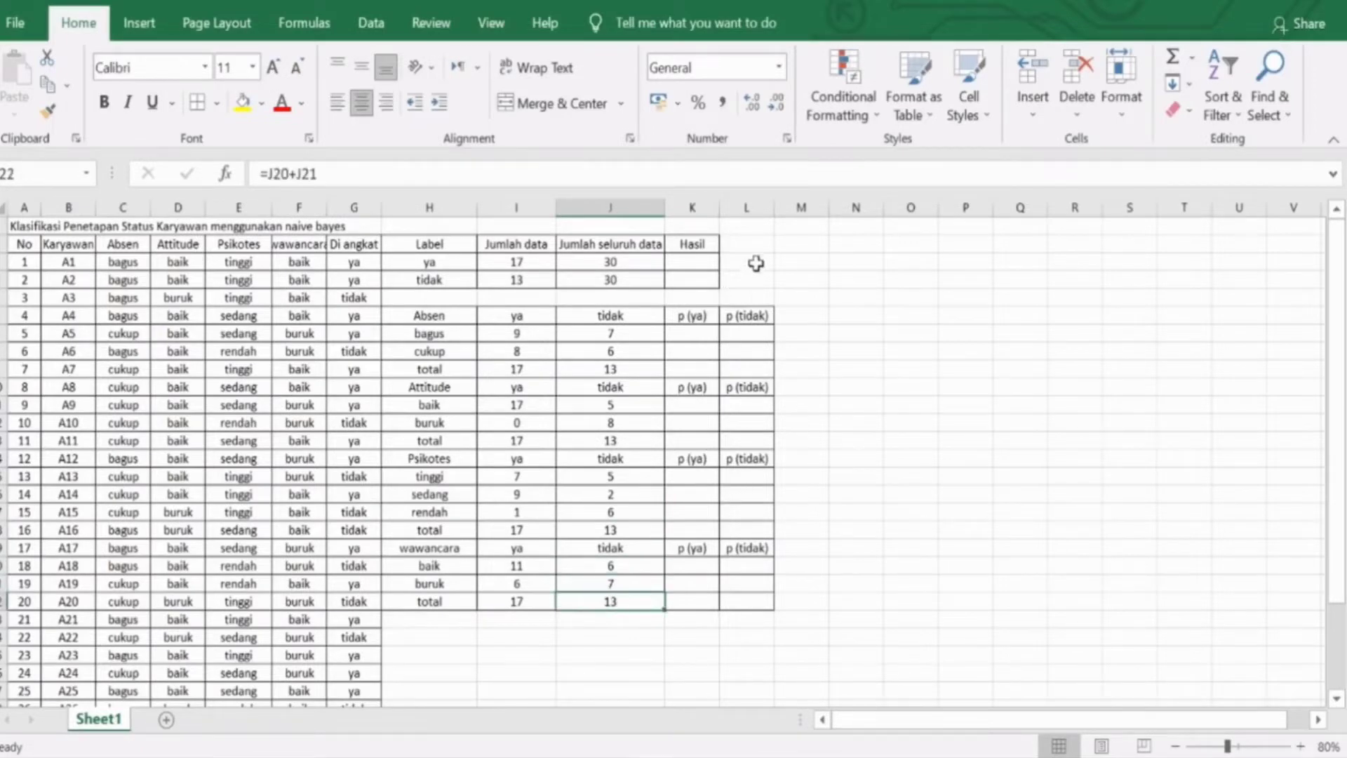
Calculate the Hasil probability for label ya in K3 with the formula =I3/J3.
left_click(699, 264)
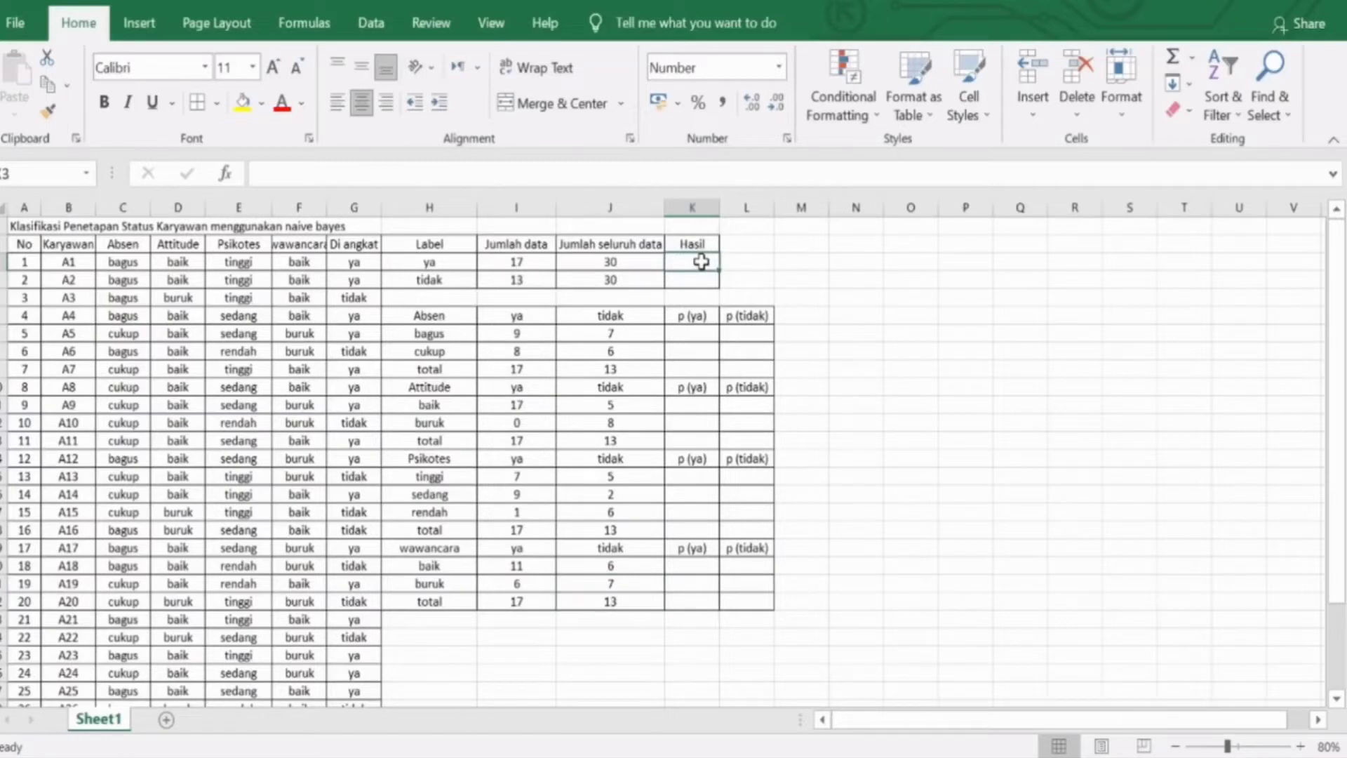
type("=")
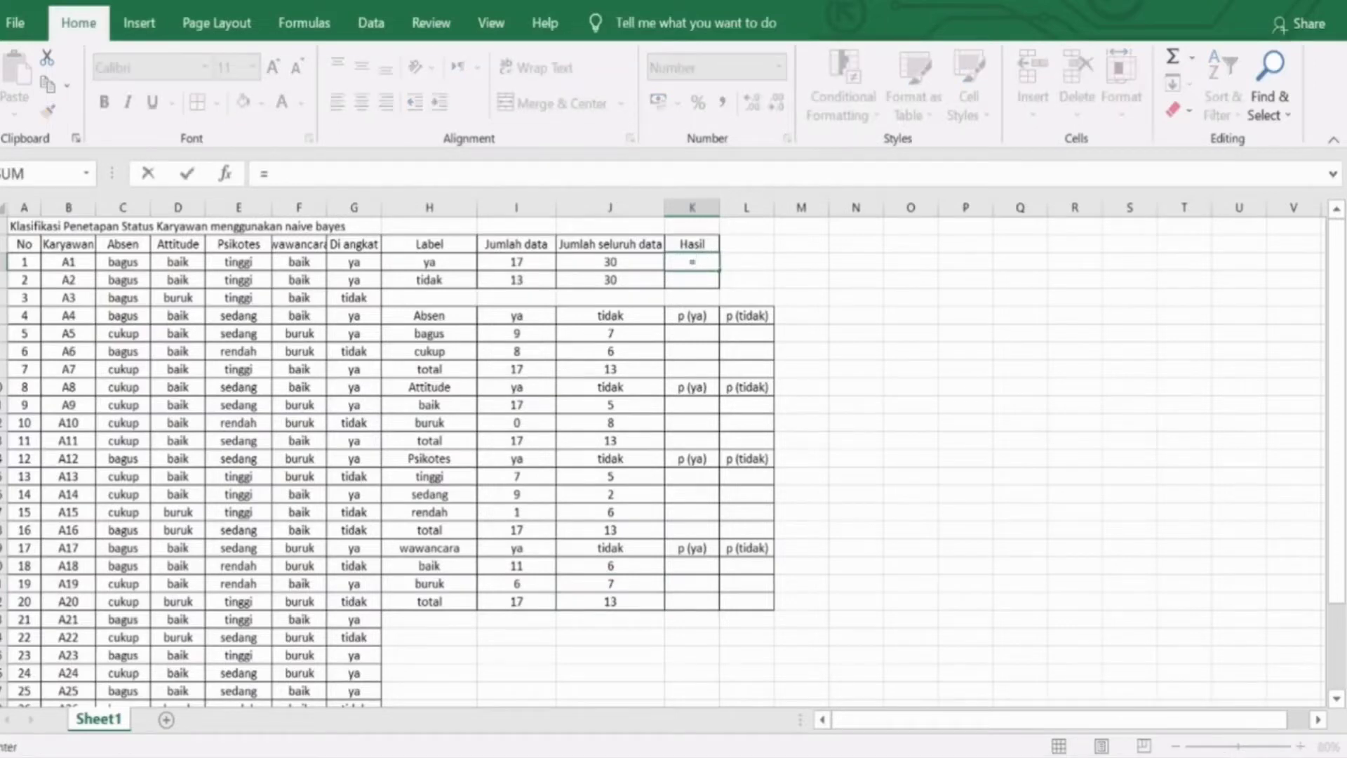
left_click(532, 261)
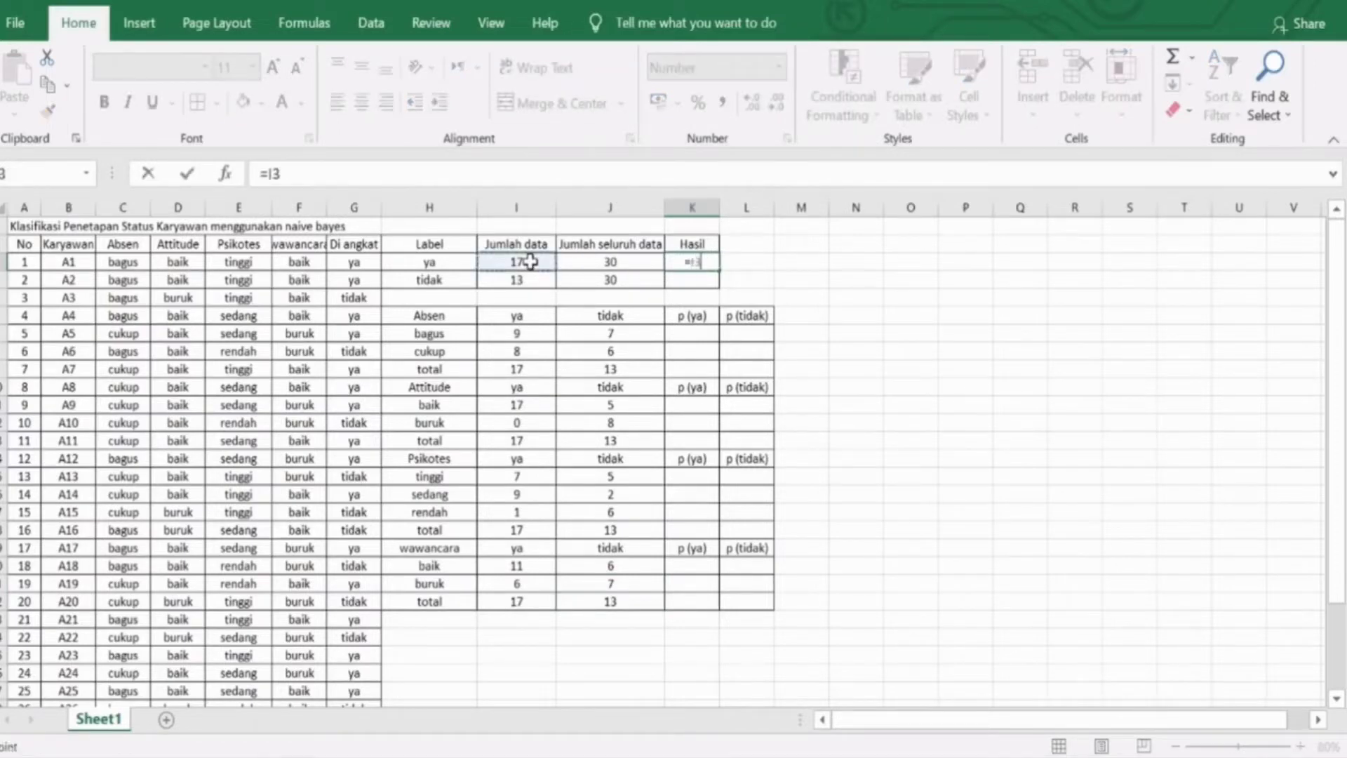
type("/")
left_click(605, 262)
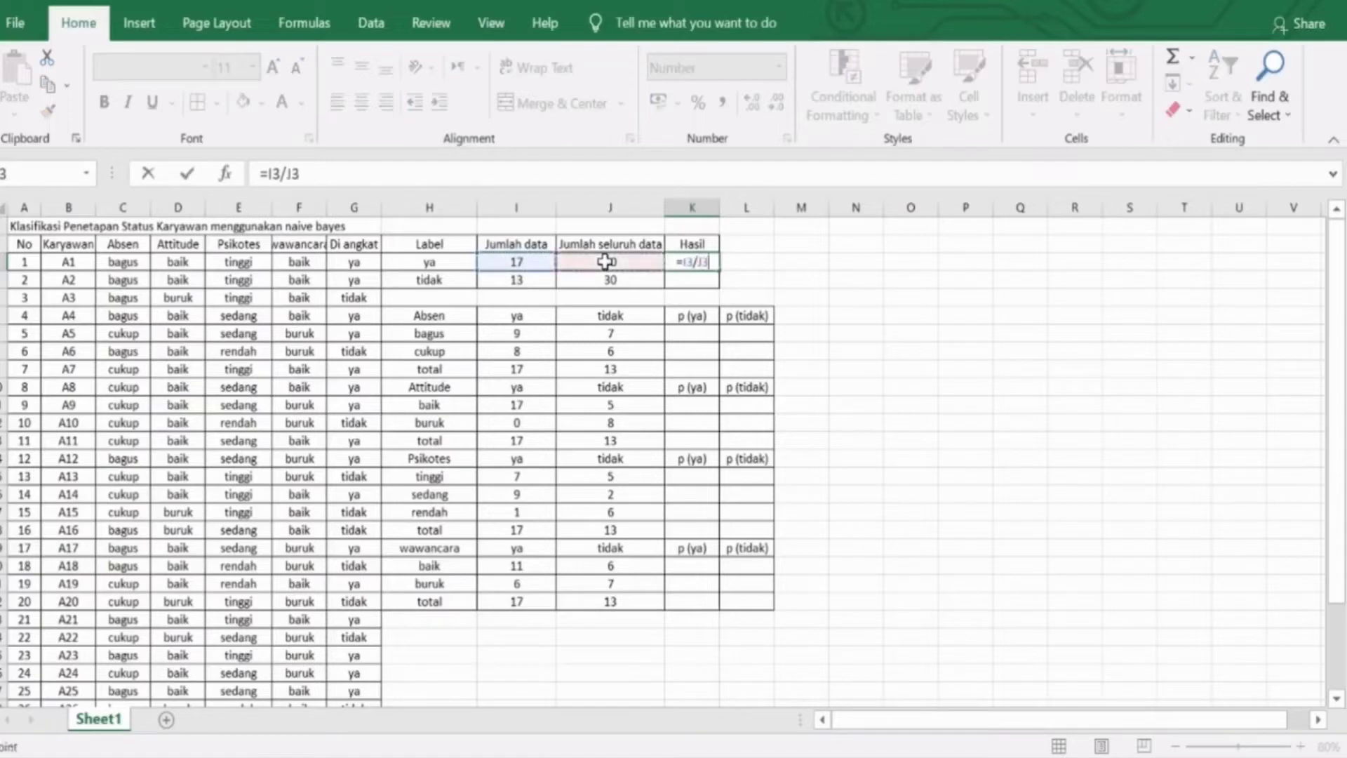
key("Return")
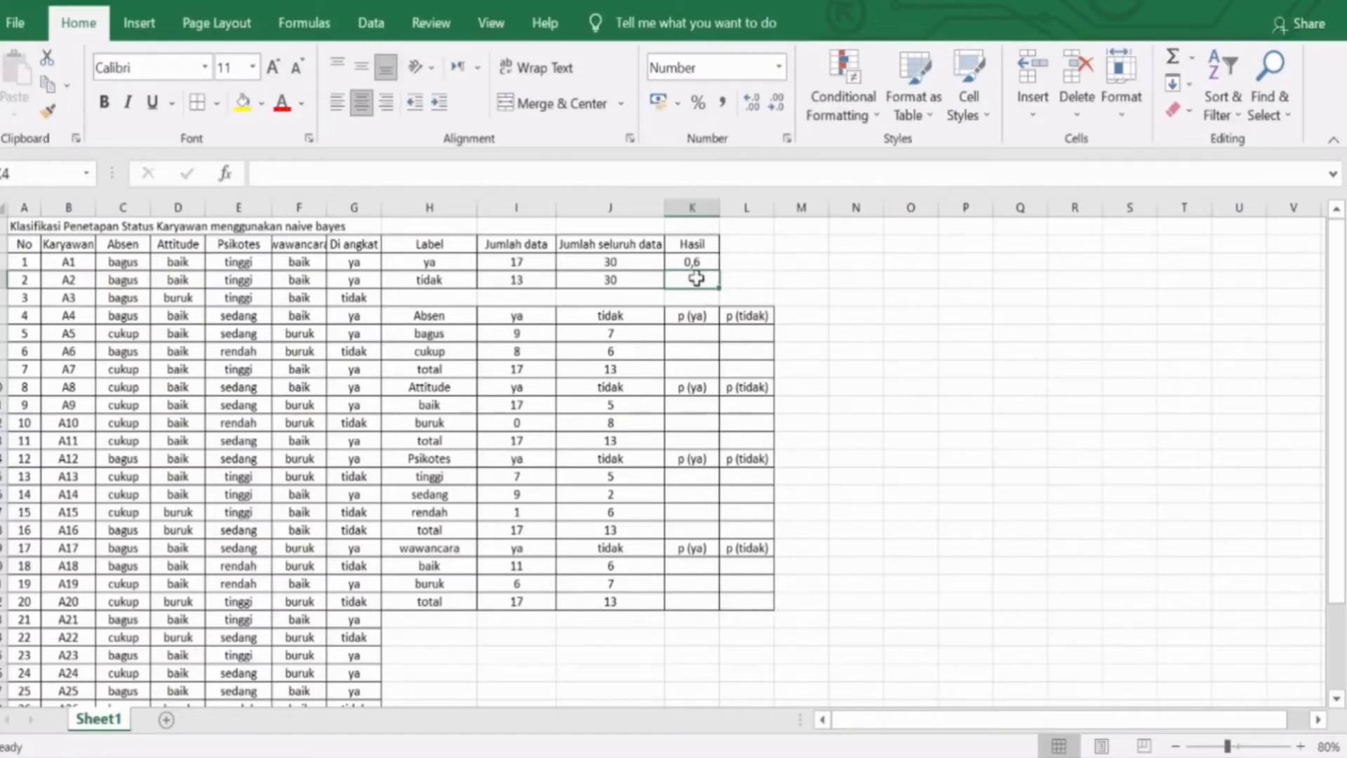
Calculate the Hasil probability for label tidak in K4 by dividing I4 by J4.
type("=")
left_click(523, 279)
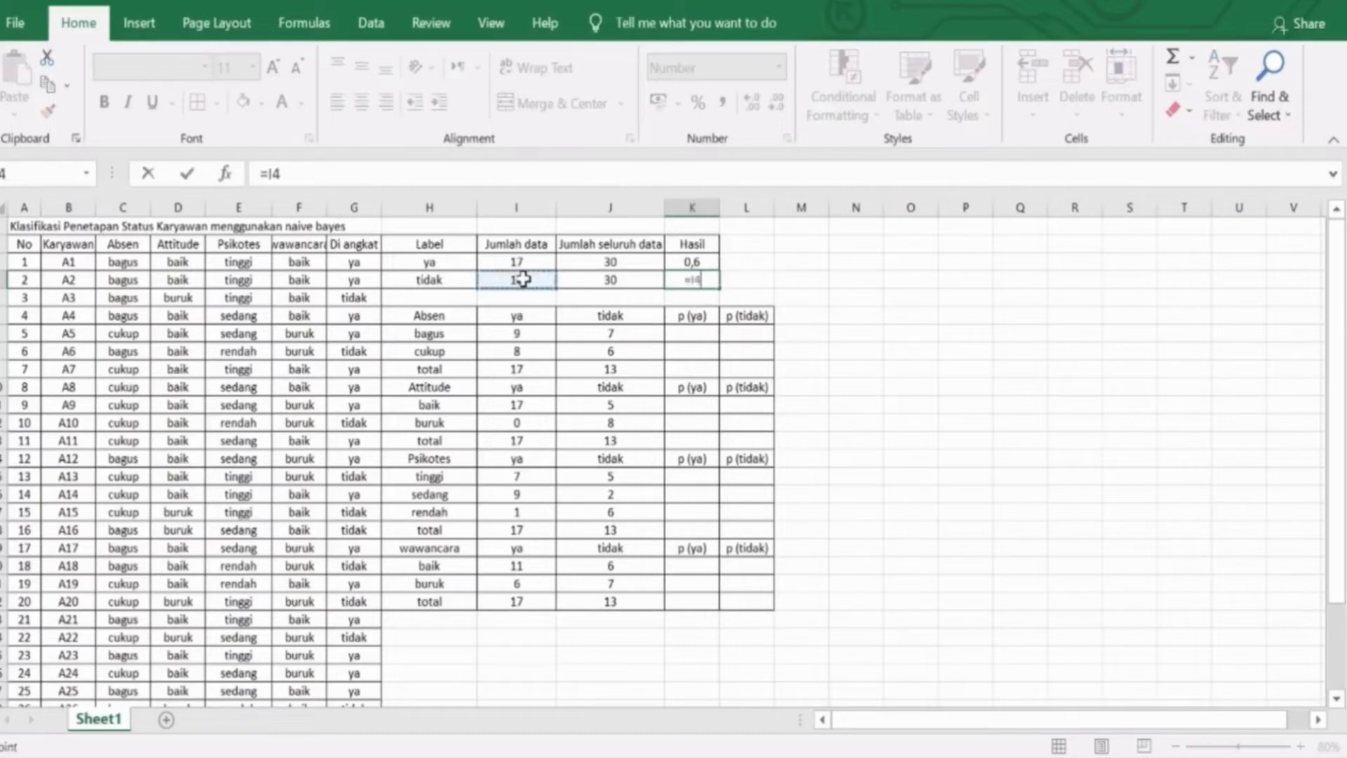
type("/")
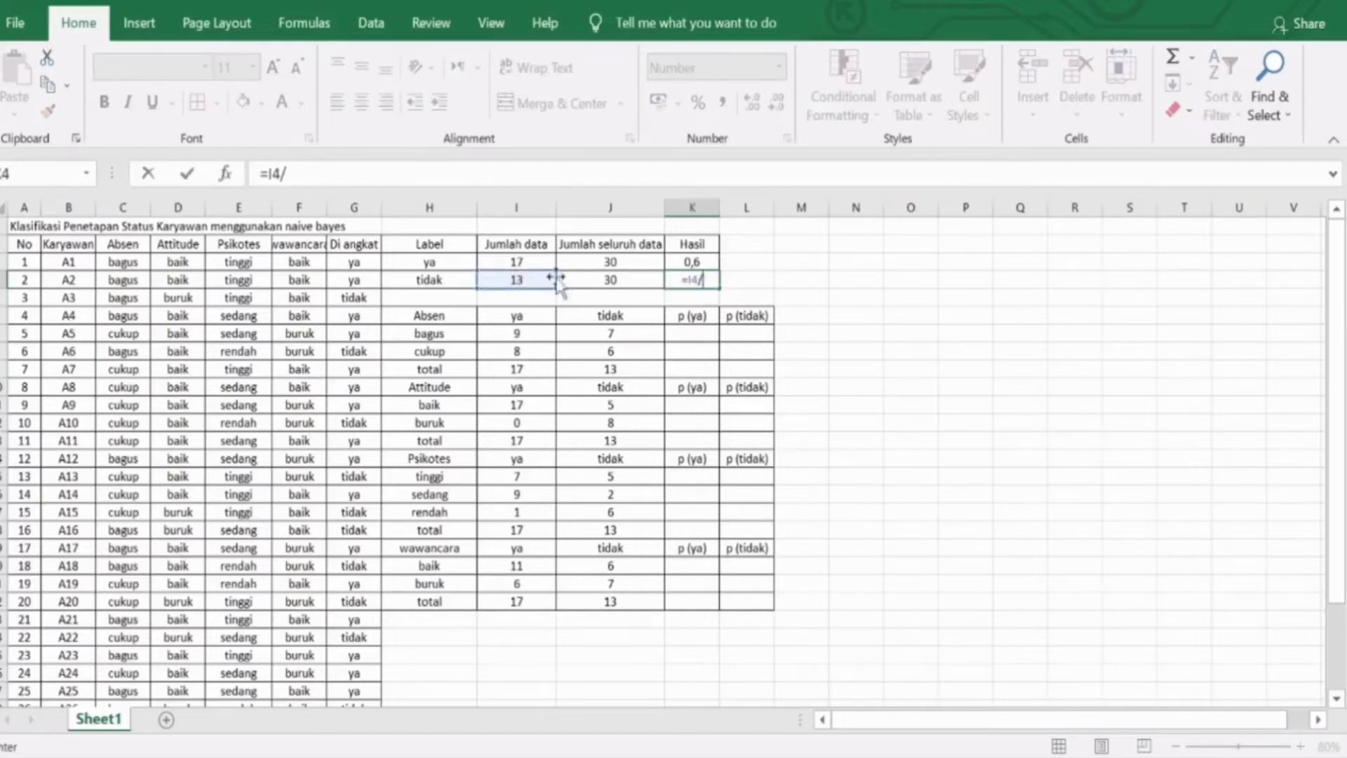
left_click(620, 281)
key("Return")
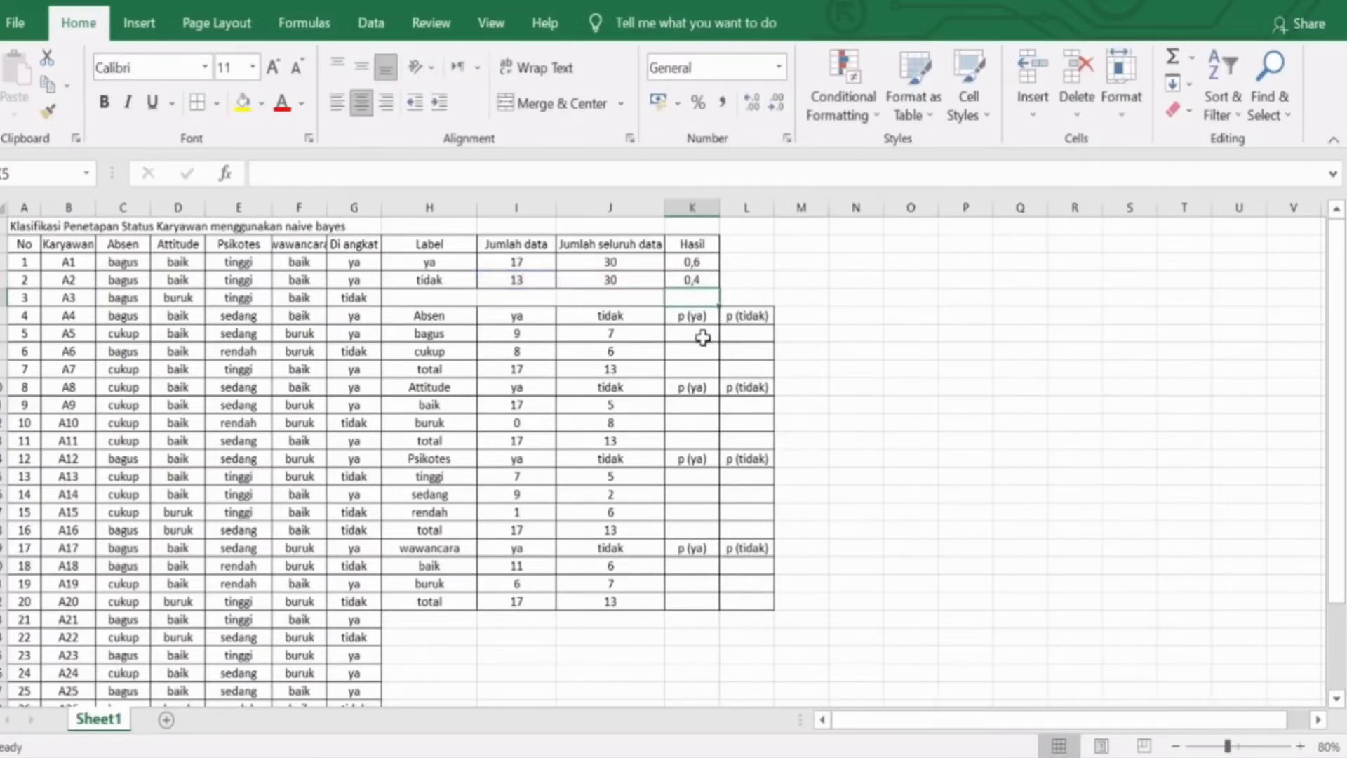
left_click_drag(702, 262, 704, 276)
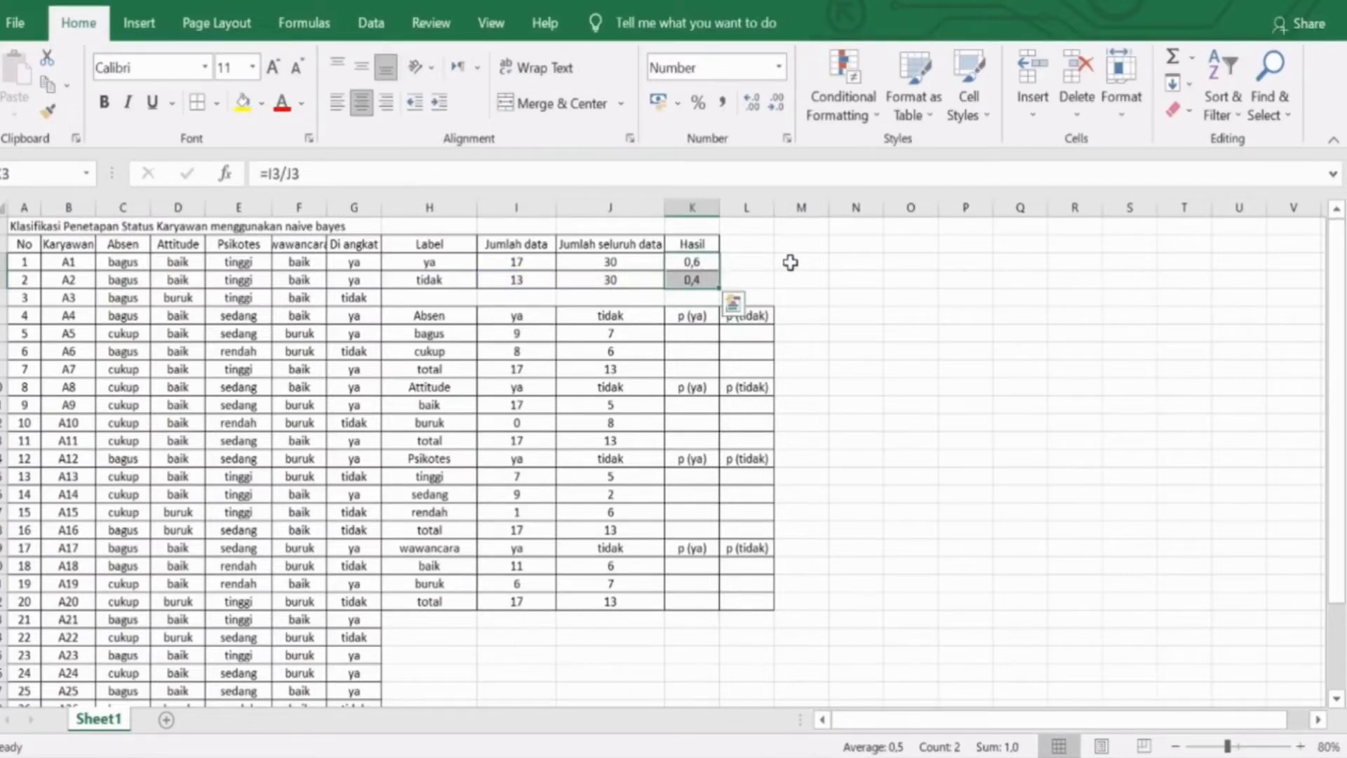
left_click(791, 263)
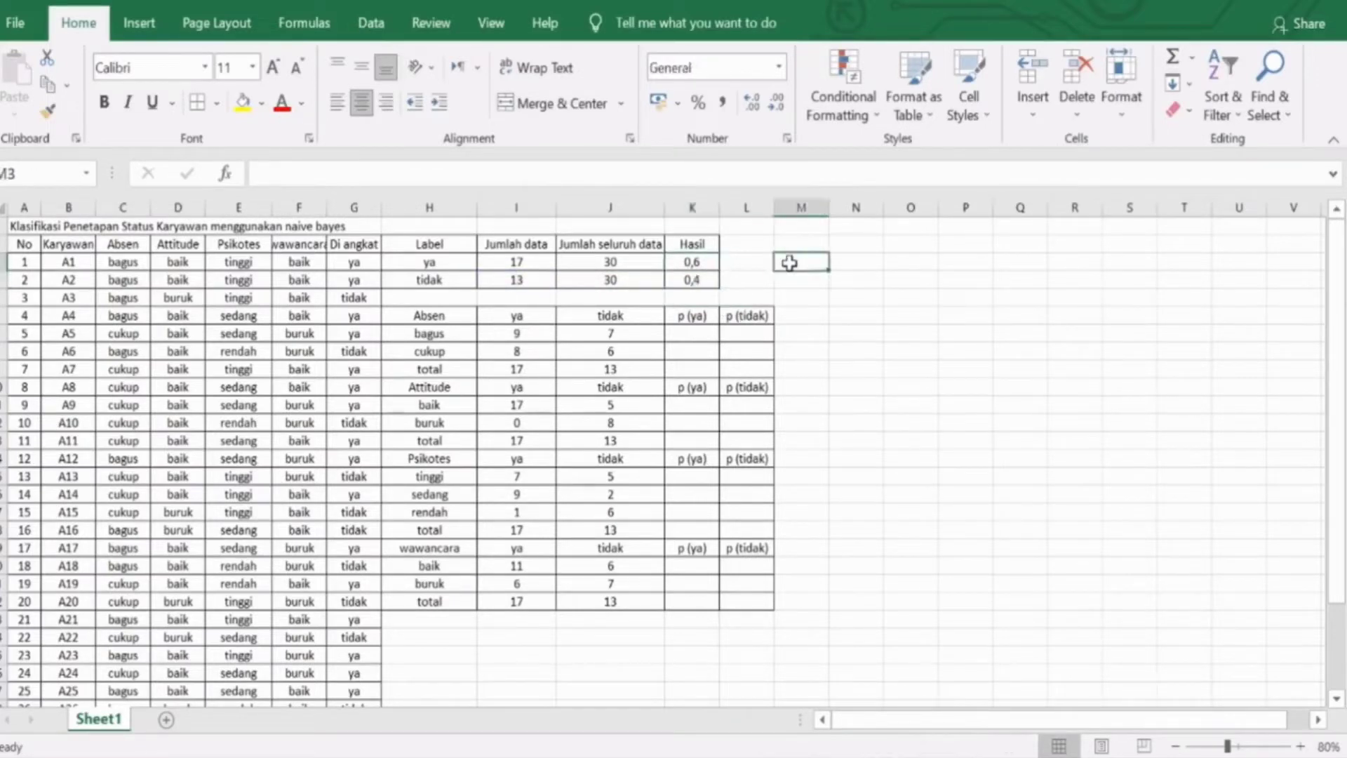
Calculate p (ya) for Absen bagus in K7 with the formula =I7/I9.
left_click(470, 316)
left_click(689, 335)
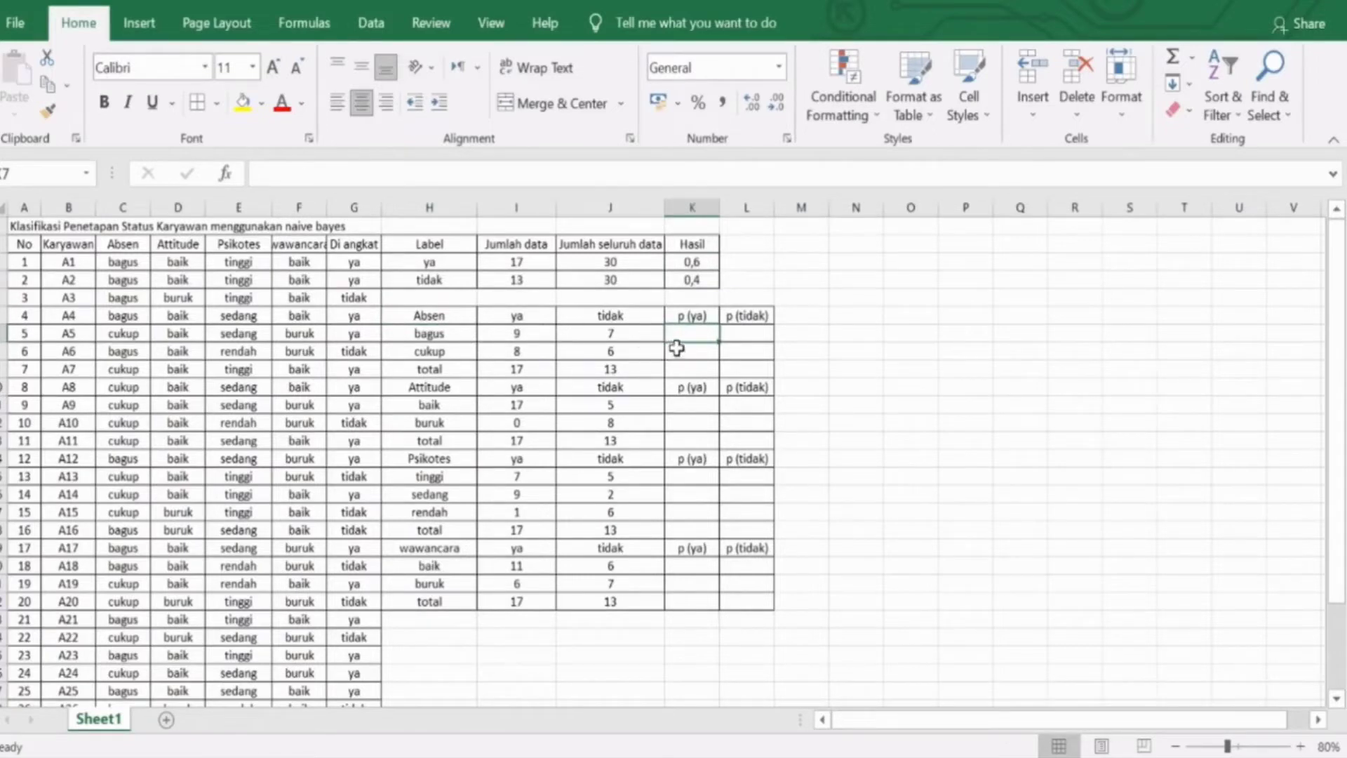
type("=")
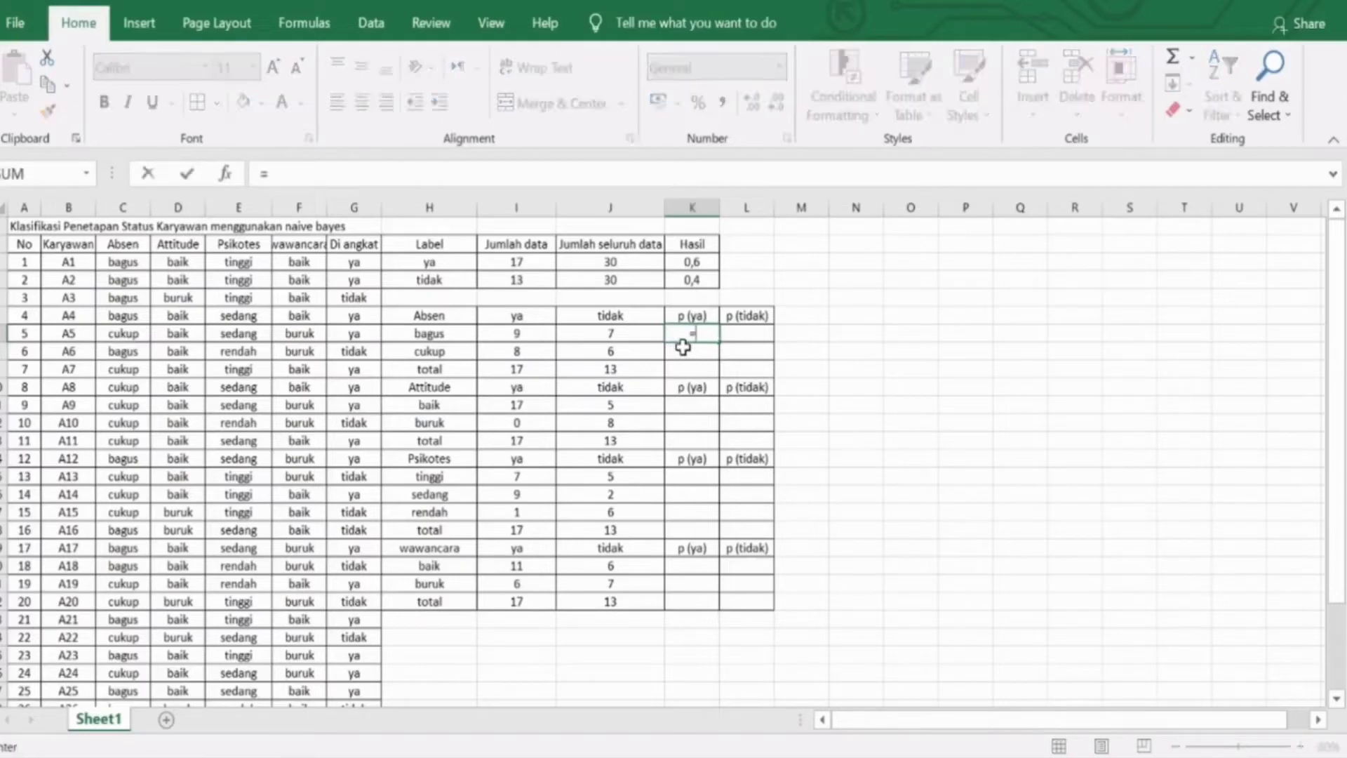
left_click(524, 337)
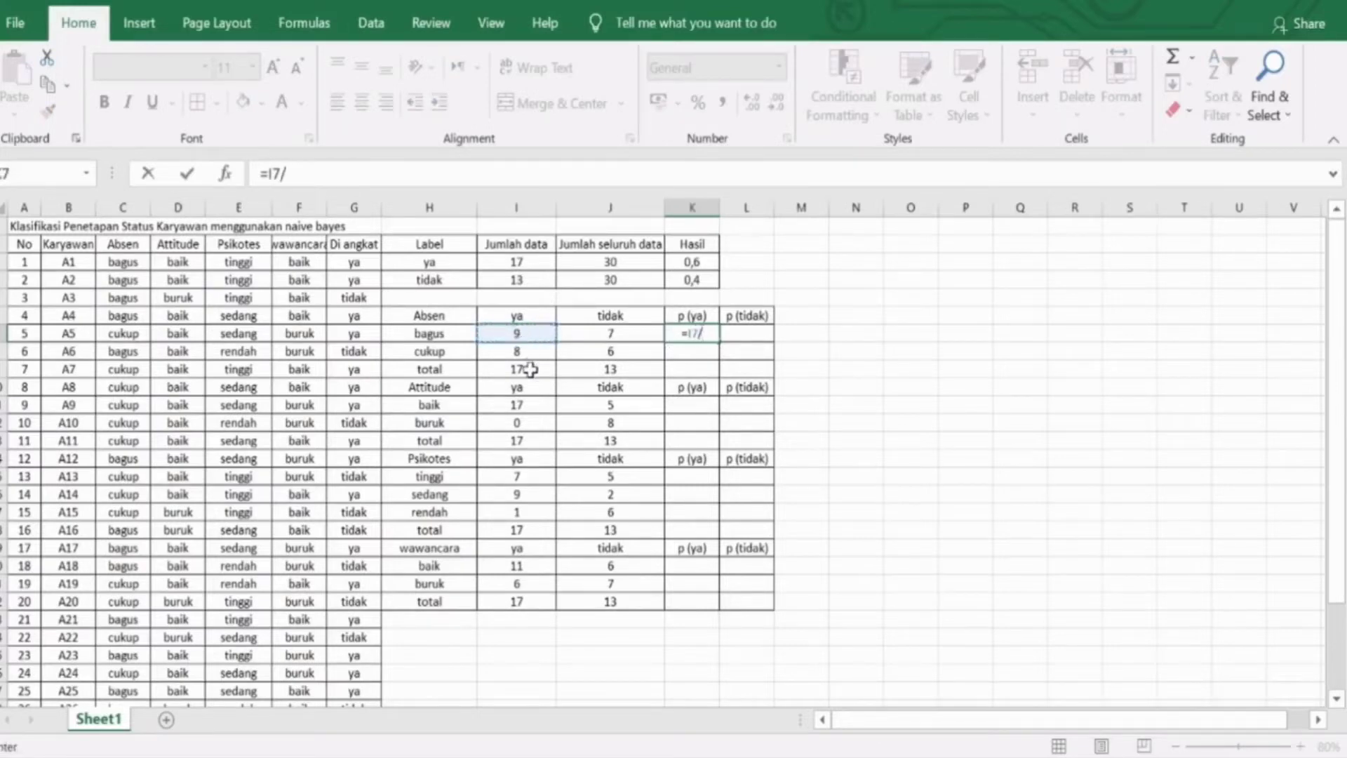
type("/")
left_click(532, 372)
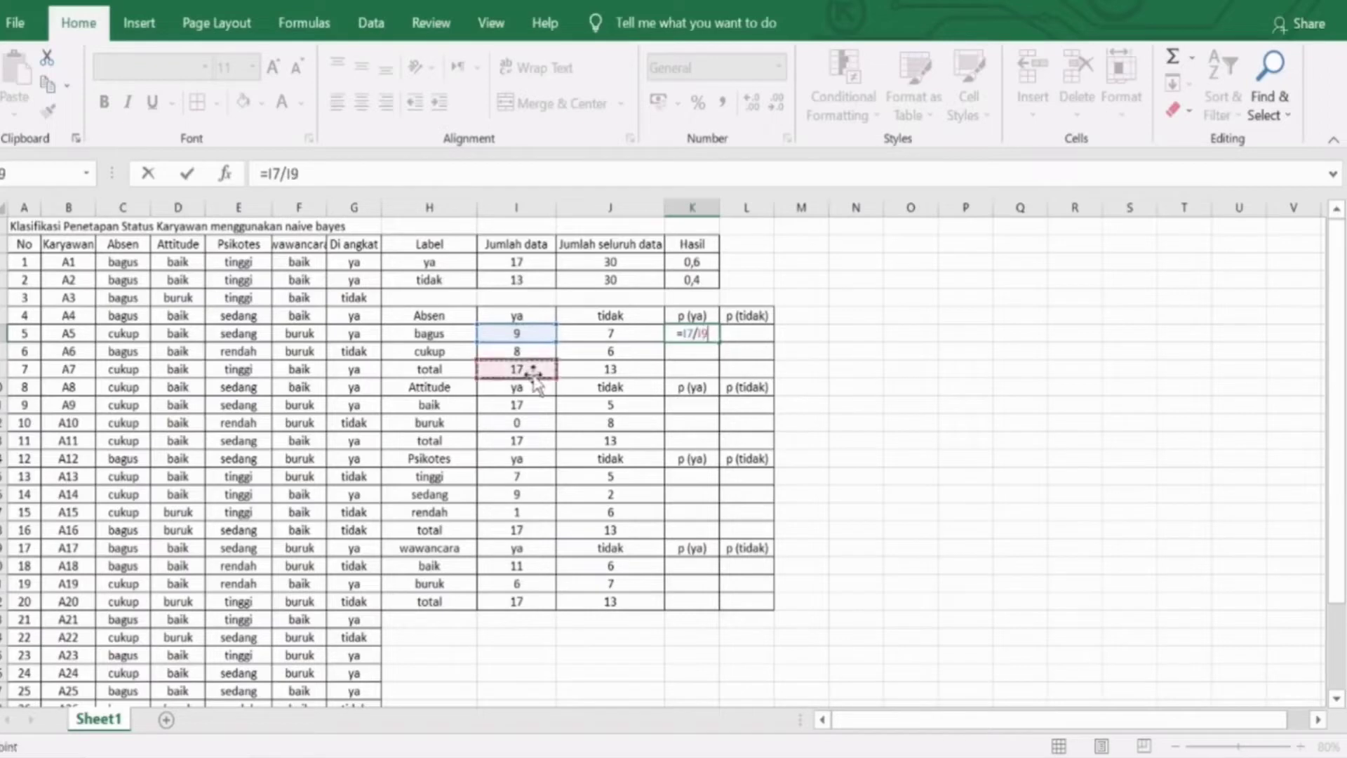
key("Return")
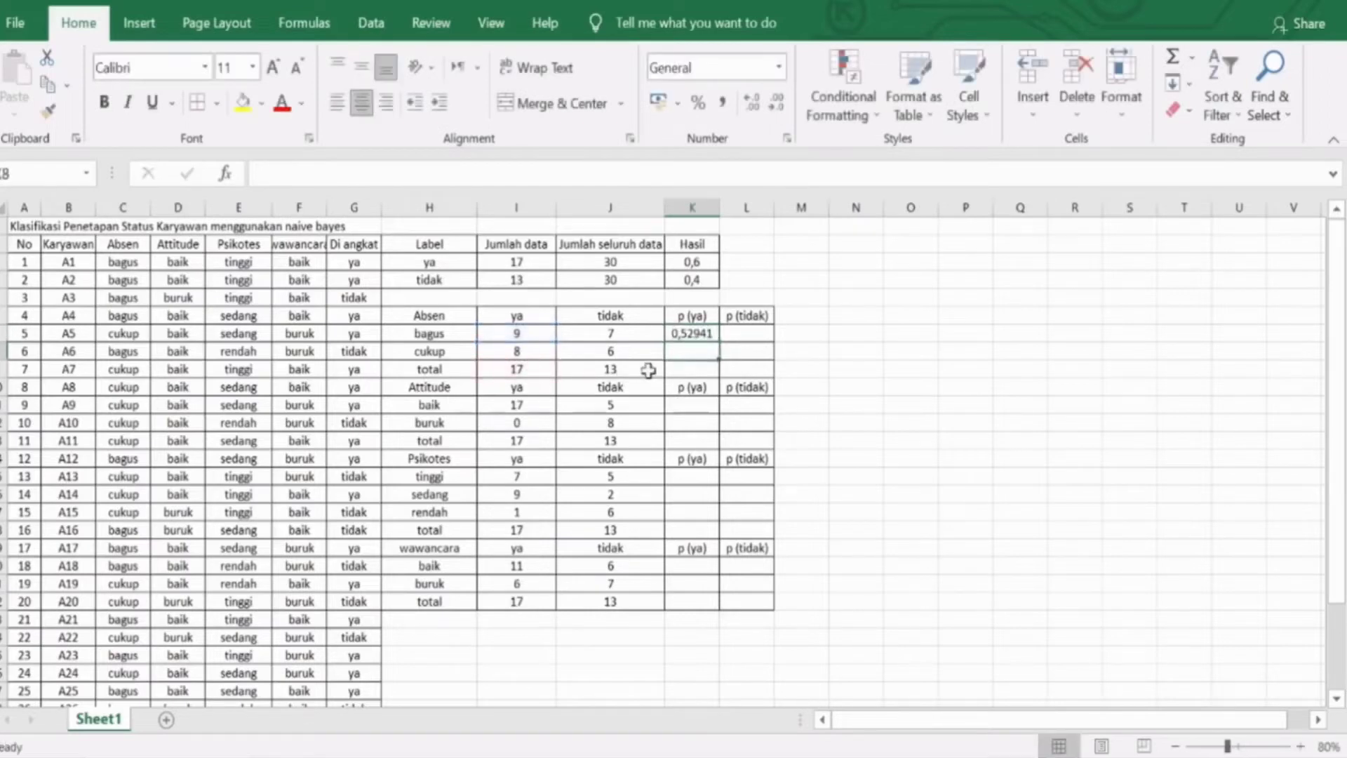
left_click(711, 335)
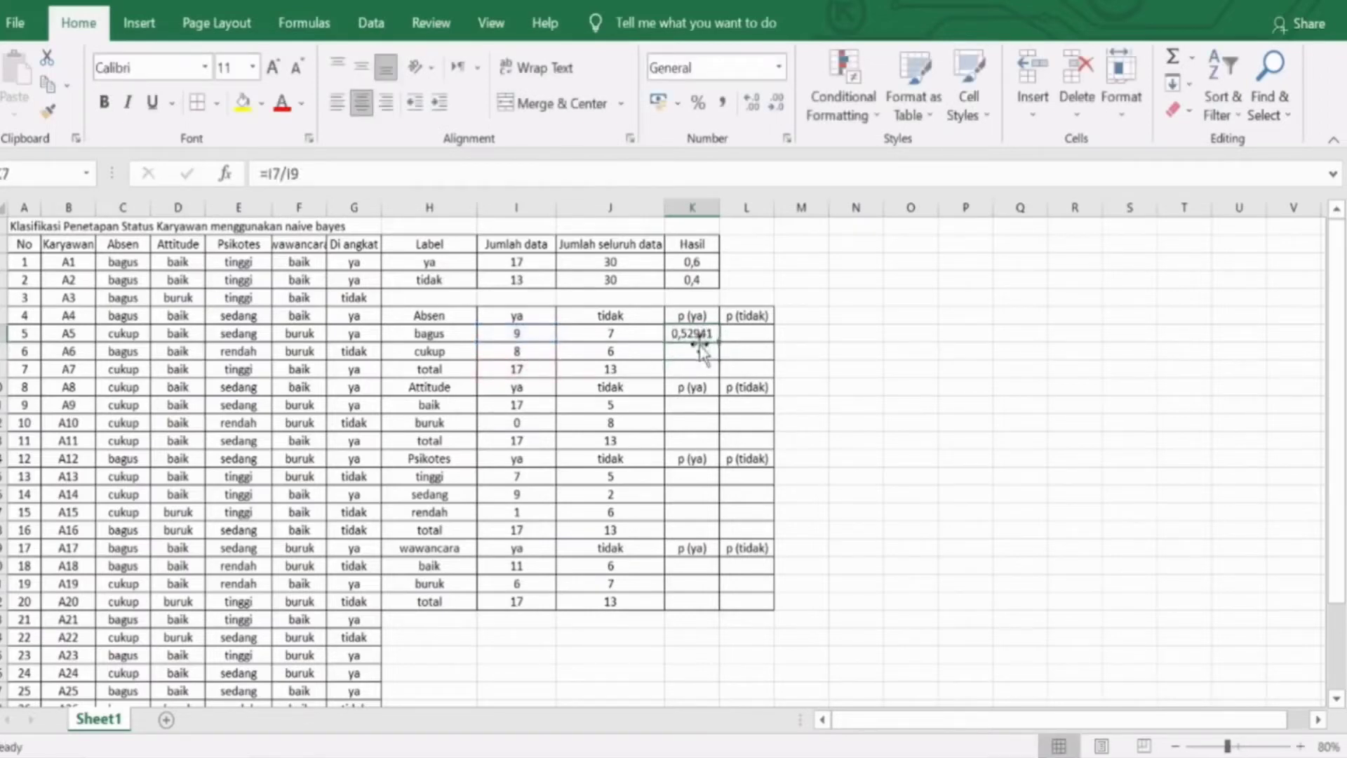
Calculate p (ya) for Absen cukup in K8 with the formula =I8/I9.
left_click(704, 354)
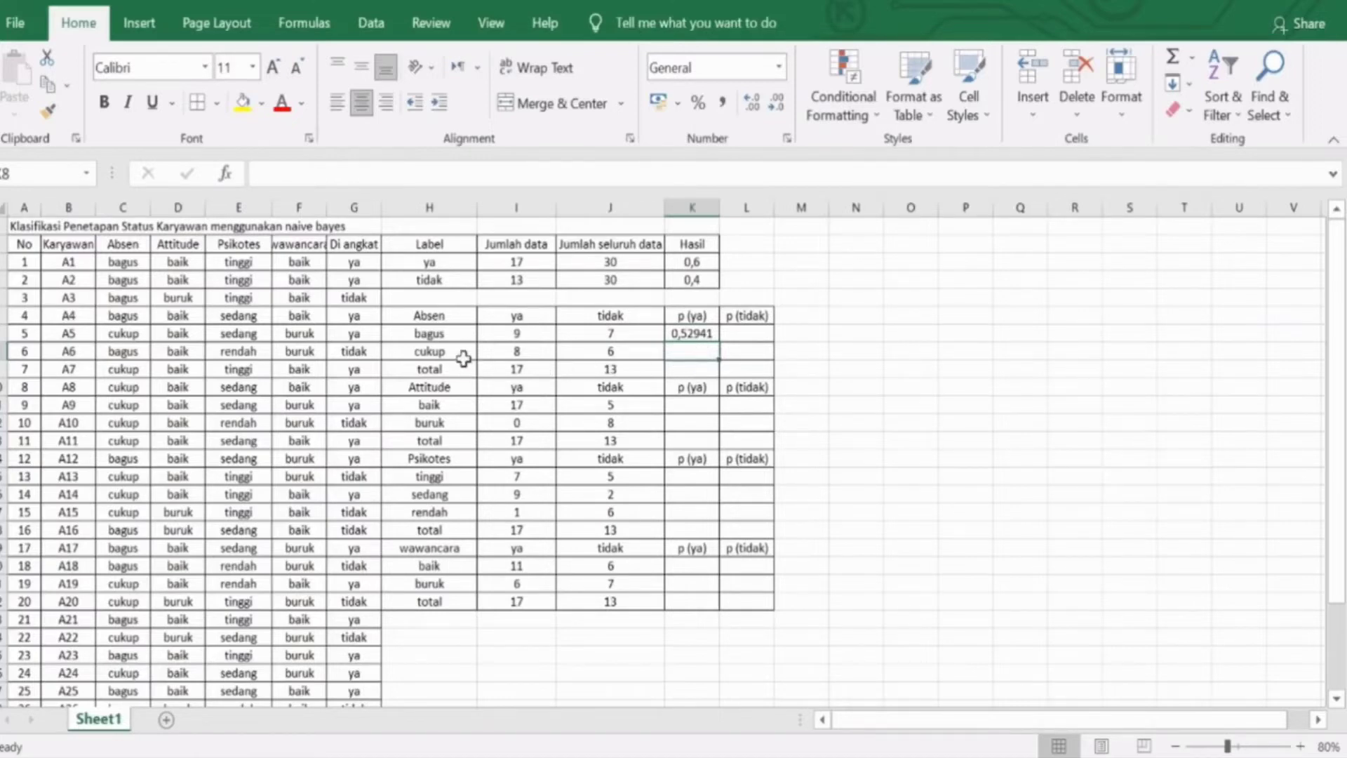
type("=")
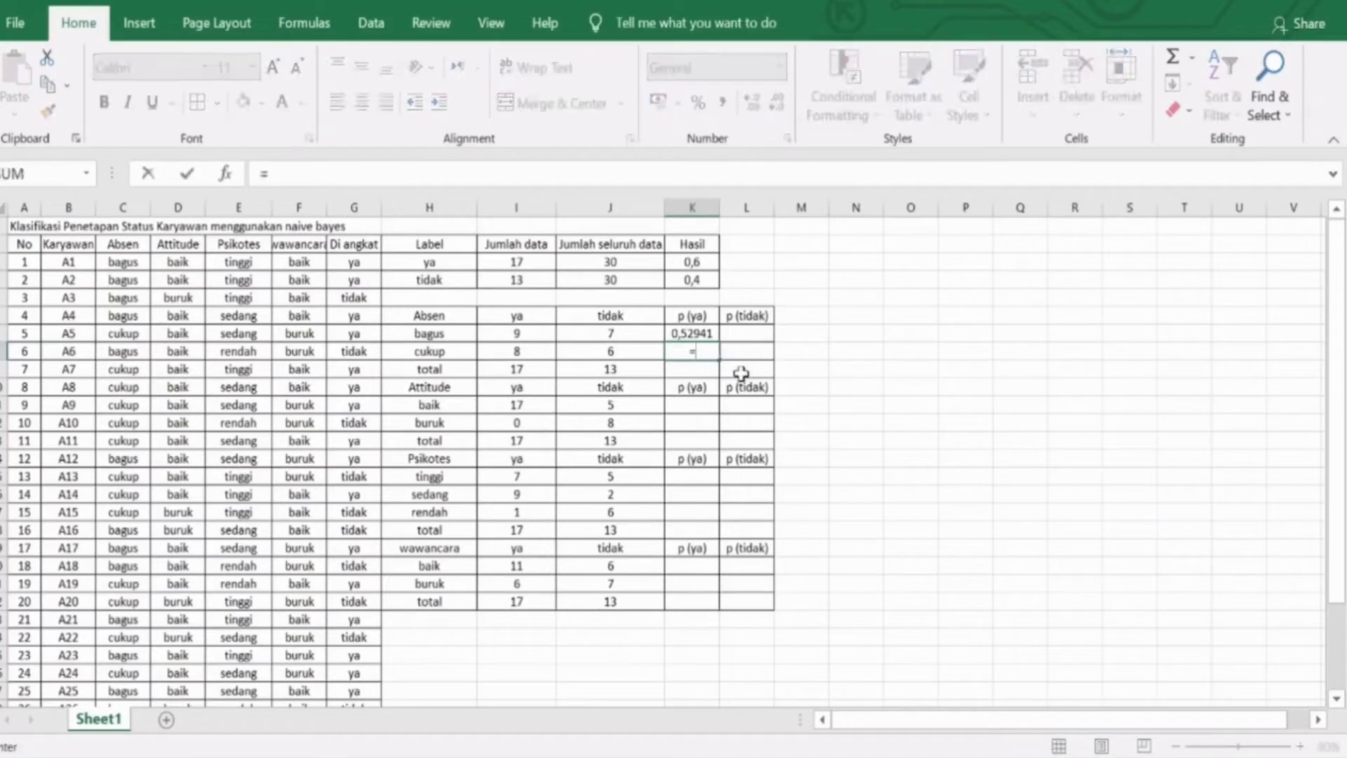
left_click(533, 353)
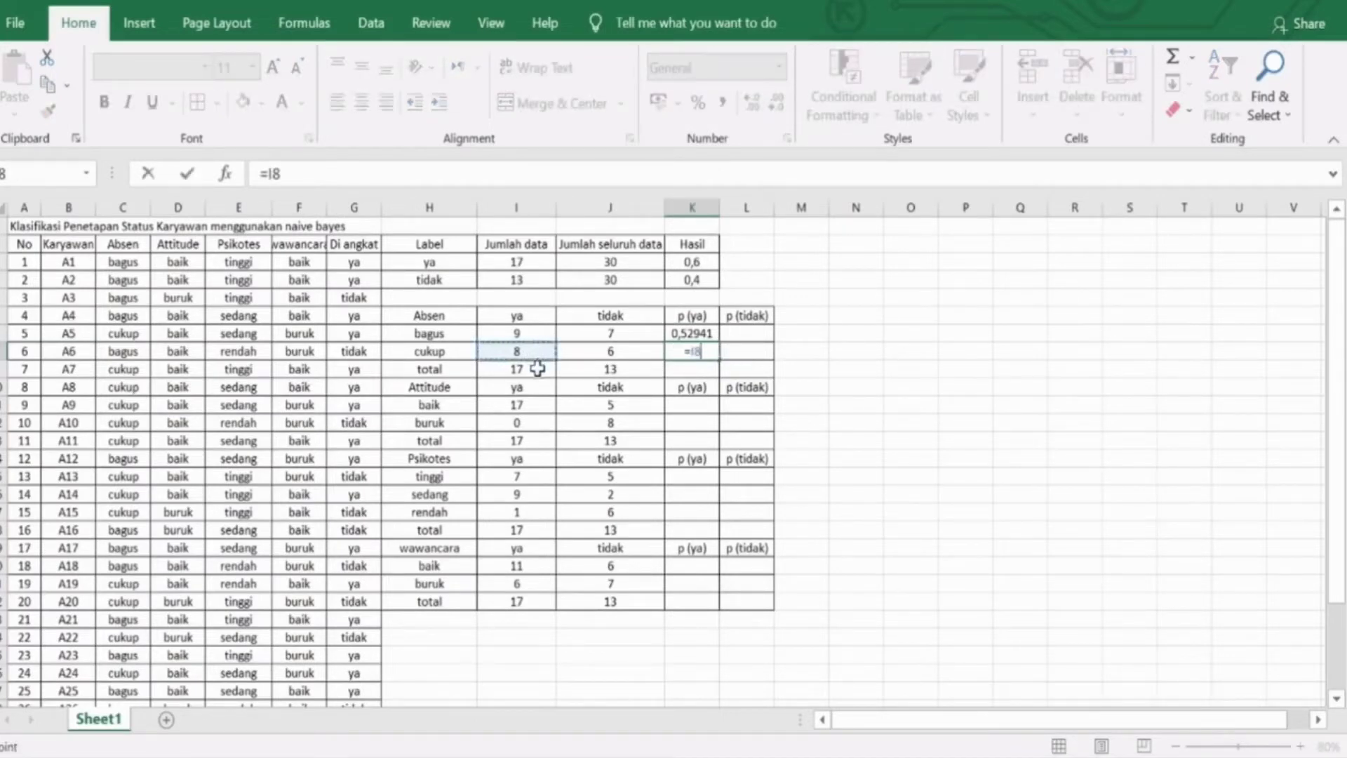
type("/")
left_click(537, 370)
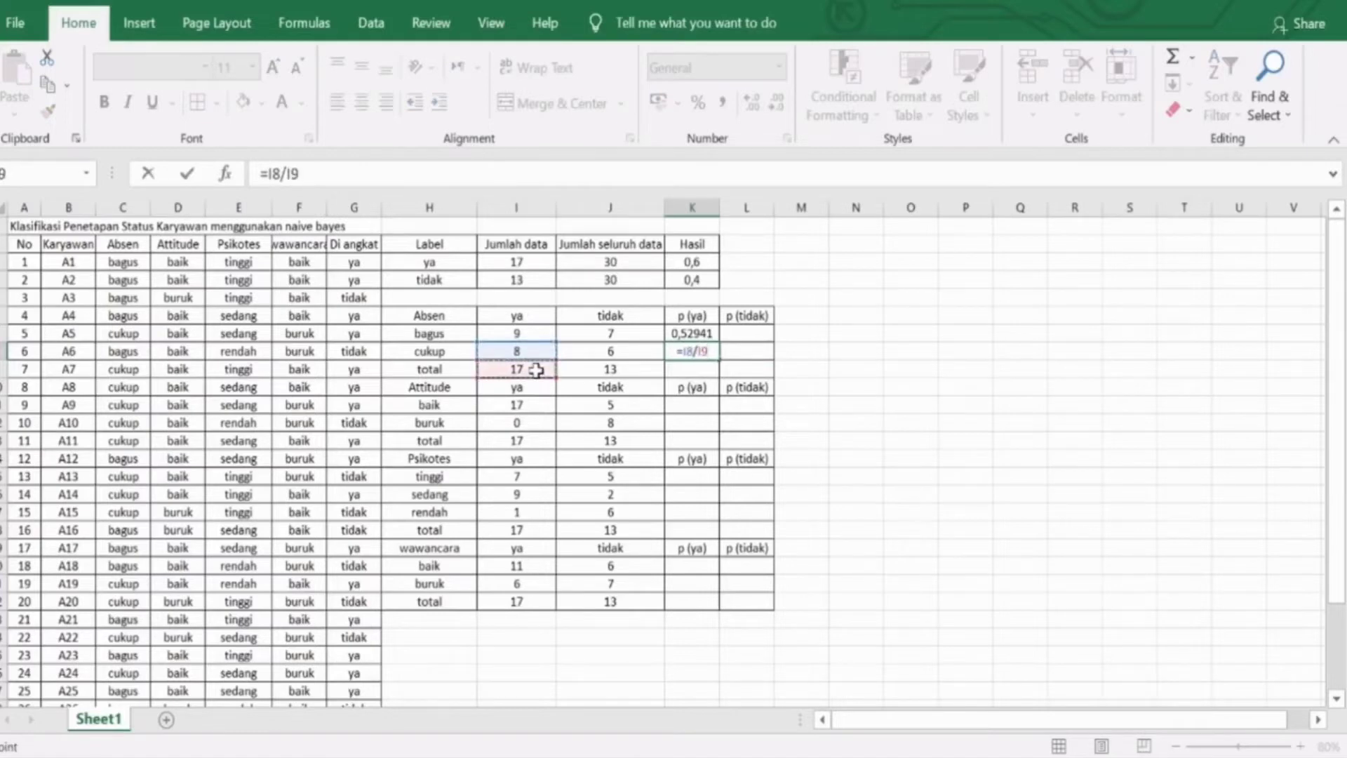
key("Return")
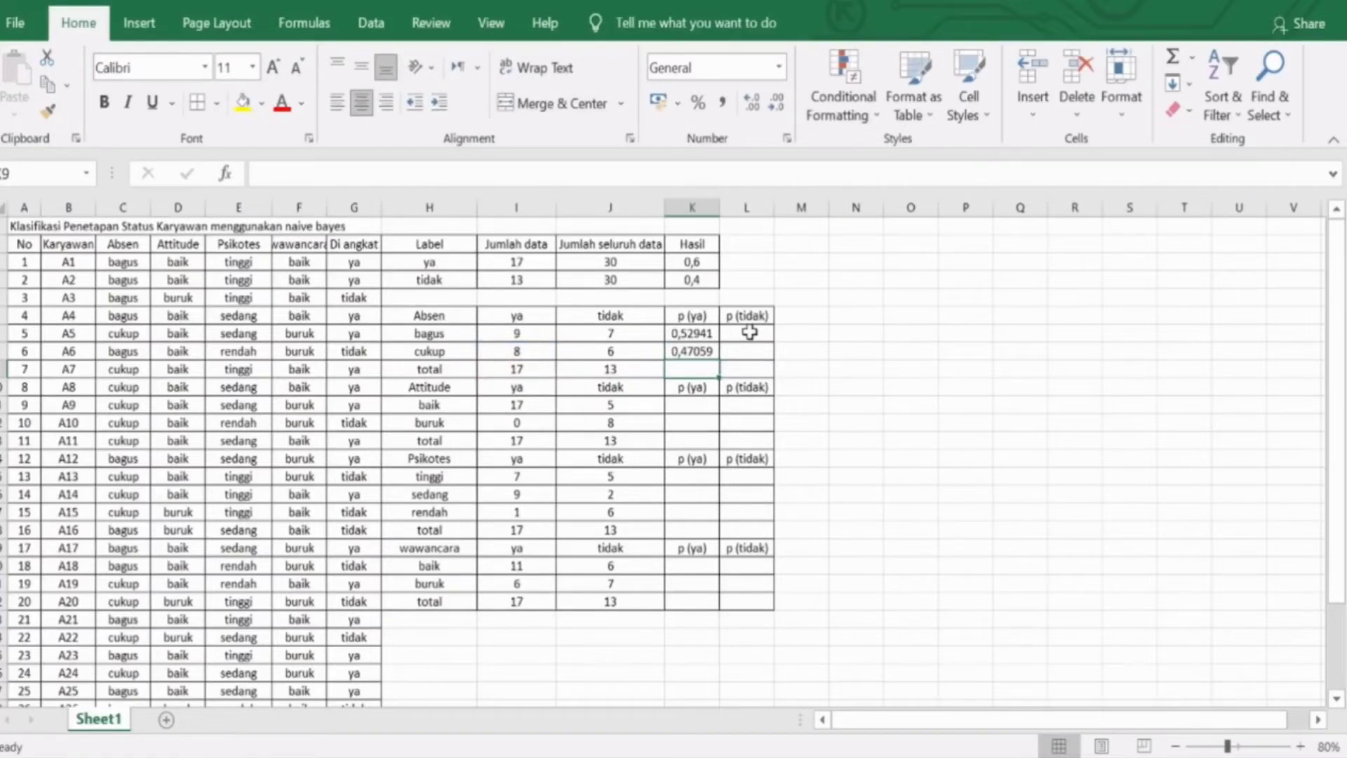
Calculate p (tidak) for Absen bagus in L7 with the formula =J7/J9.
left_click(749, 332)
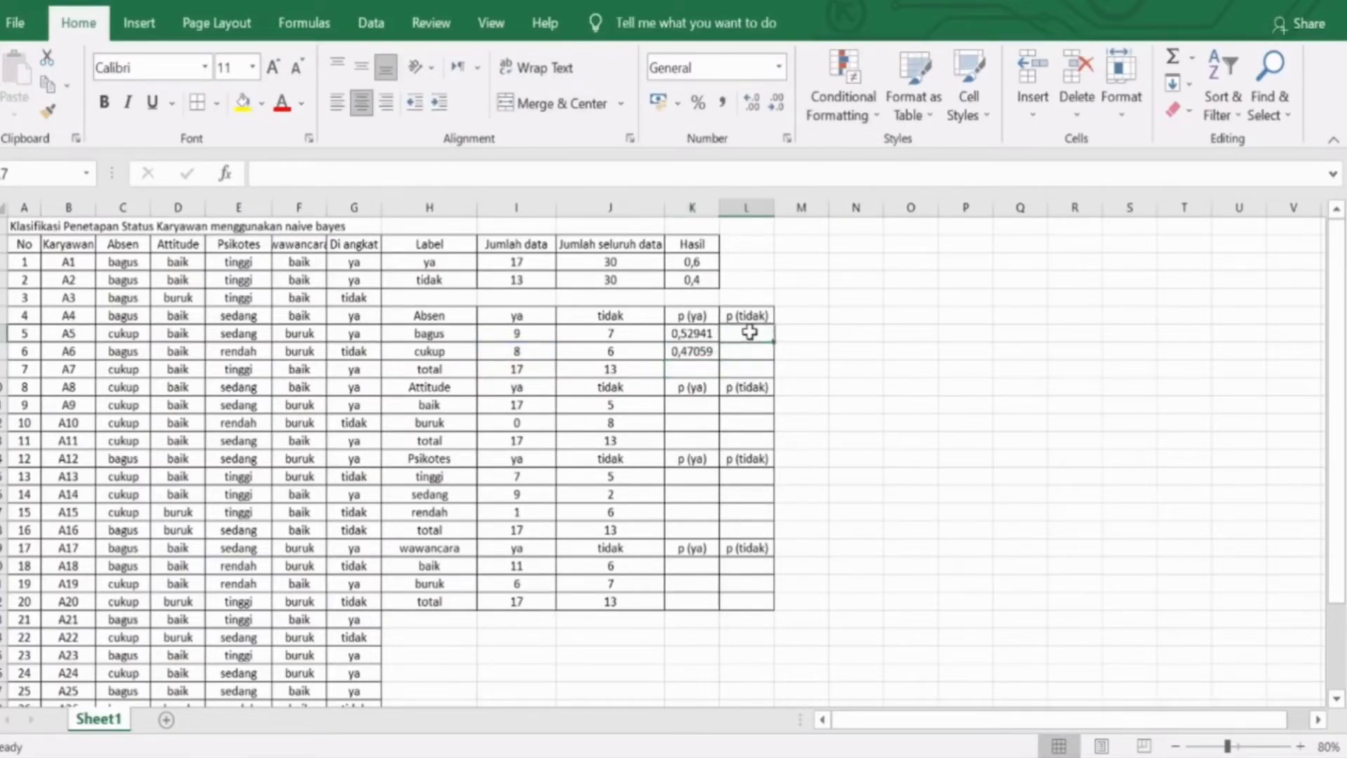
type("=")
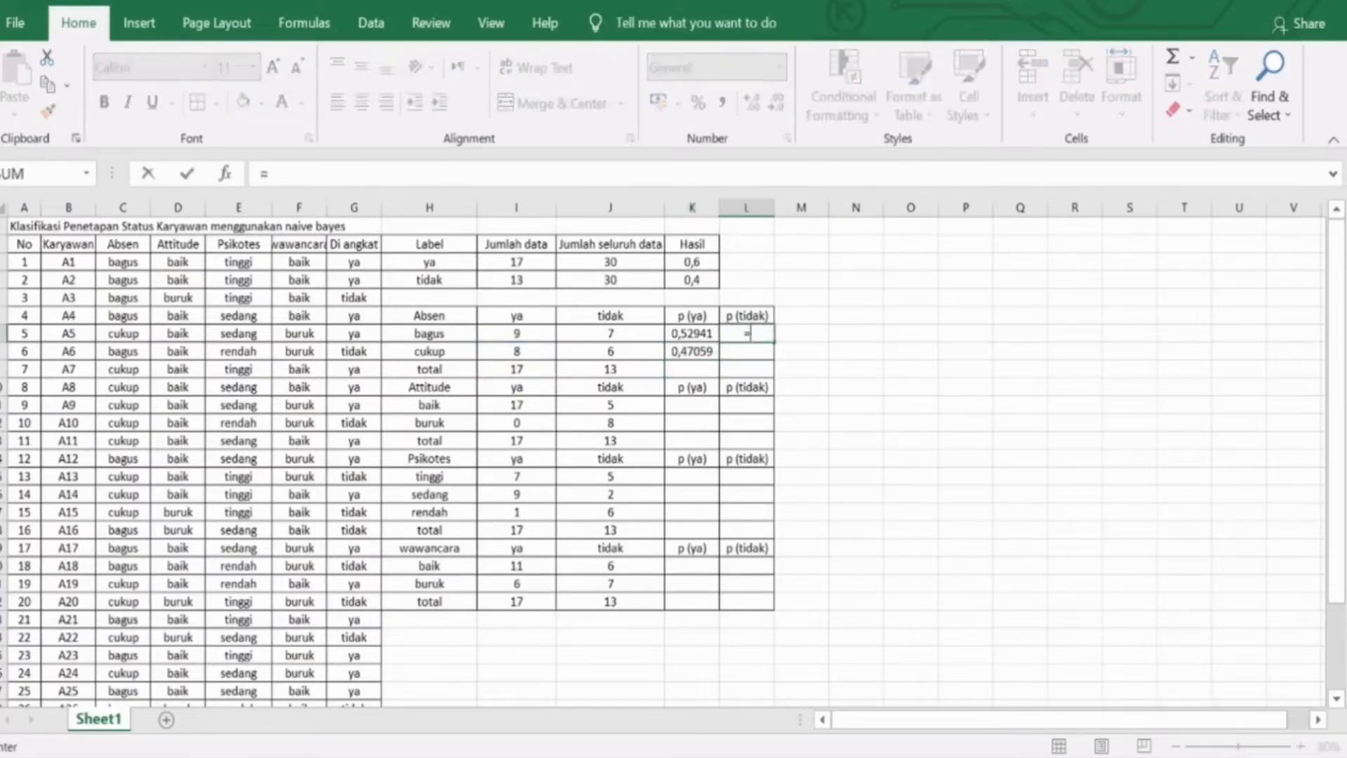
left_click(625, 335)
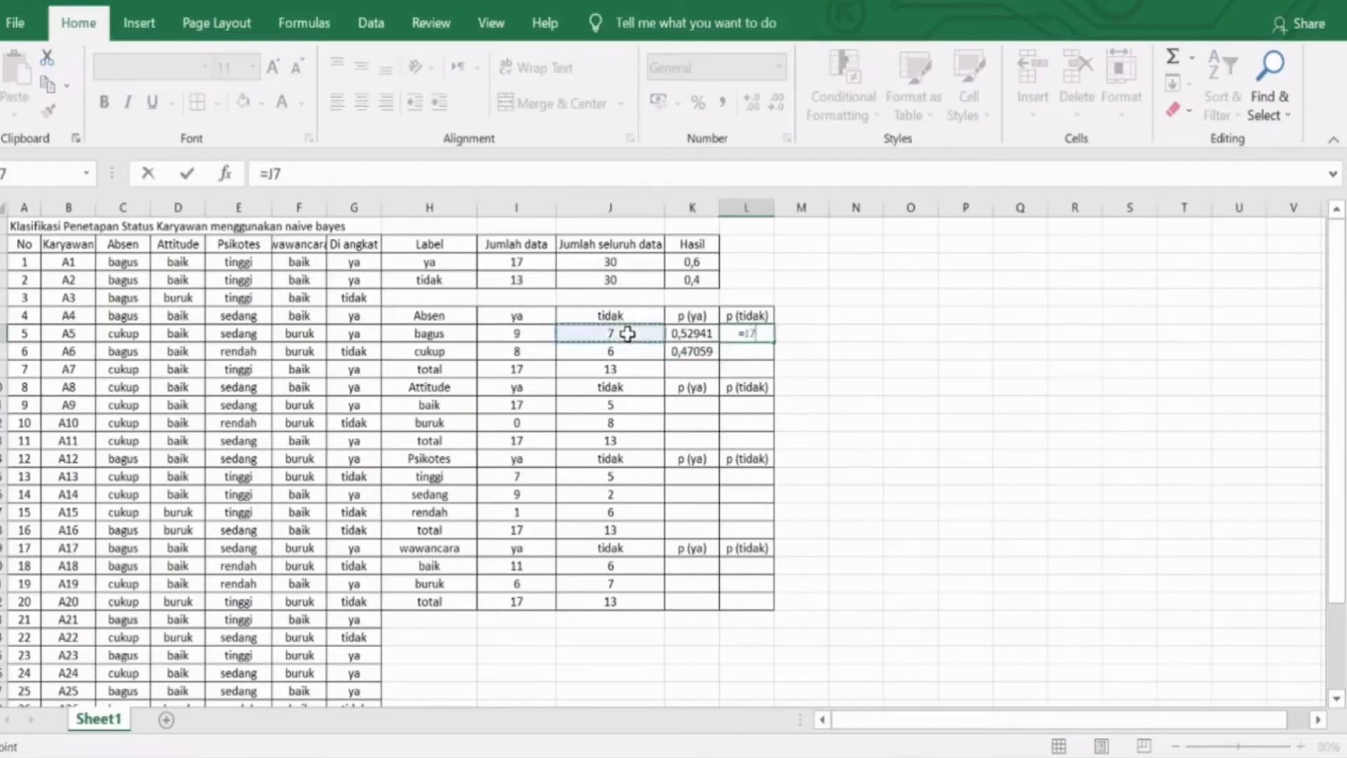
type("/")
left_click(637, 370)
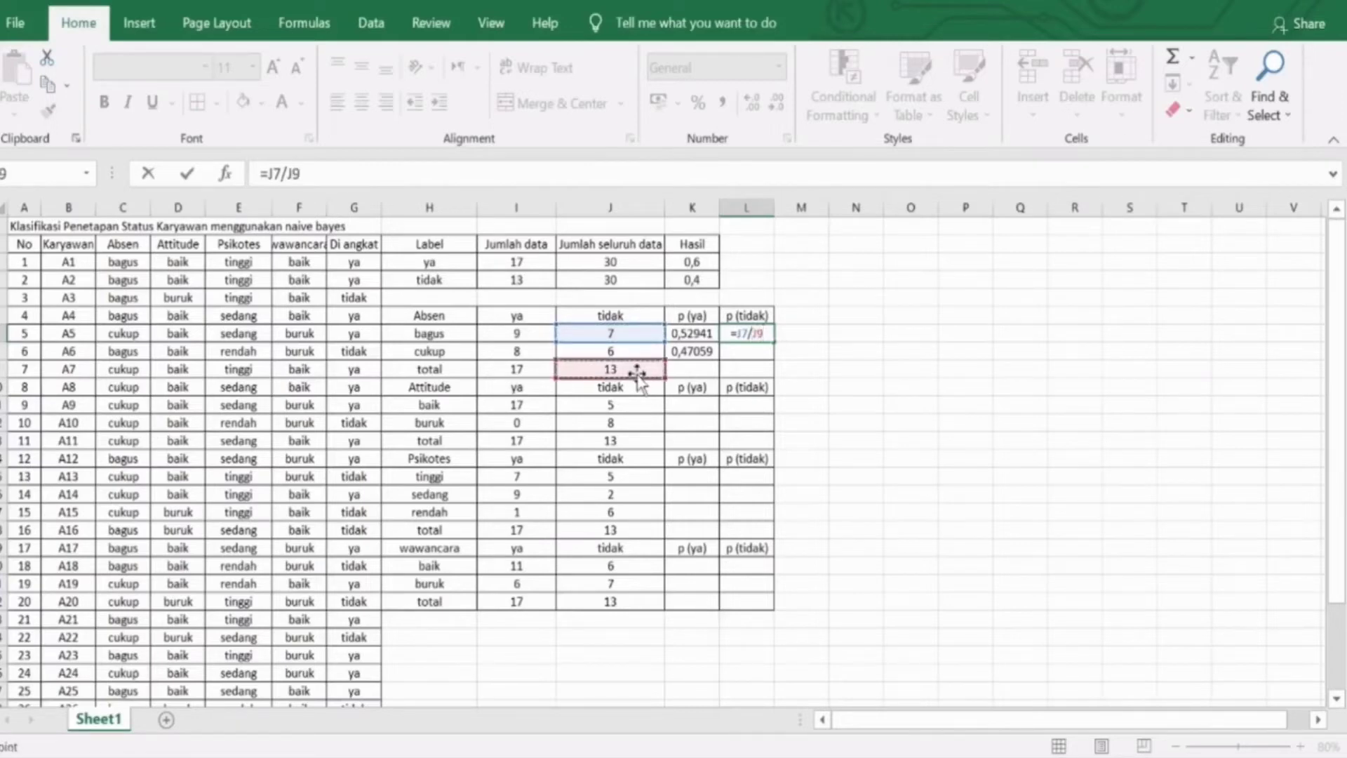
key("Return")
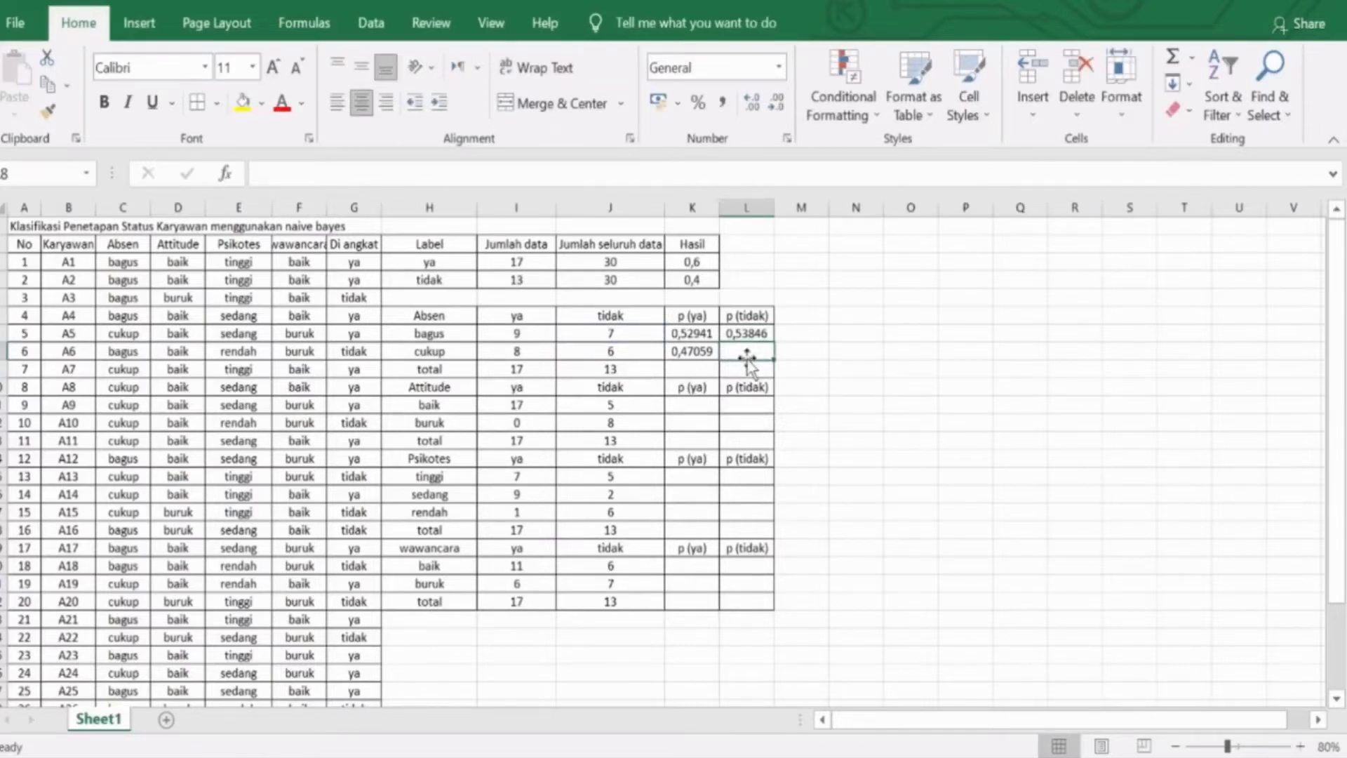
Calculate p (tidak) for Absen cukup in L8 with the formula =J8/J9.
type("=")
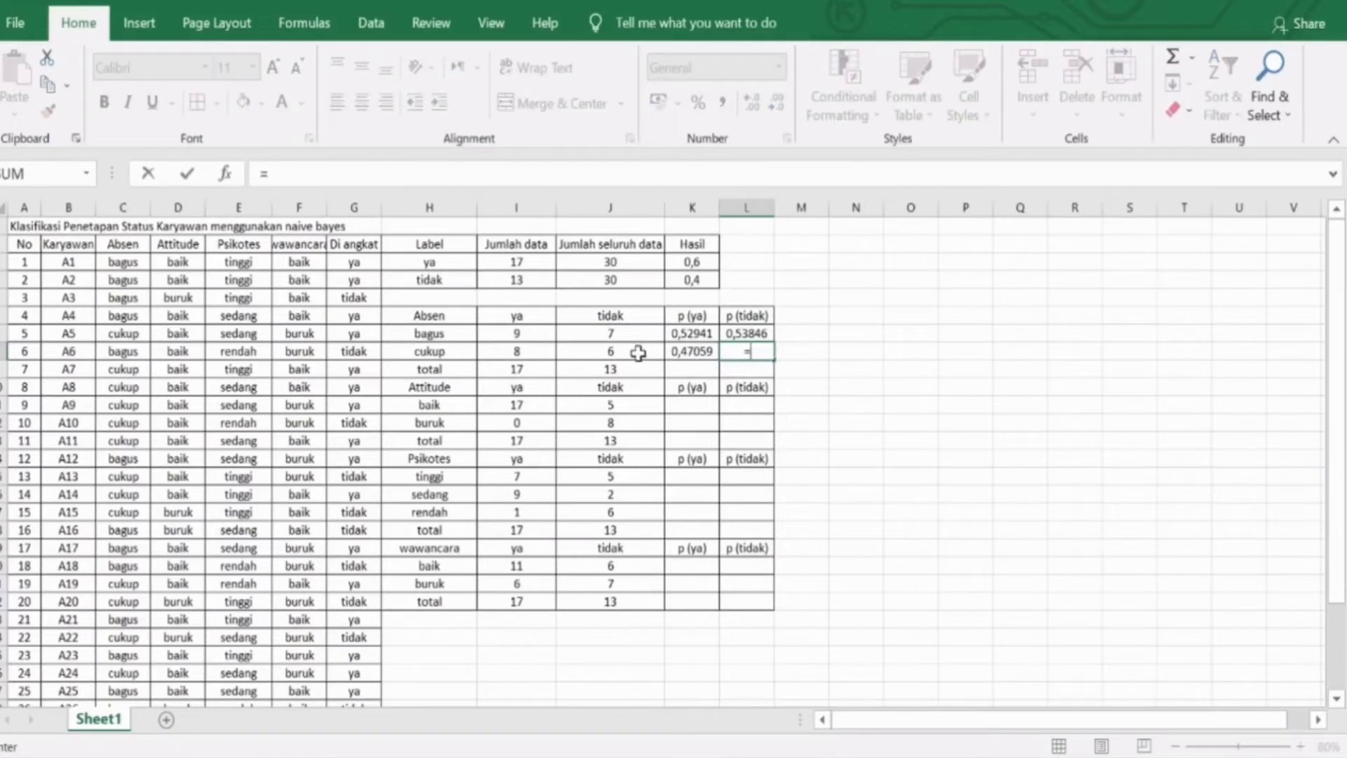
left_click(638, 353)
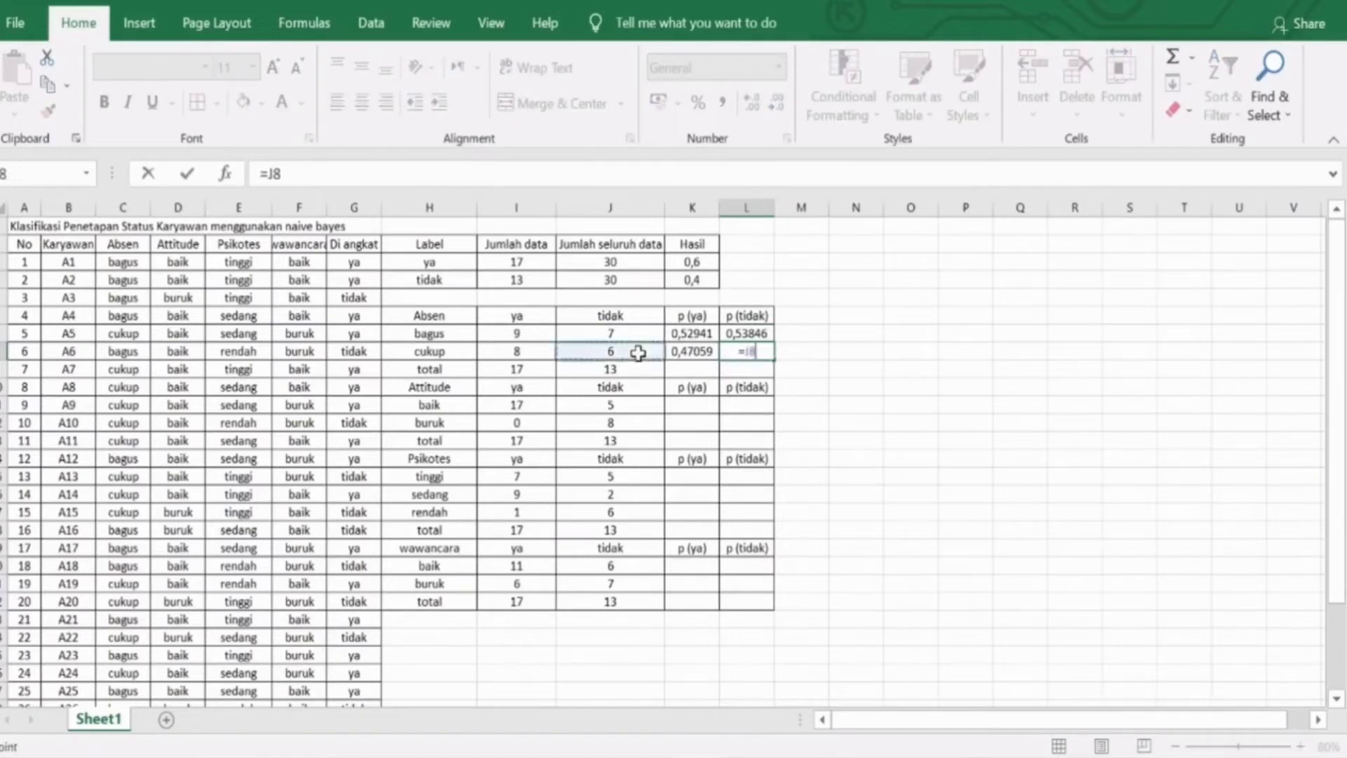
type("/")
left_click(638, 370)
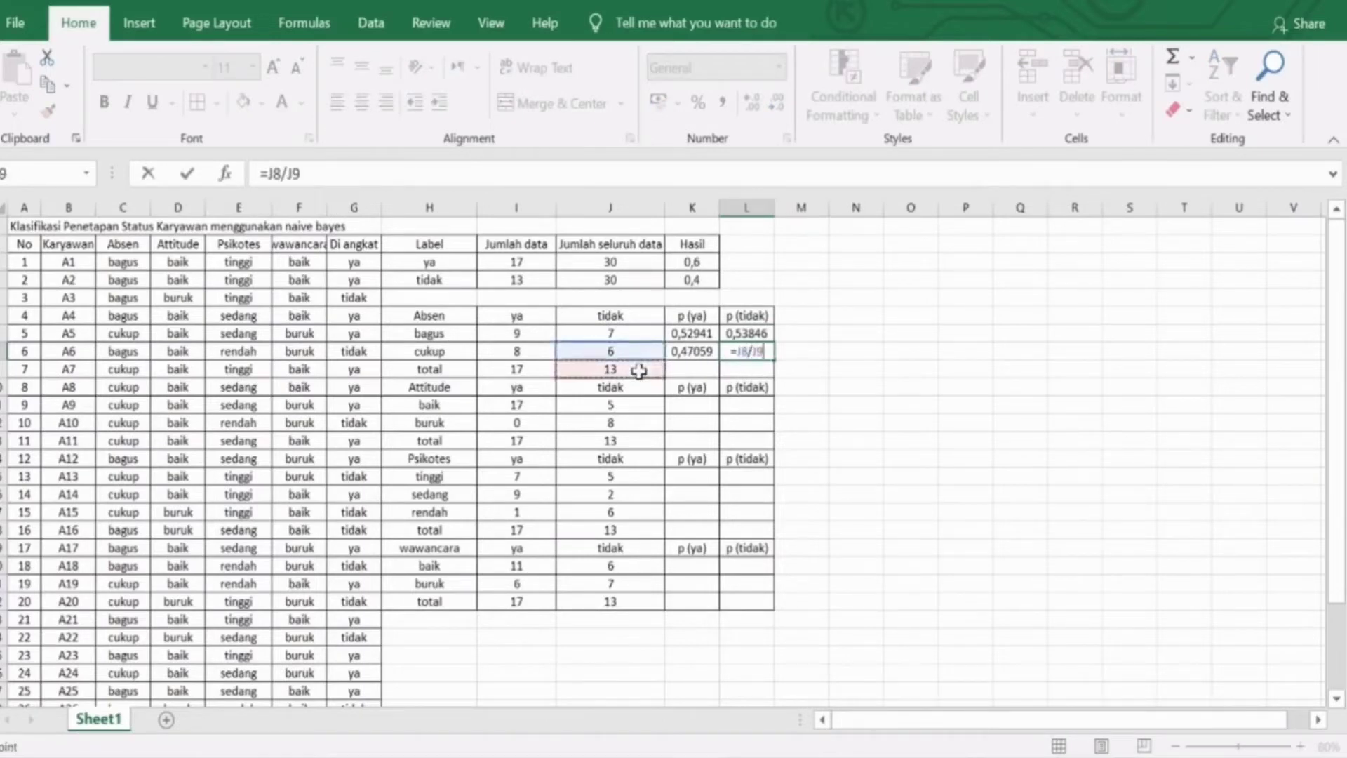
key("Return")
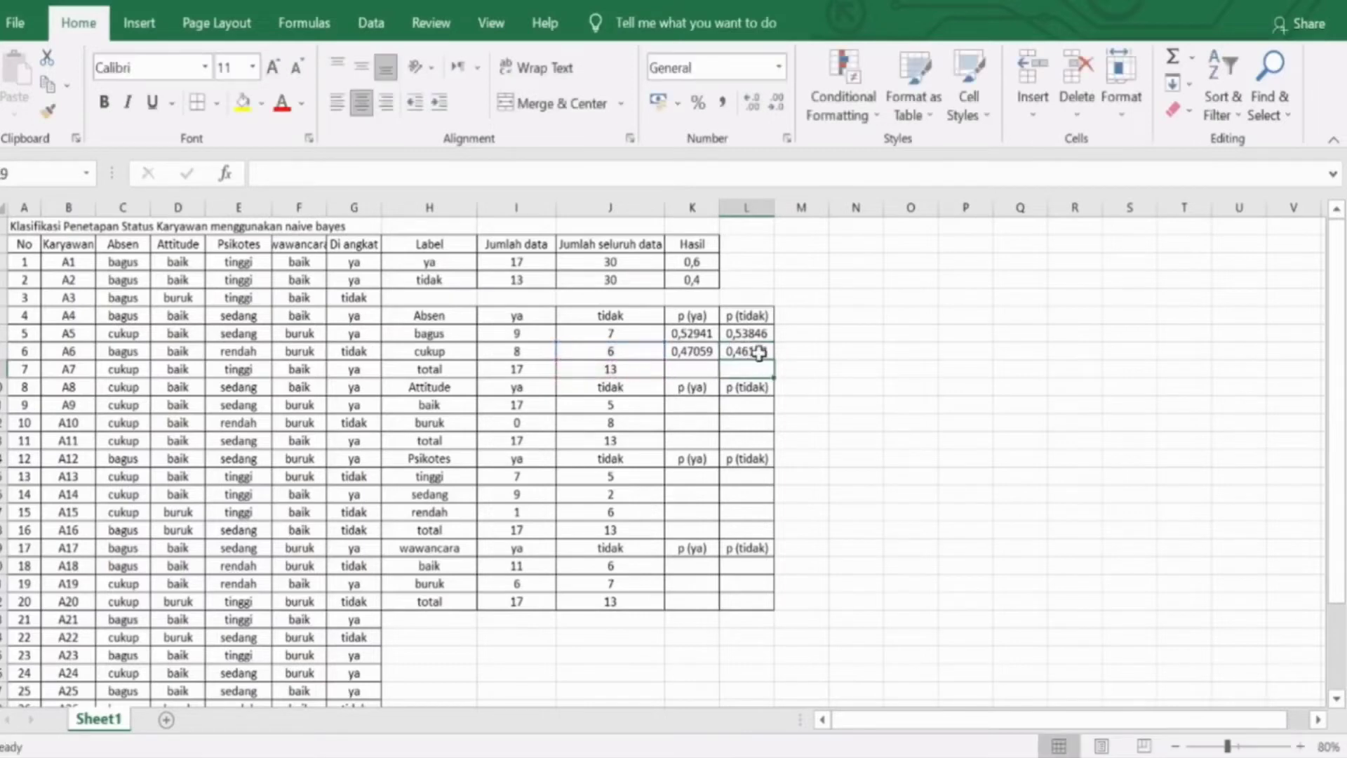
Reduce the four Absen probabilities in K7:L8 to one decimal place.
left_click_drag(698, 334, 744, 350)
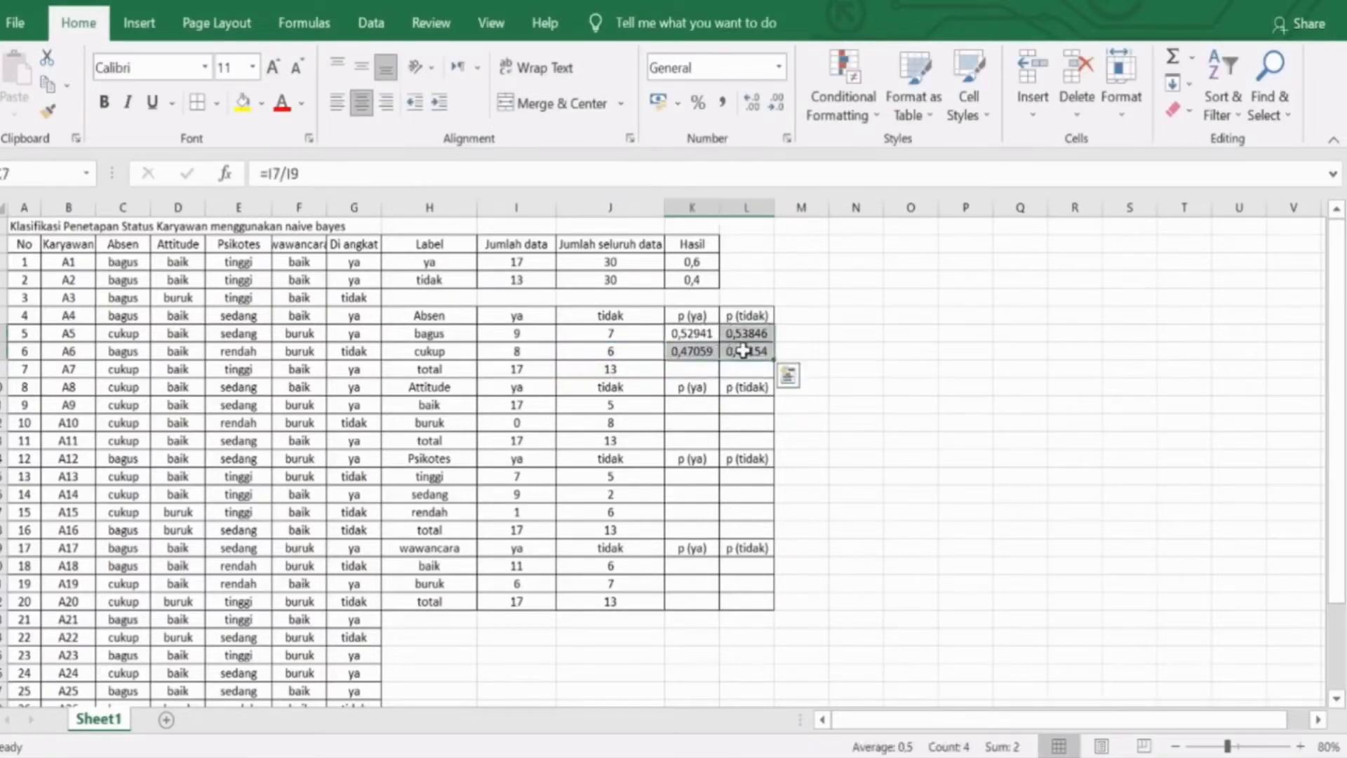
left_click(777, 103)
left_click(777, 102)
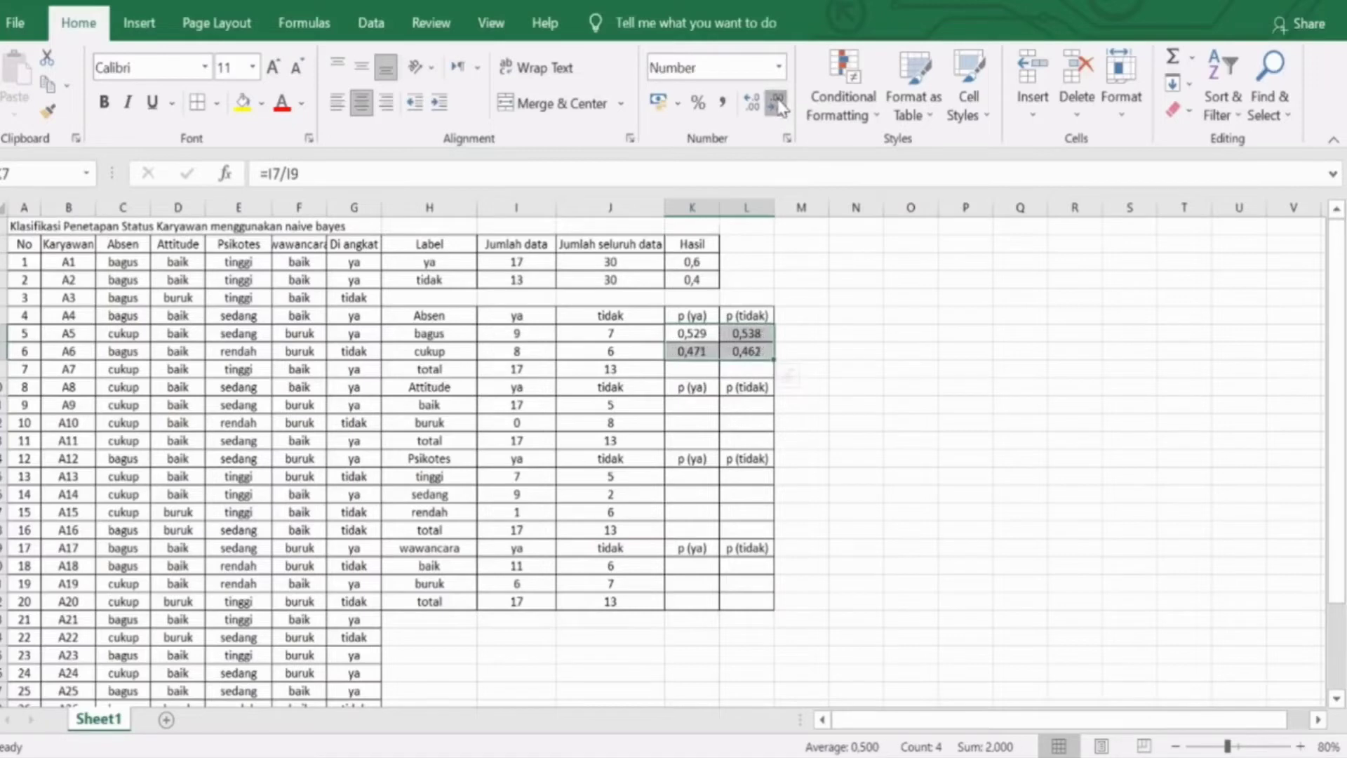
left_click(777, 102)
left_click(777, 102)
left_click(833, 321)
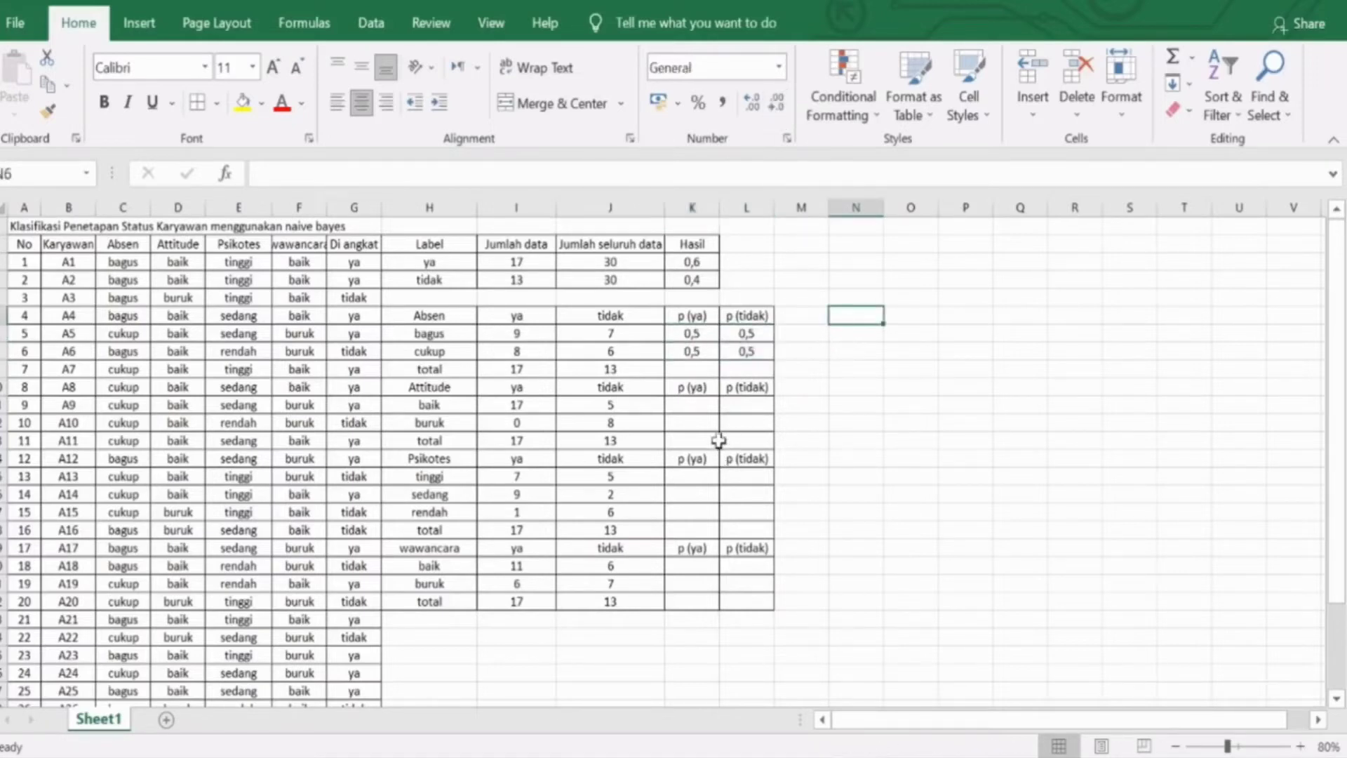
Calculate p (ya) for Attitude baik in K11 with the formula =I11/I13.
left_click(616, 408)
left_click(685, 404)
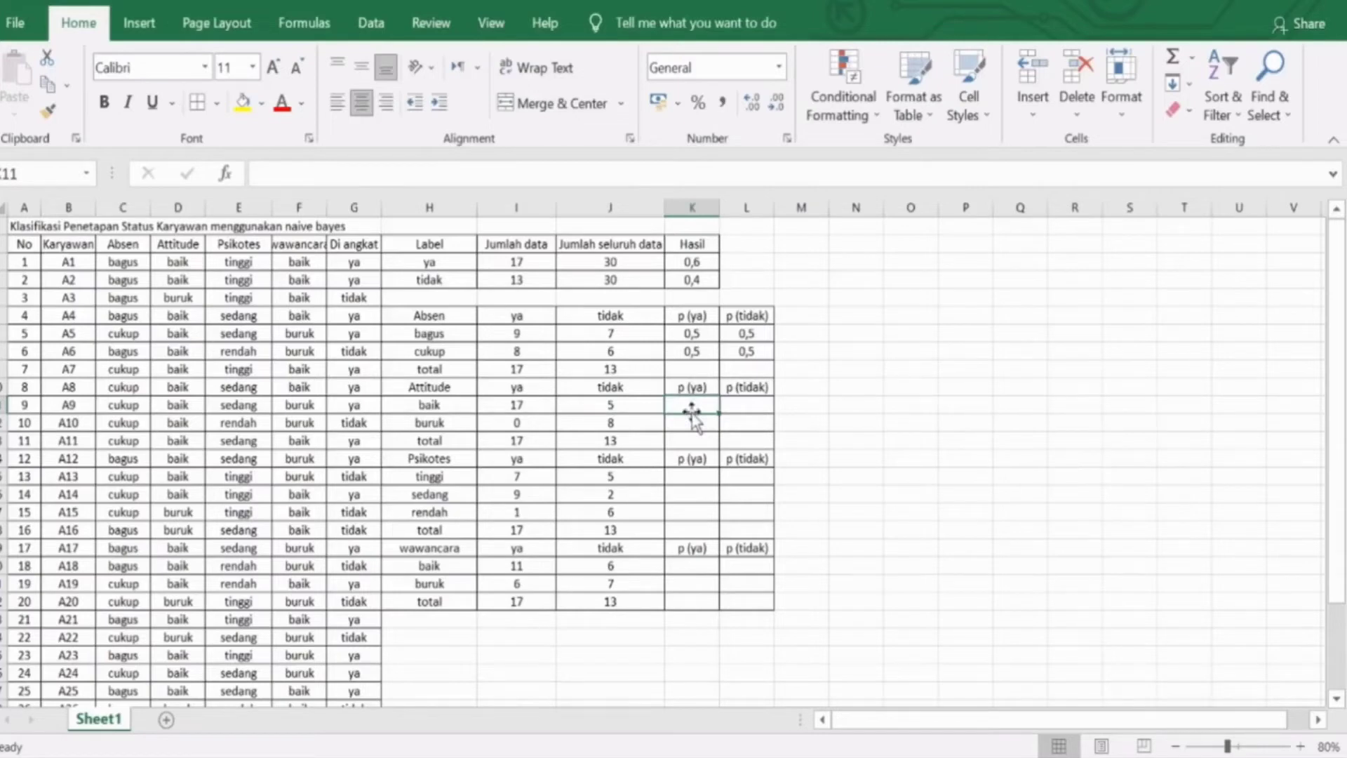
type("=")
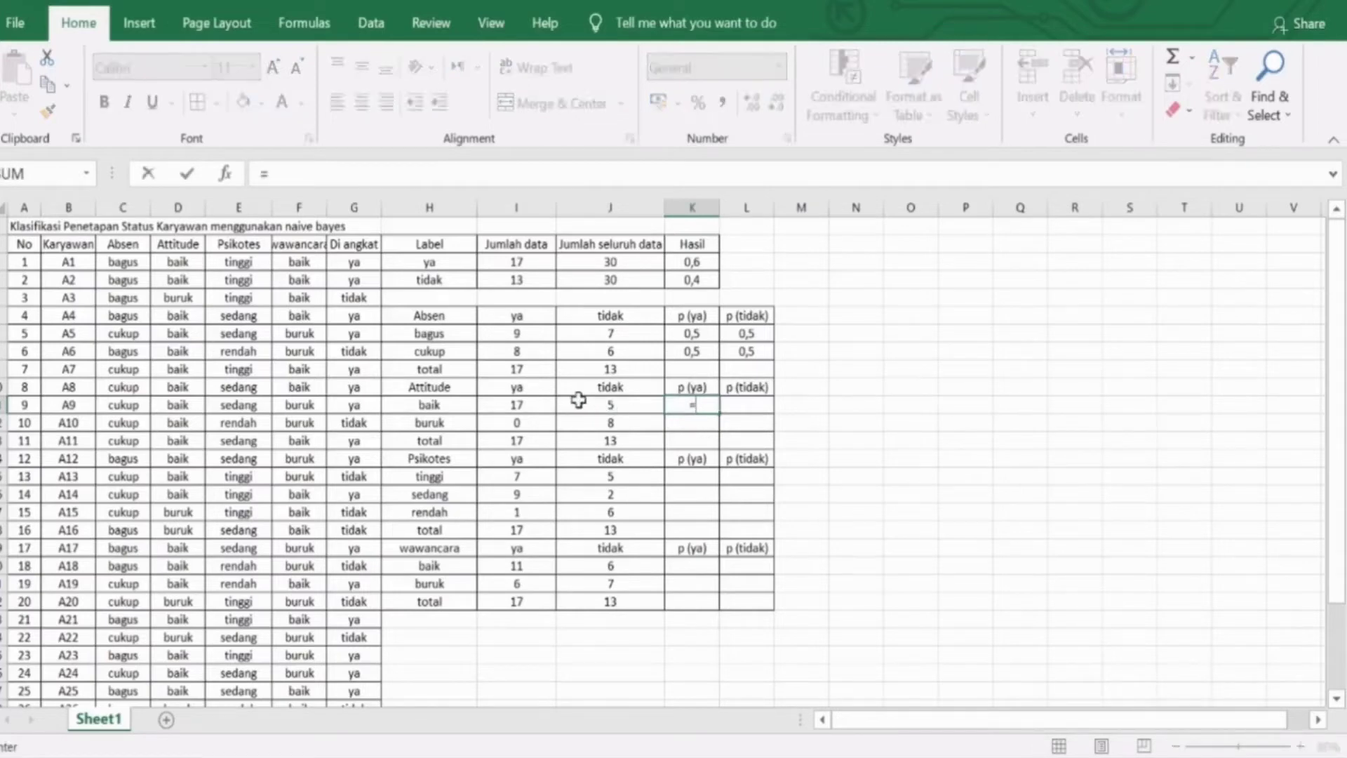
left_click(541, 408)
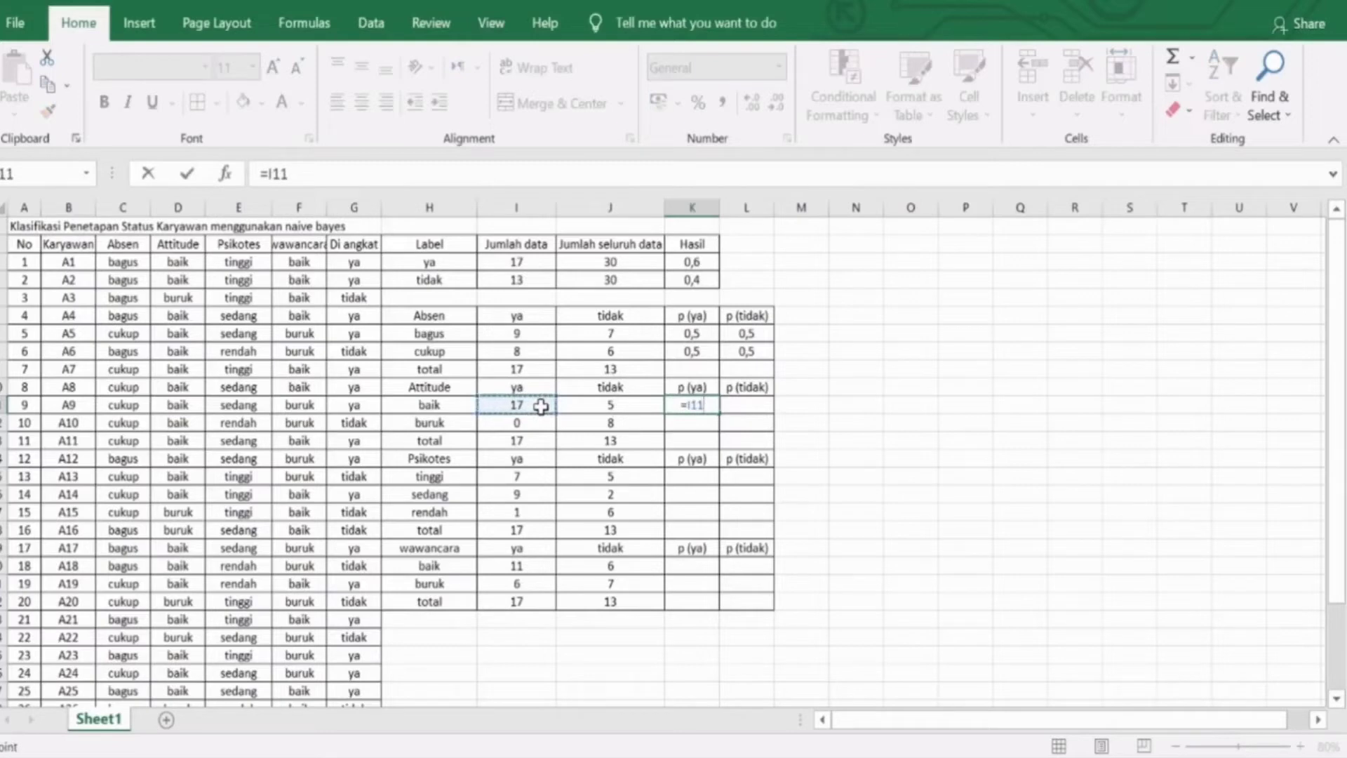
type("/")
left_click(541, 441)
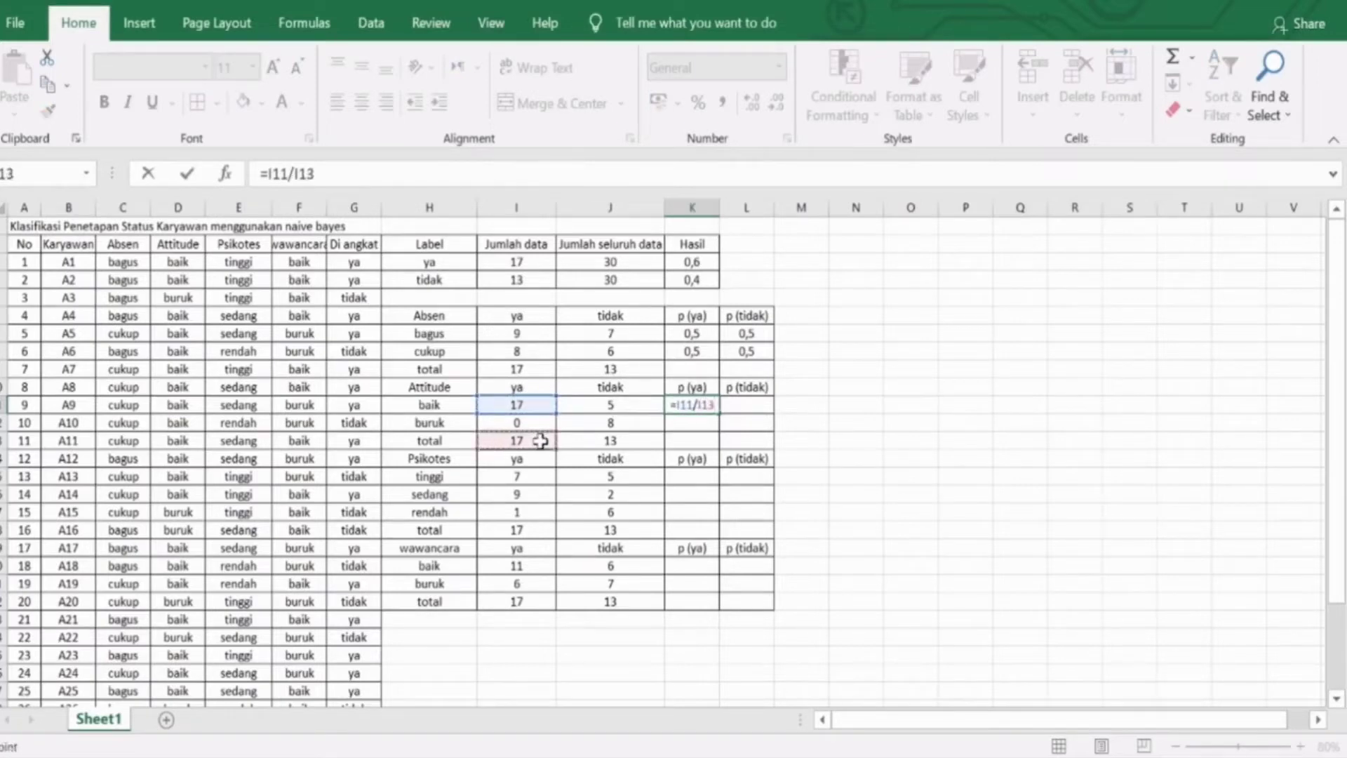
key("Return")
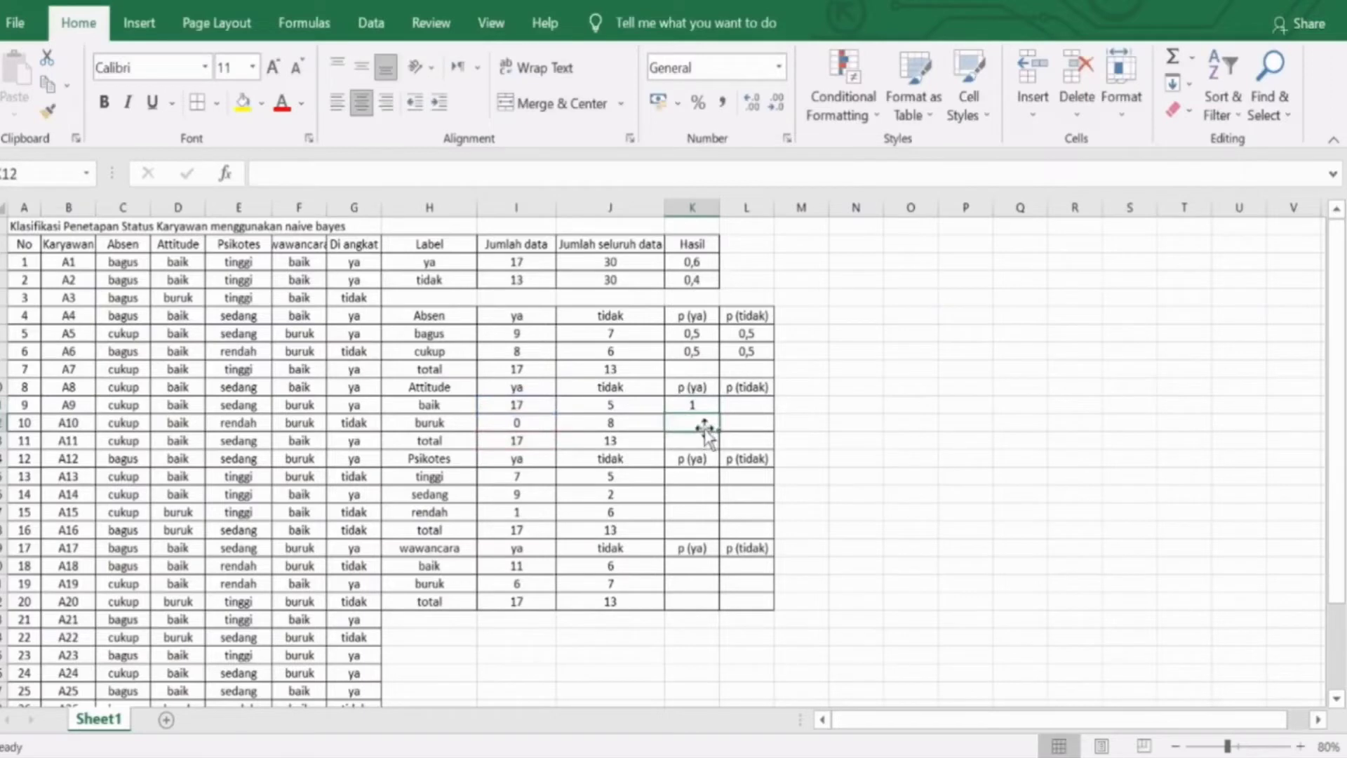
Calculate p (ya) for Attitude buruk in K12 with the formula =I12/I13.
type("=")
left_click(534, 424)
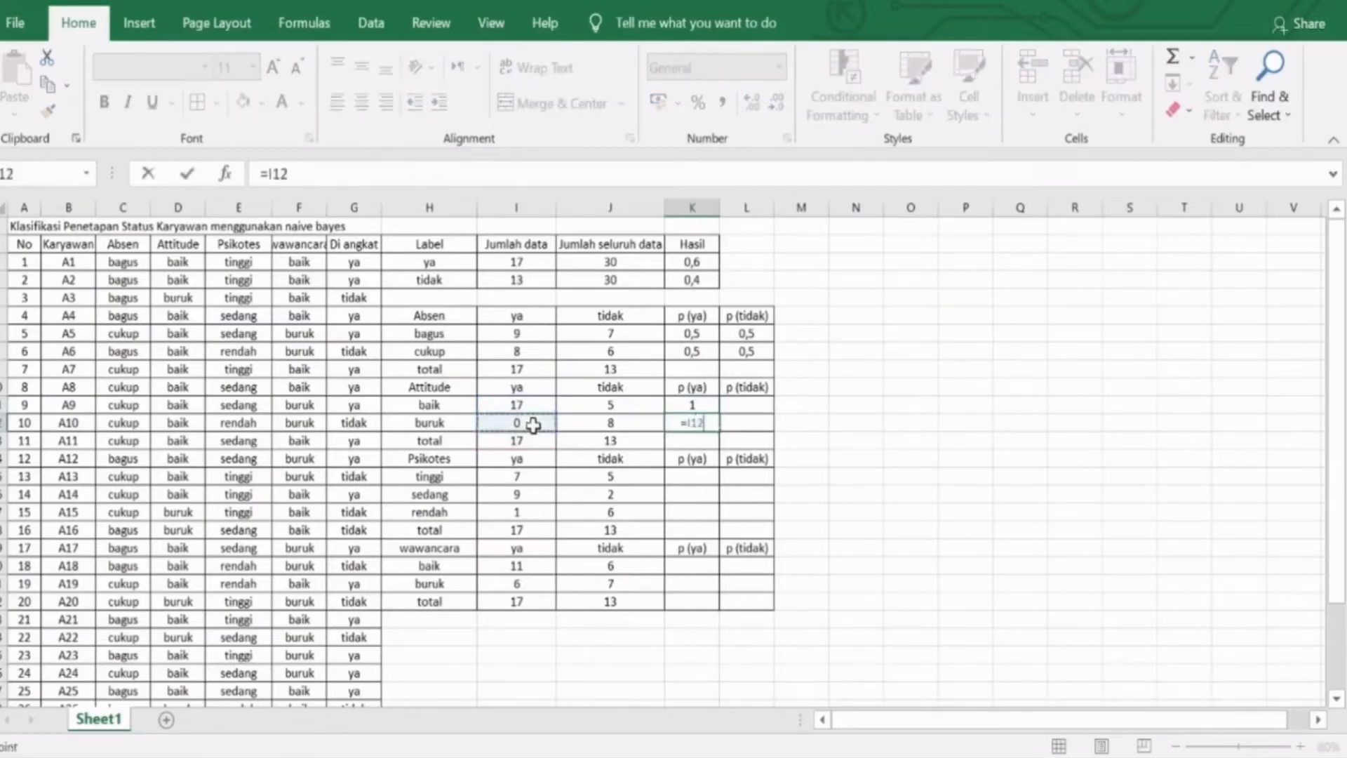
type("/")
left_click(532, 442)
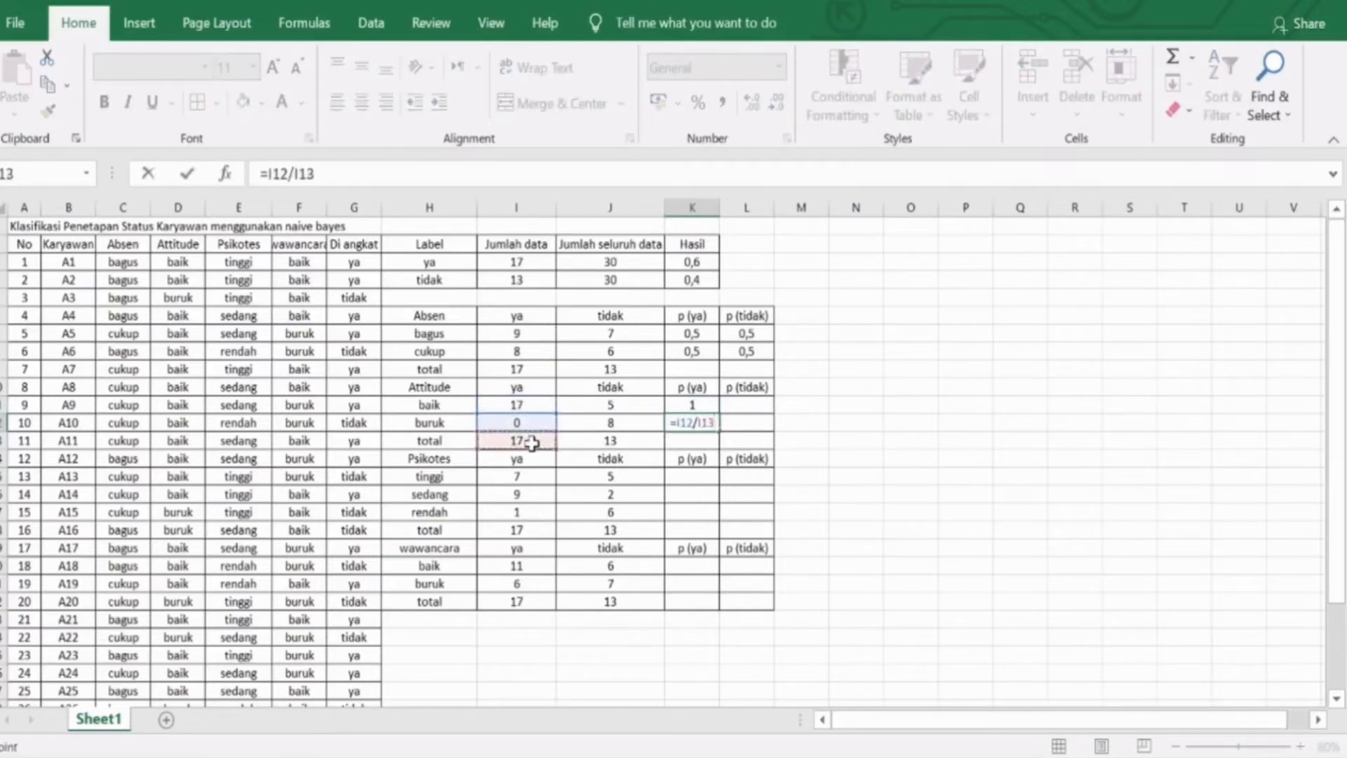
key("Return")
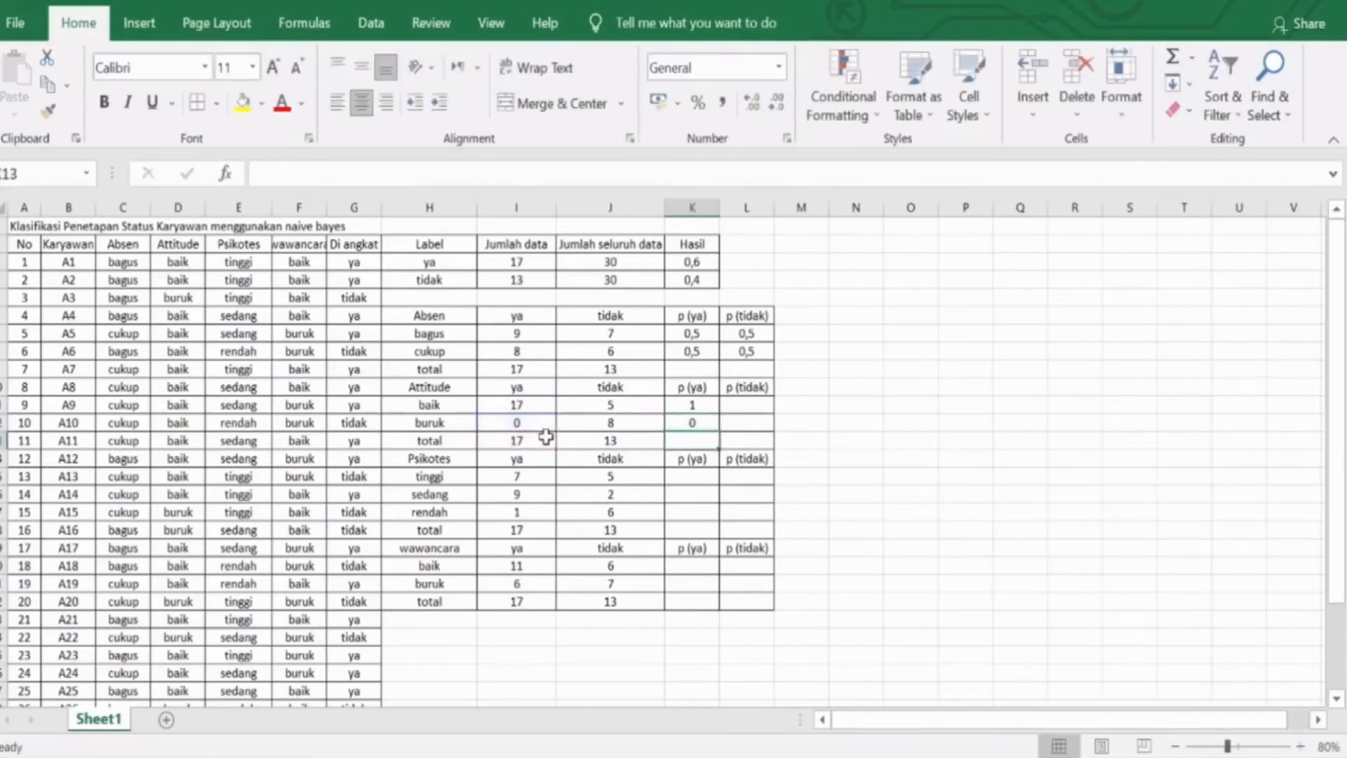
left_click(705, 421)
Enter the formula =J11/J12 in L11 as p (tidak) for Attitude baik.
left_click(739, 405)
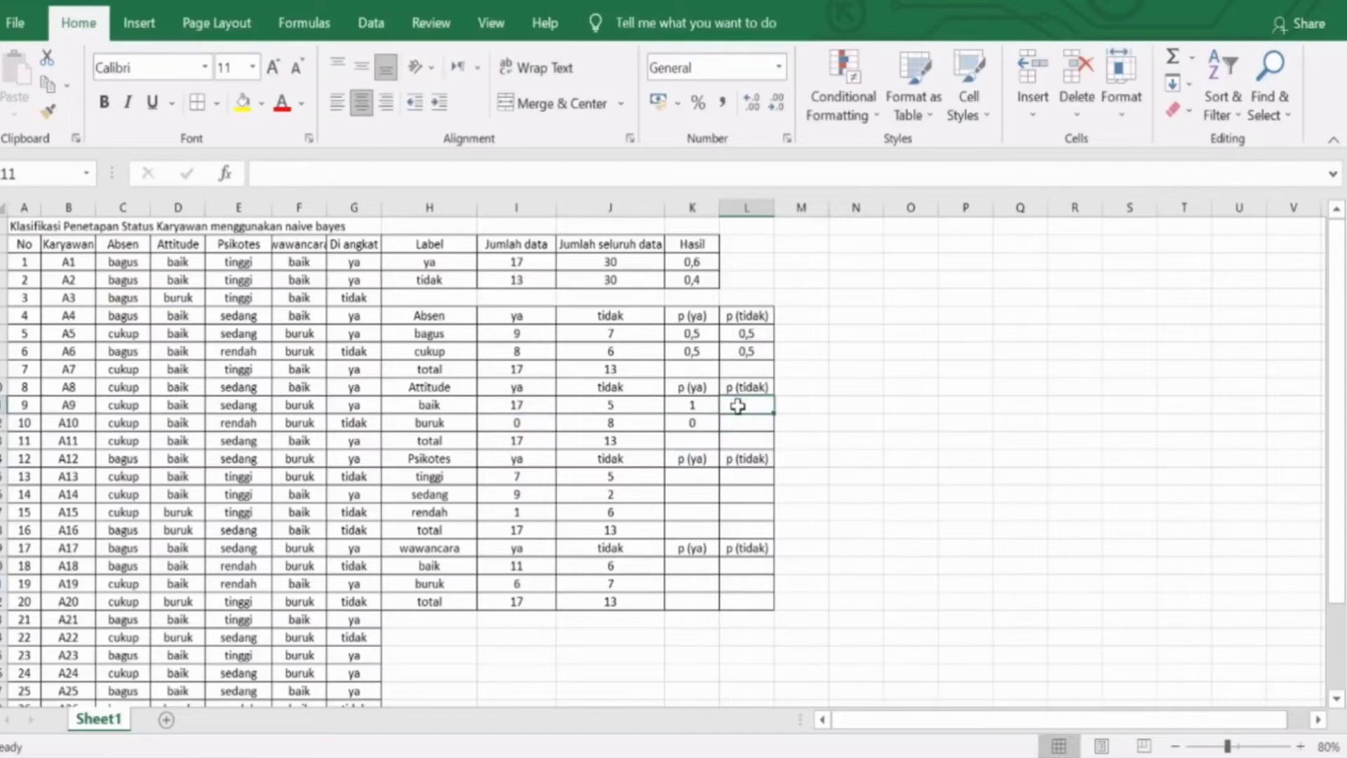
type("=")
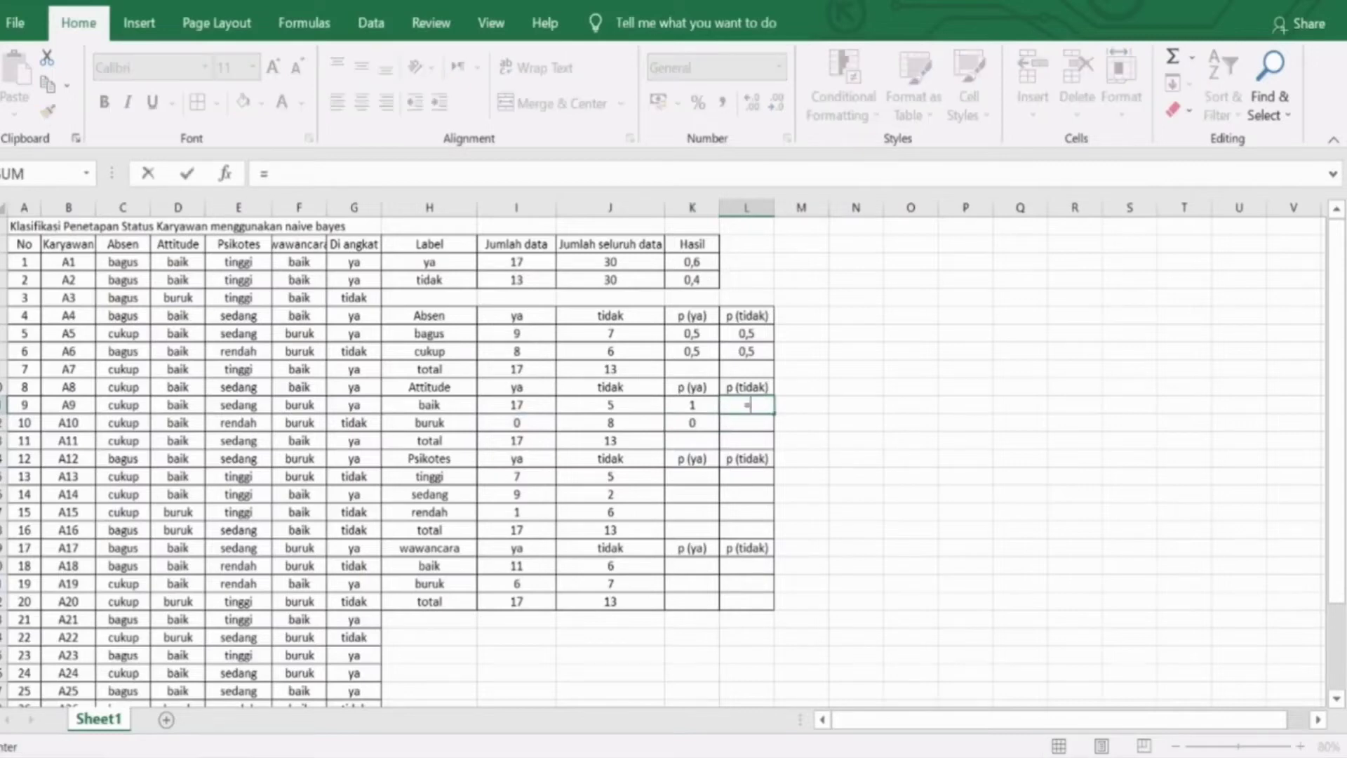
left_click(636, 407)
type("/")
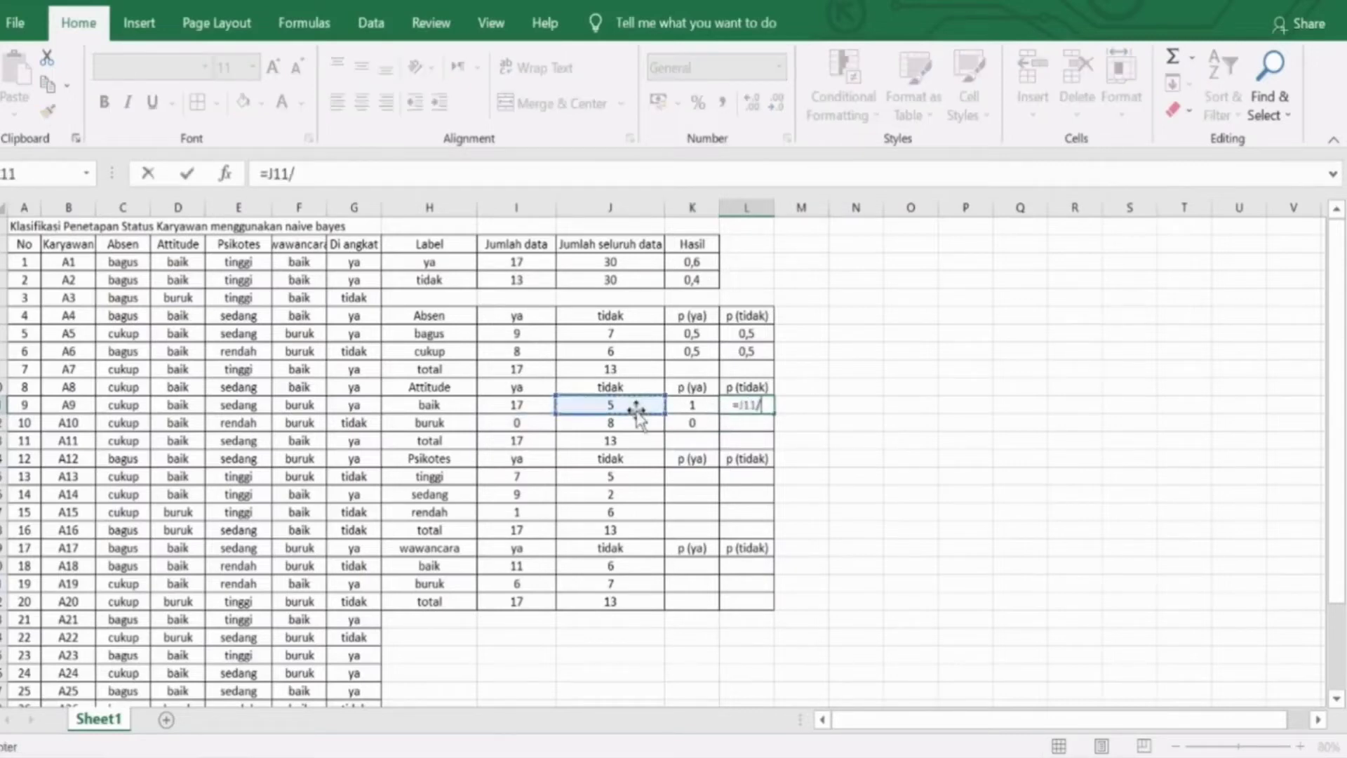
left_click(635, 425)
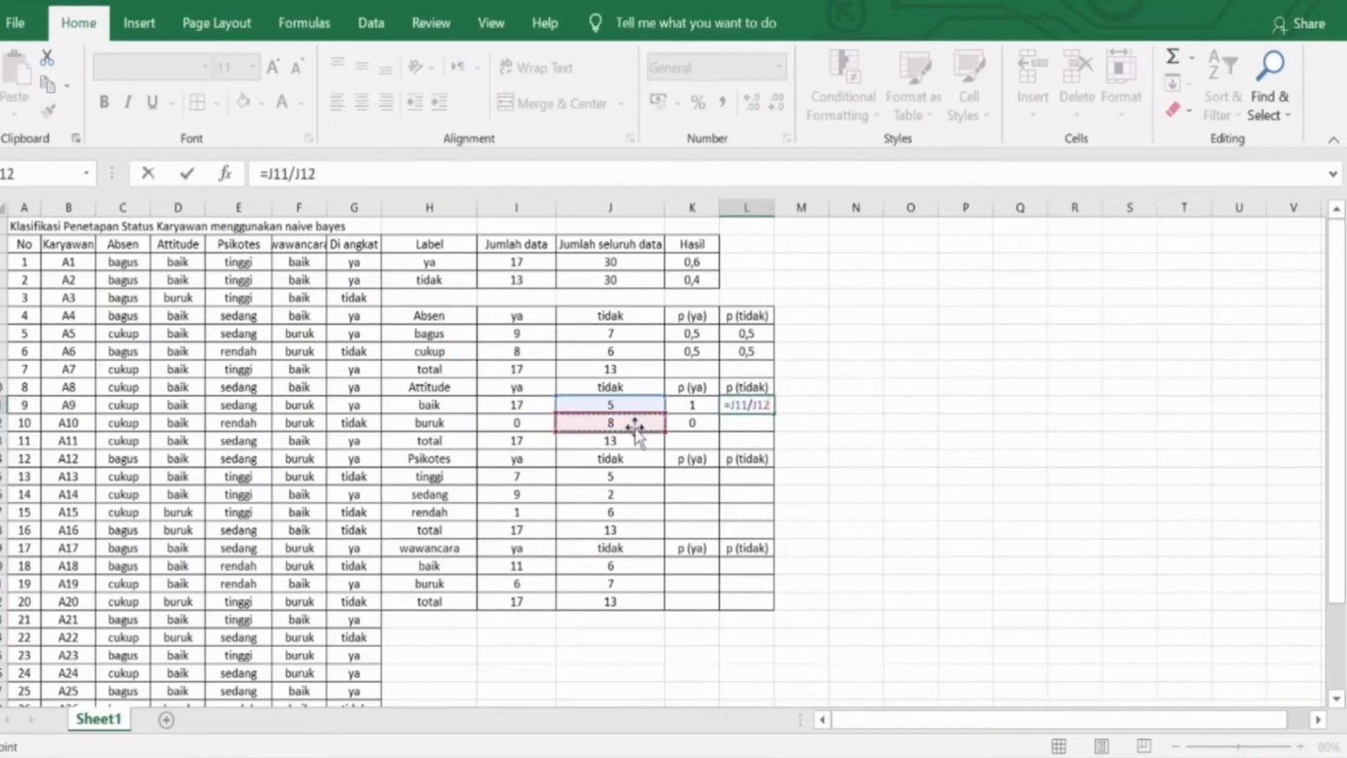
key("Return")
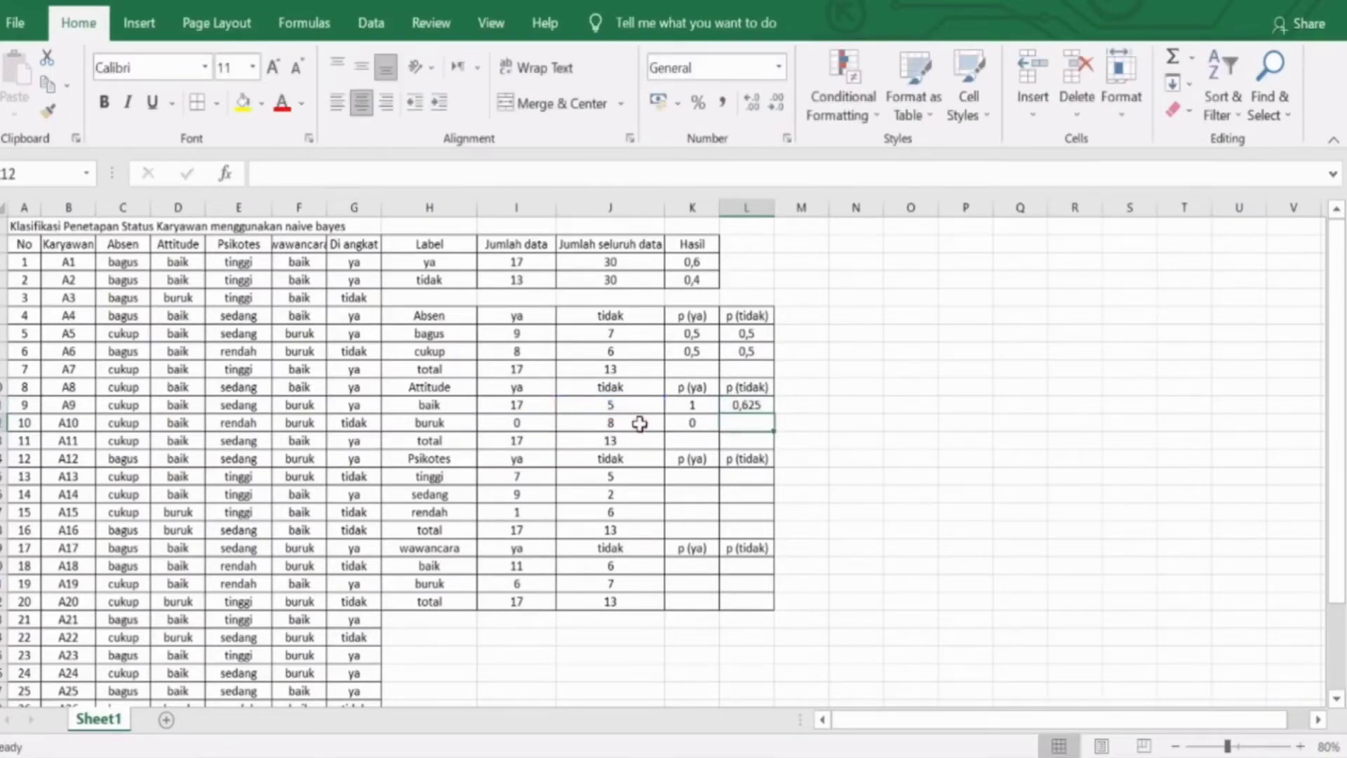
Correct the p (tidak) formula for Attitude baik in L11 to =J11/J13.
left_click(744, 403)
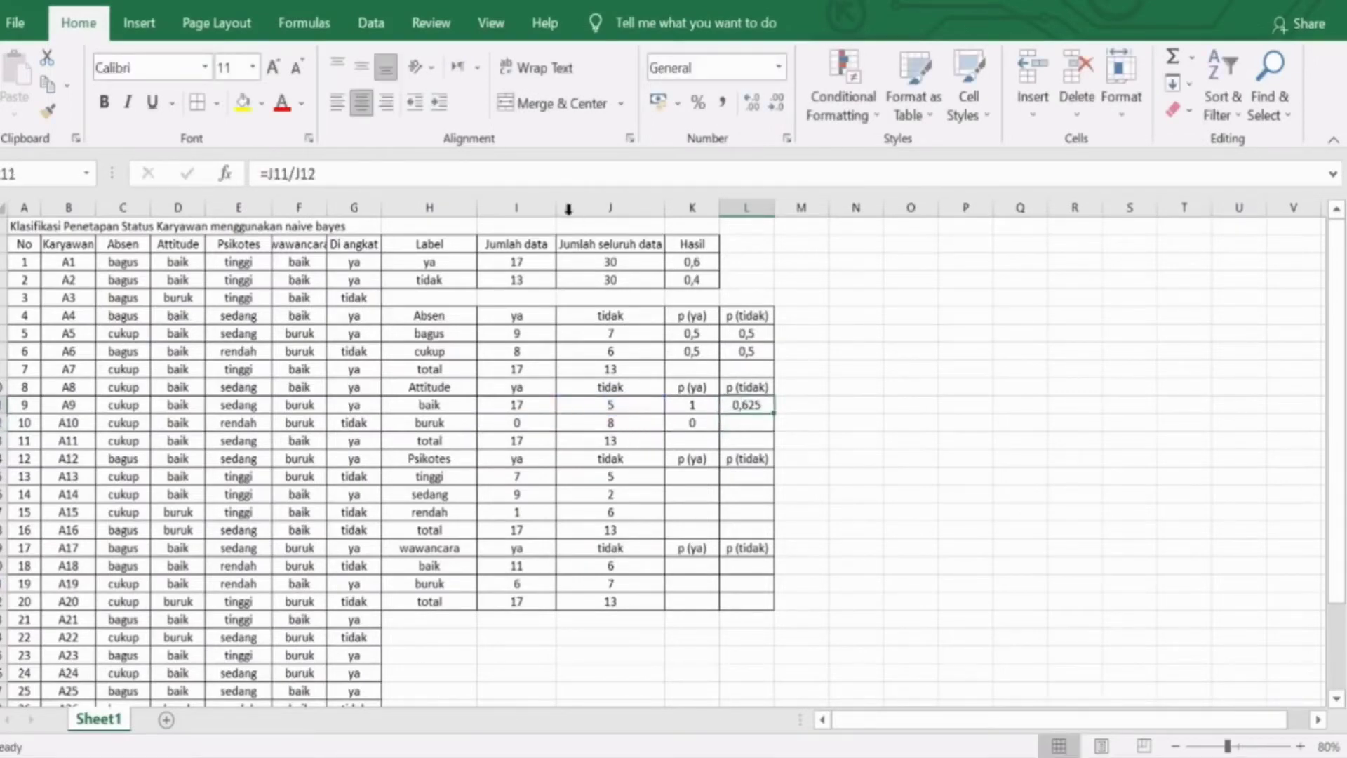
left_click(318, 174)
key("BackSpace")
key("BackSpace")
key("BackSpace")
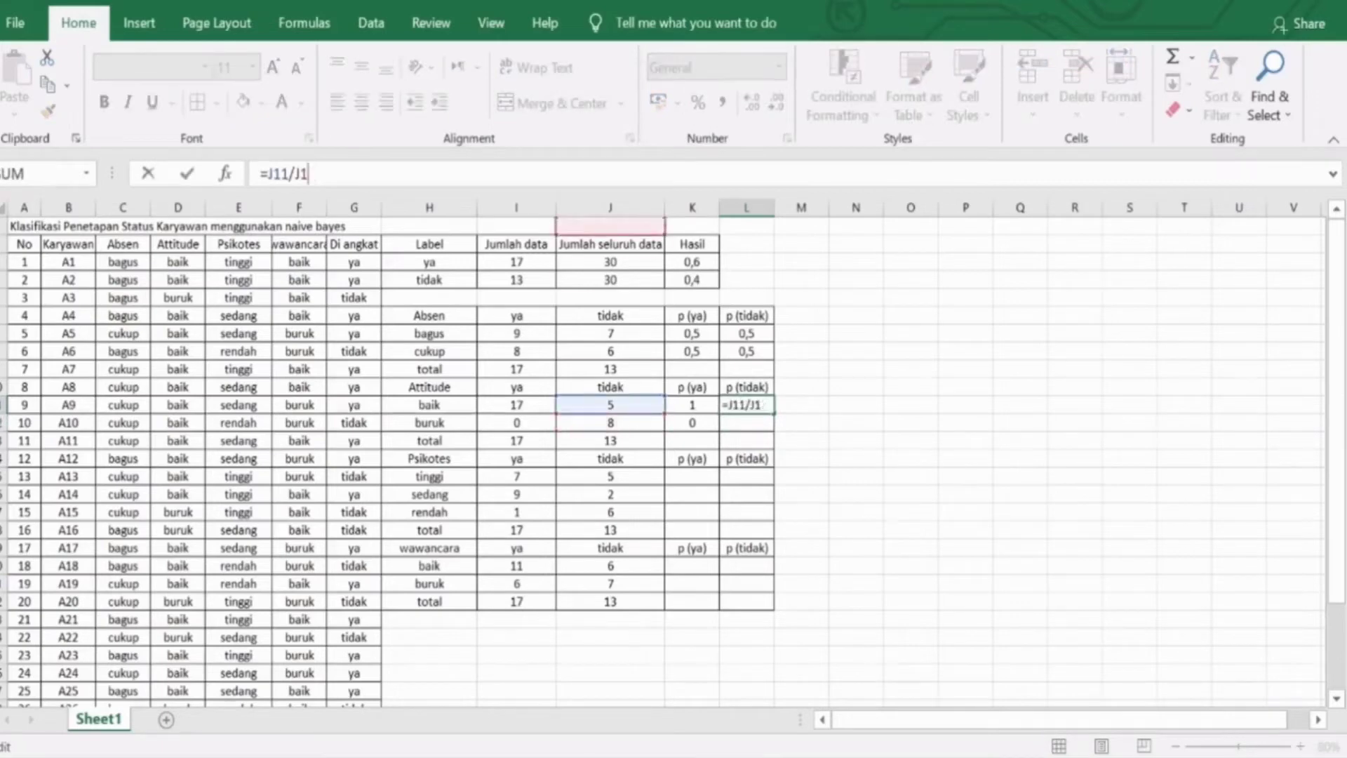
left_click(614, 440)
key("Return")
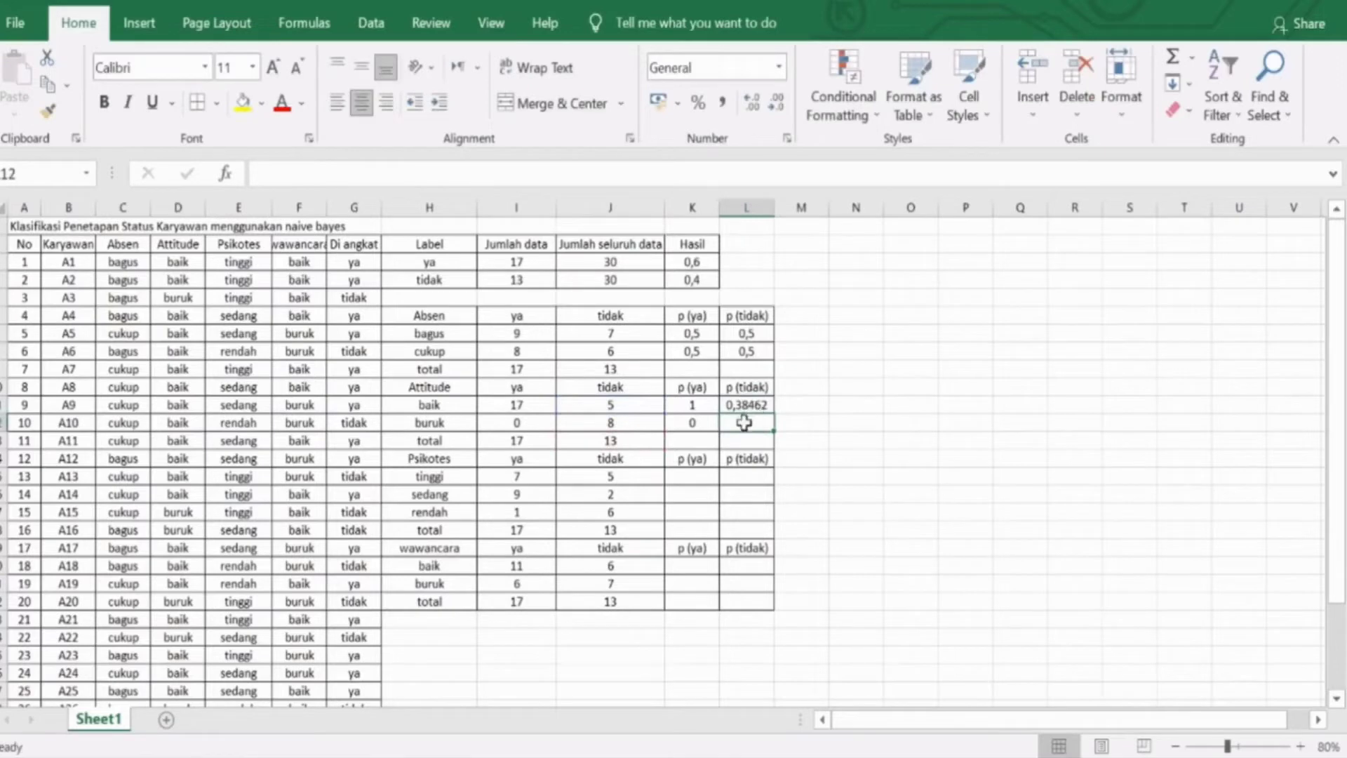
Calculate p (tidak) for Attitude buruk in L12 with the formula =J12/J13.
type("=")
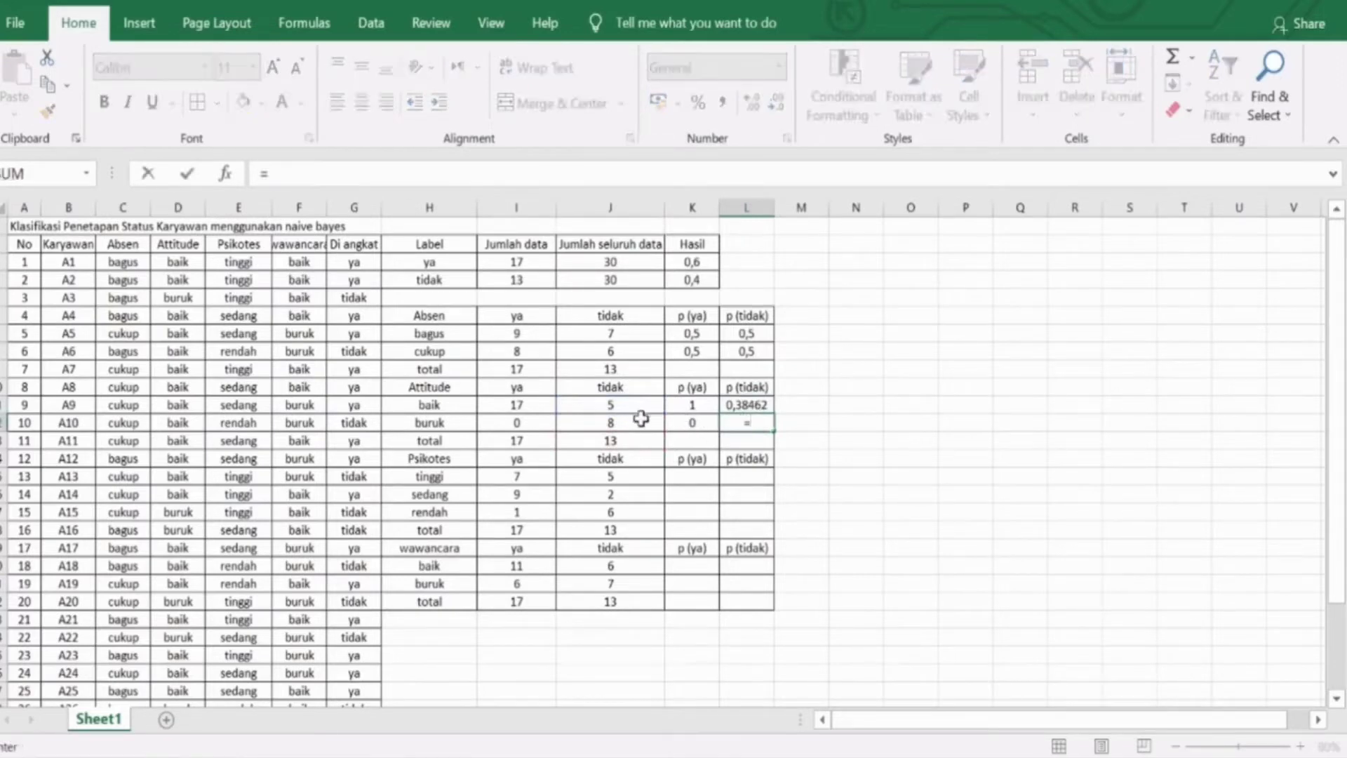
left_click(624, 426)
type("/")
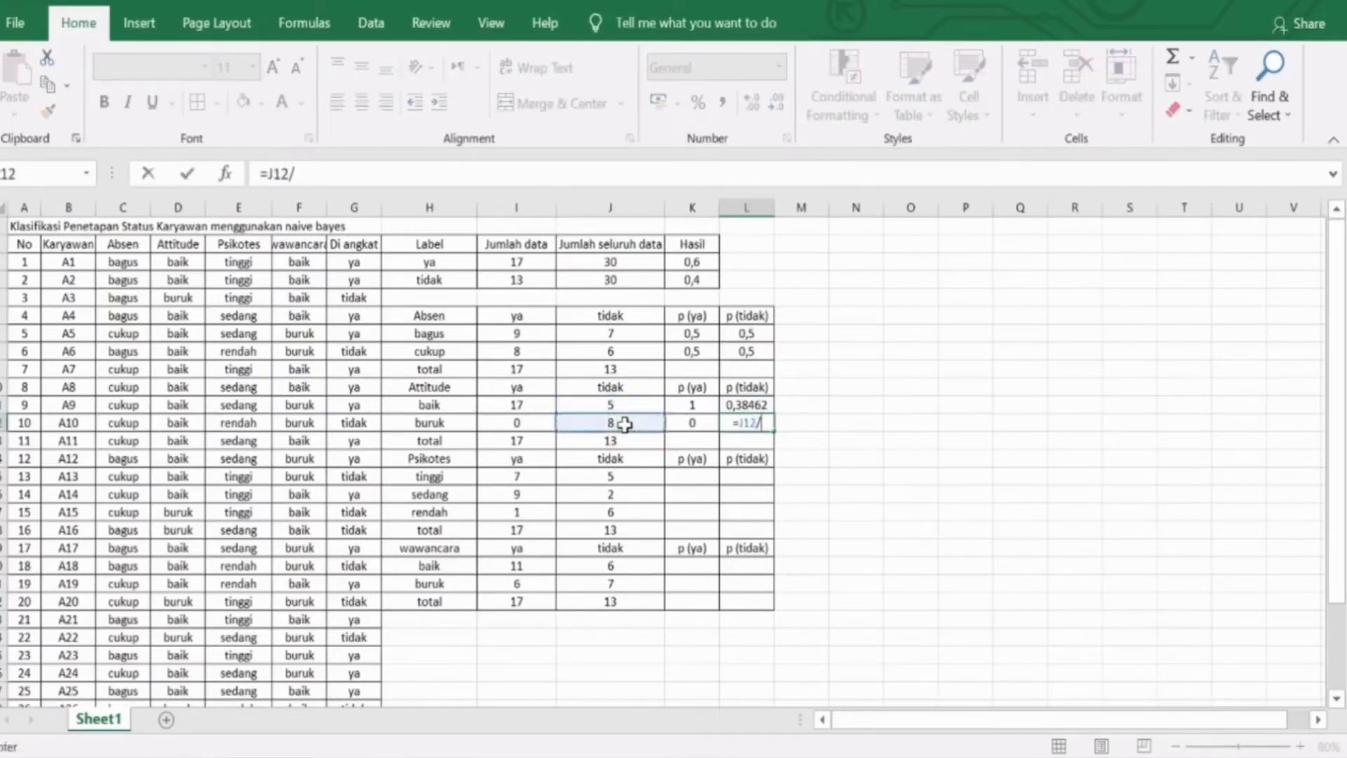
left_click(640, 440)
key("Return")
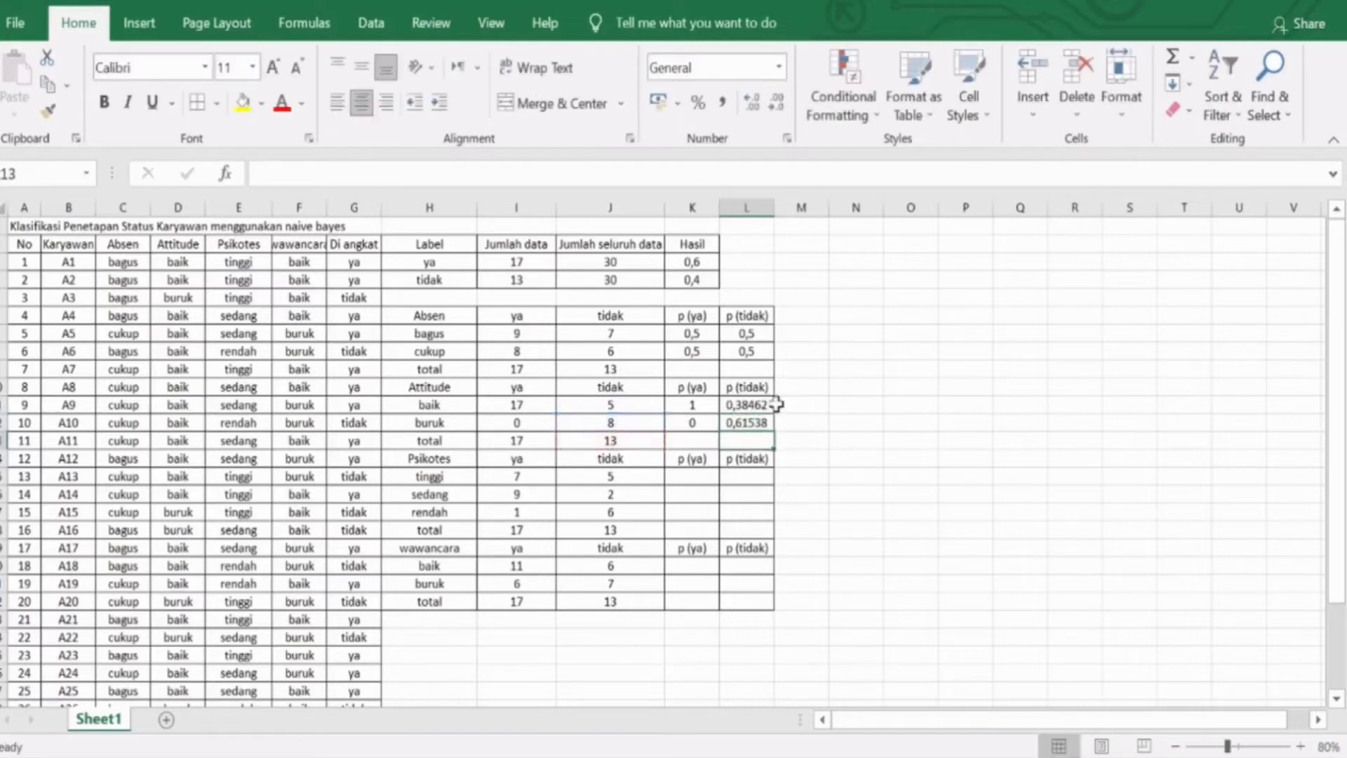
Reduce the Attitude p (tidak) probabilities in L11:L12 to one decimal place.
left_click_drag(762, 404, 765, 422)
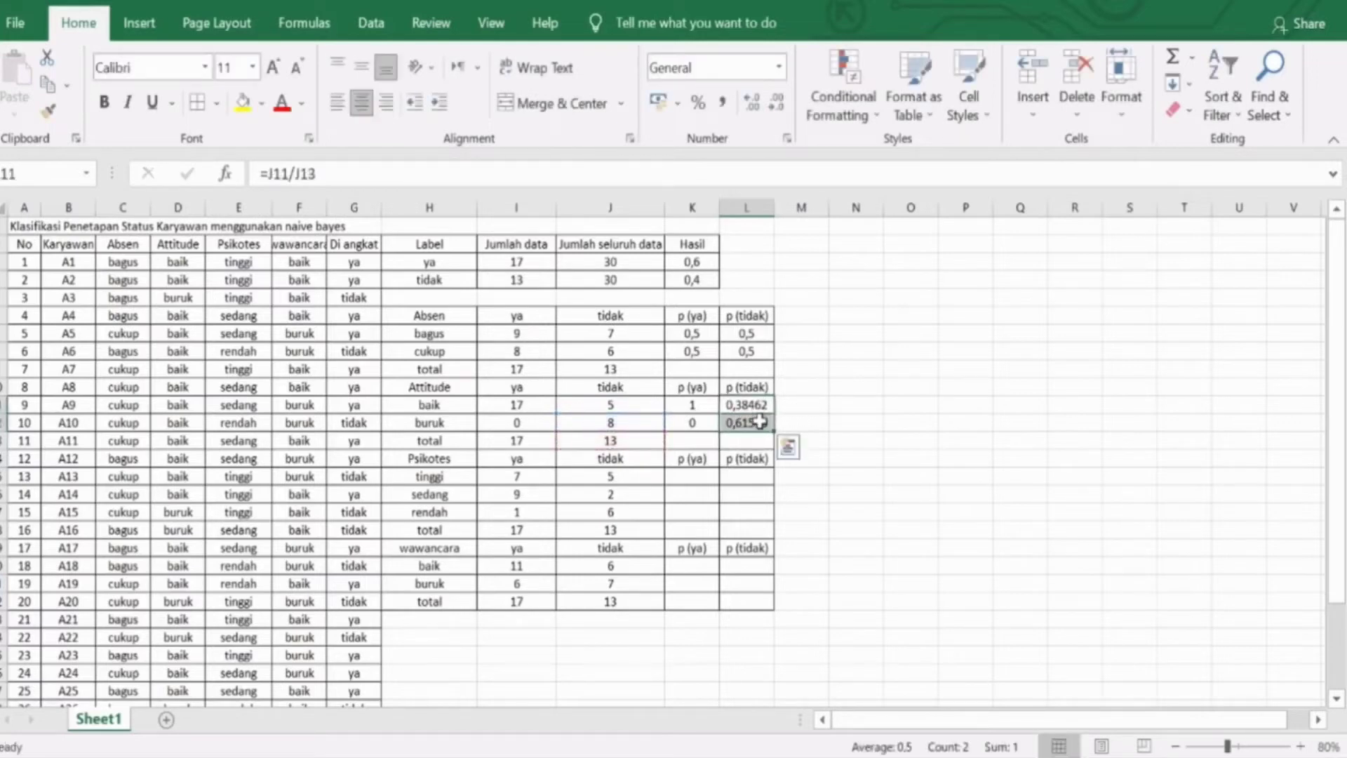
left_click(772, 107)
left_click(772, 107)
left_click(773, 107)
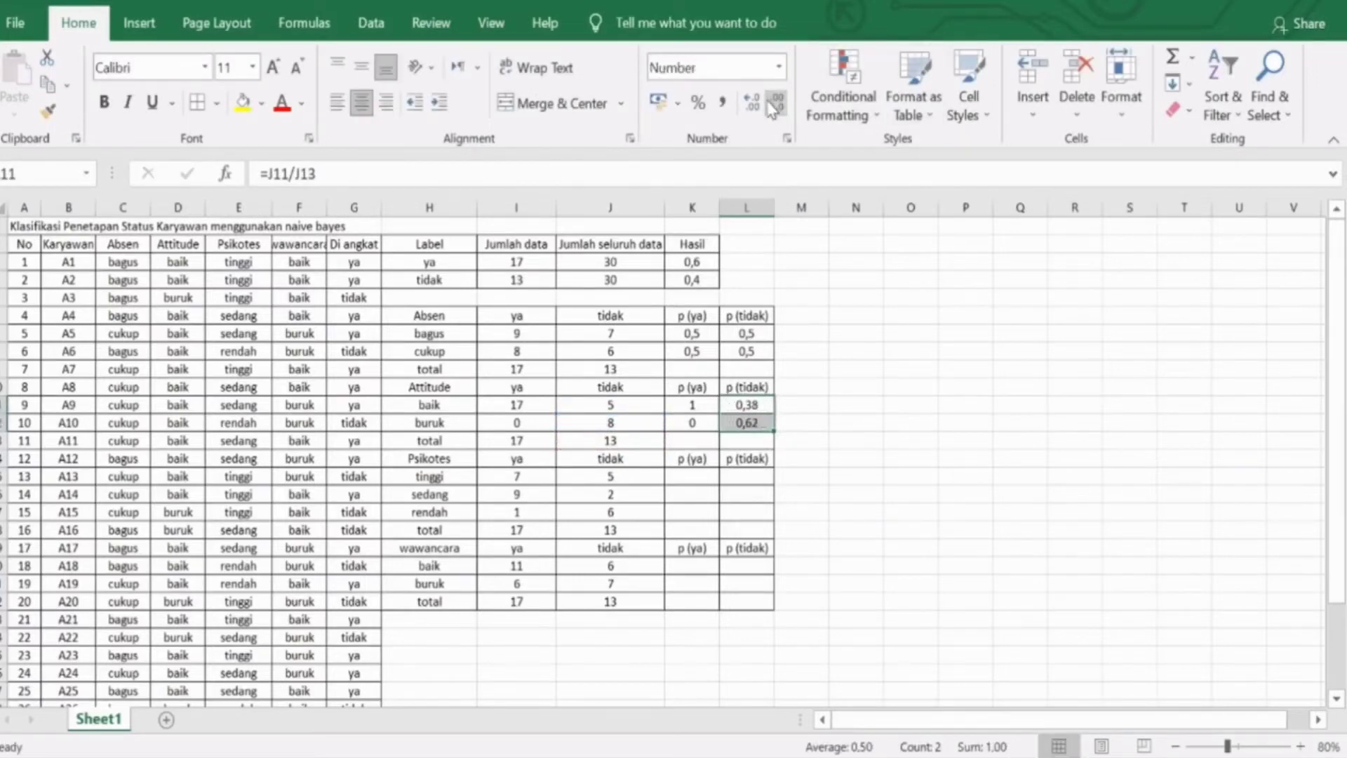
left_click(772, 108)
left_click(860, 404)
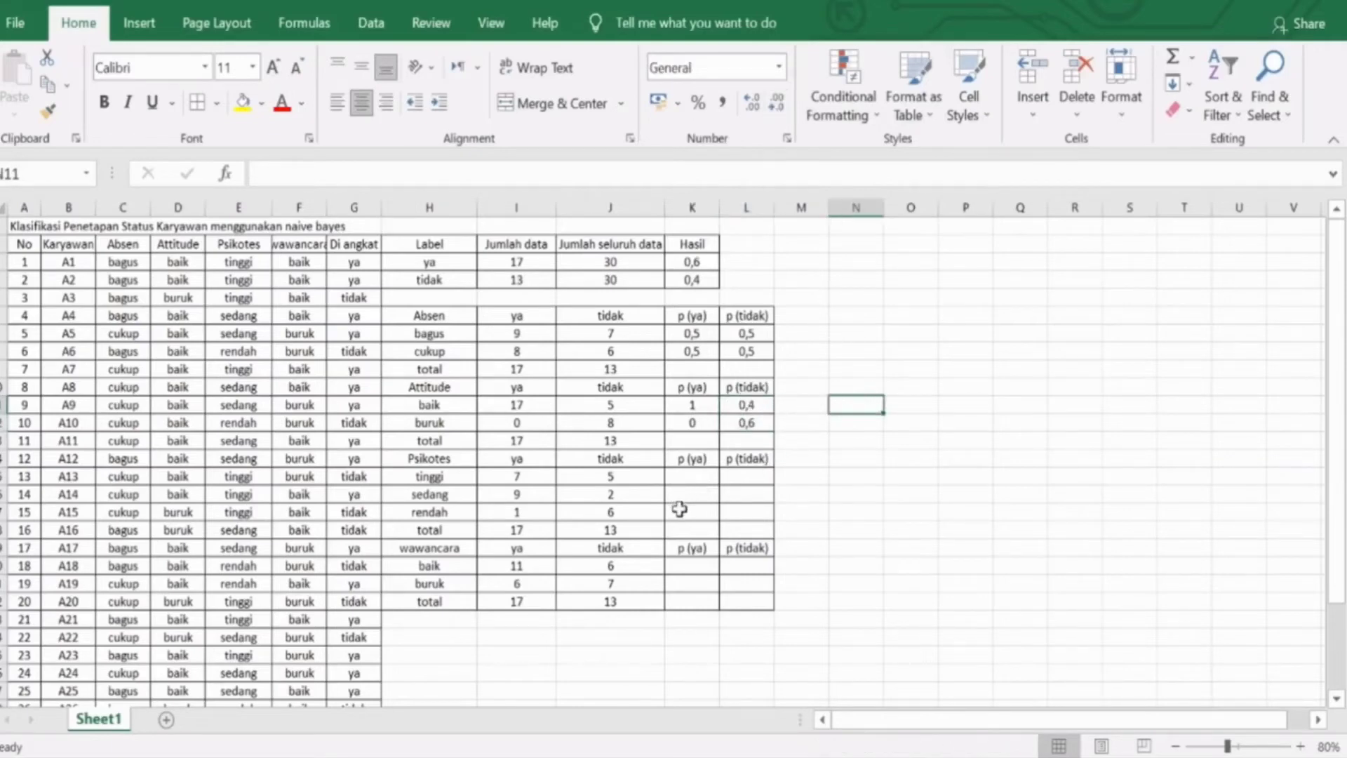
Calculate p (ya) for Psikotes tinggi in K15 with the formula =I15/I18.
left_click(691, 474)
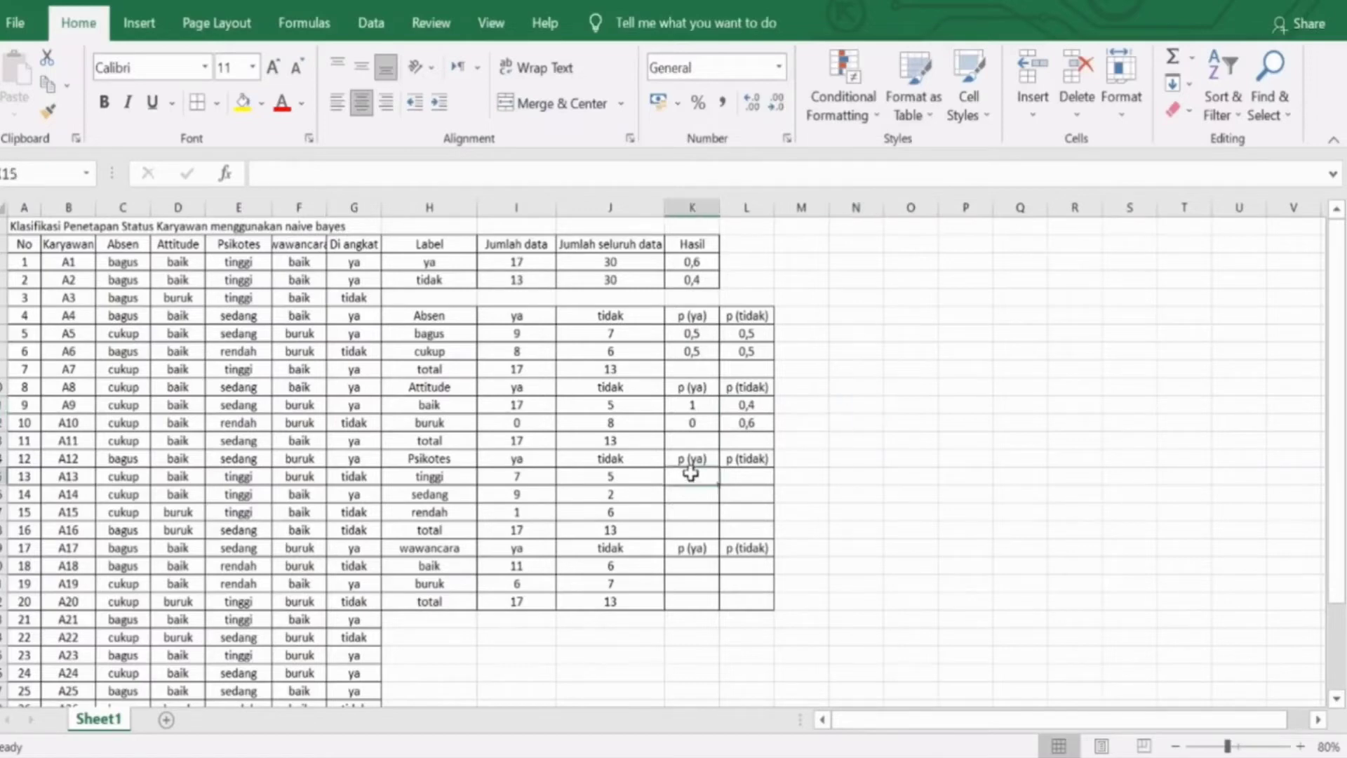
type("=")
left_click(531, 478)
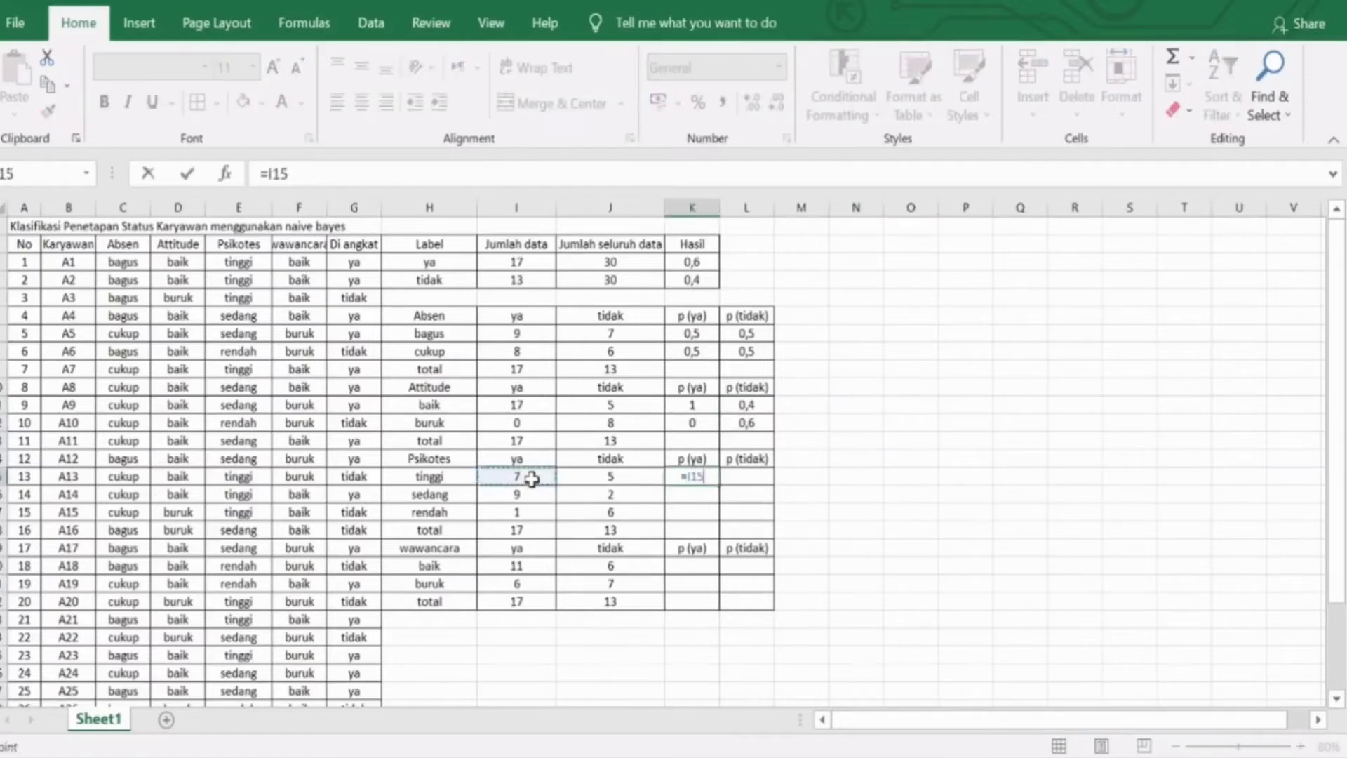
type("/")
left_click(530, 531)
key("Return")
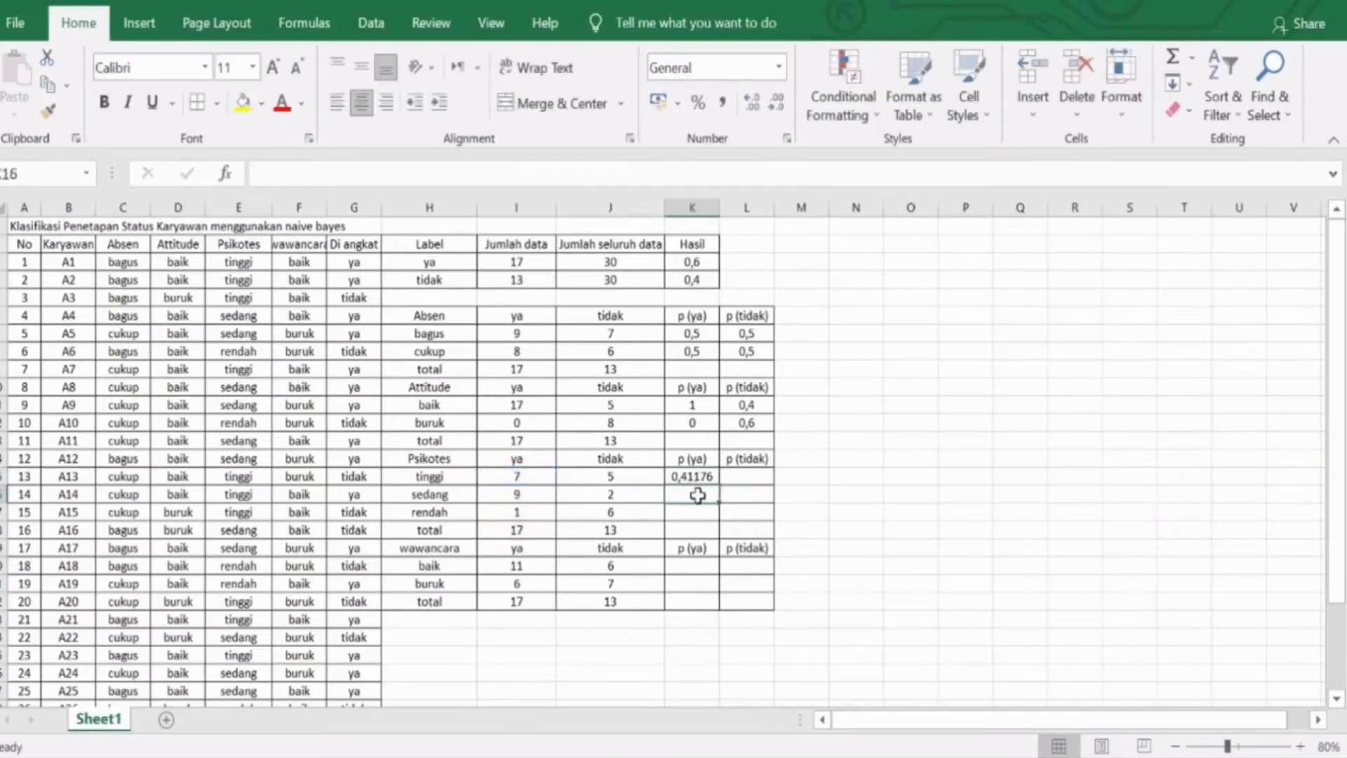
Calculate p (ya) for Psikotes sedang in K16 with the formula =I16/I18.
type("=")
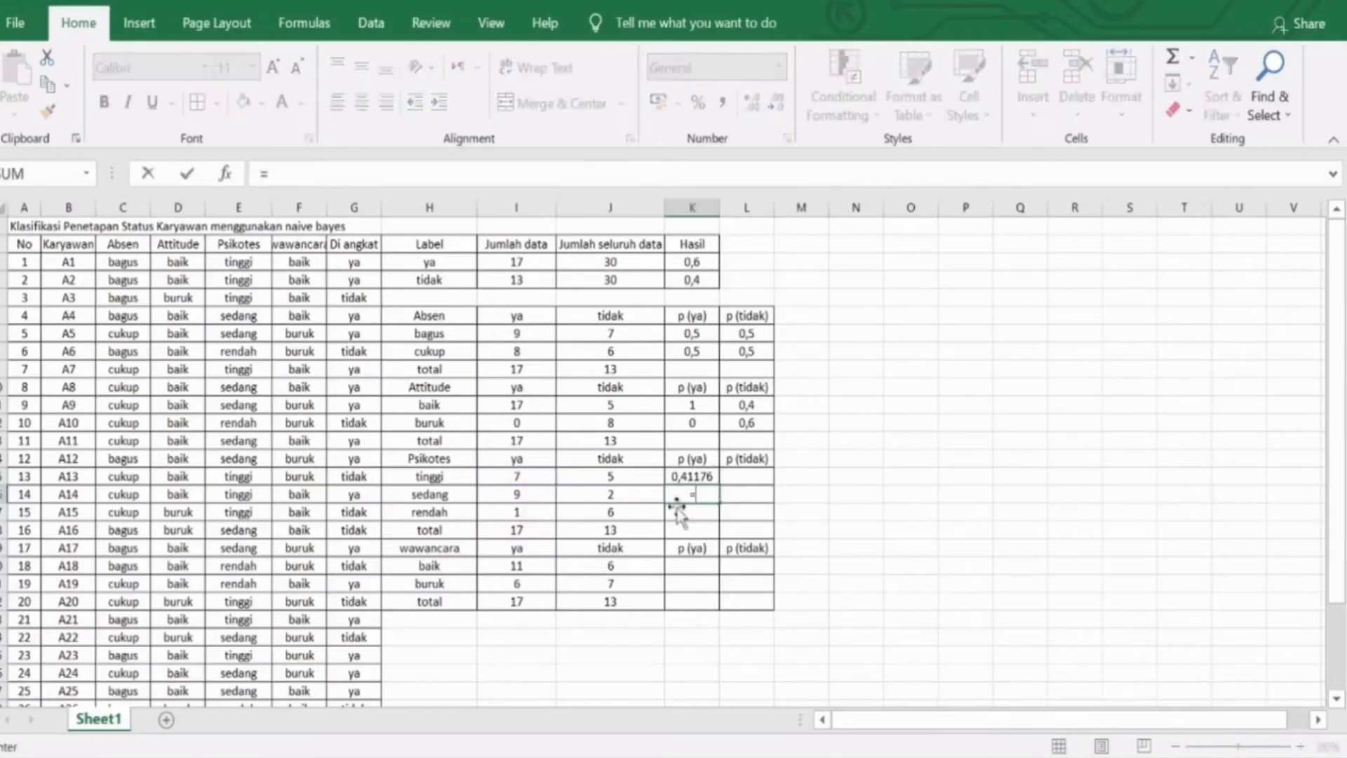
left_click(522, 494)
type("/")
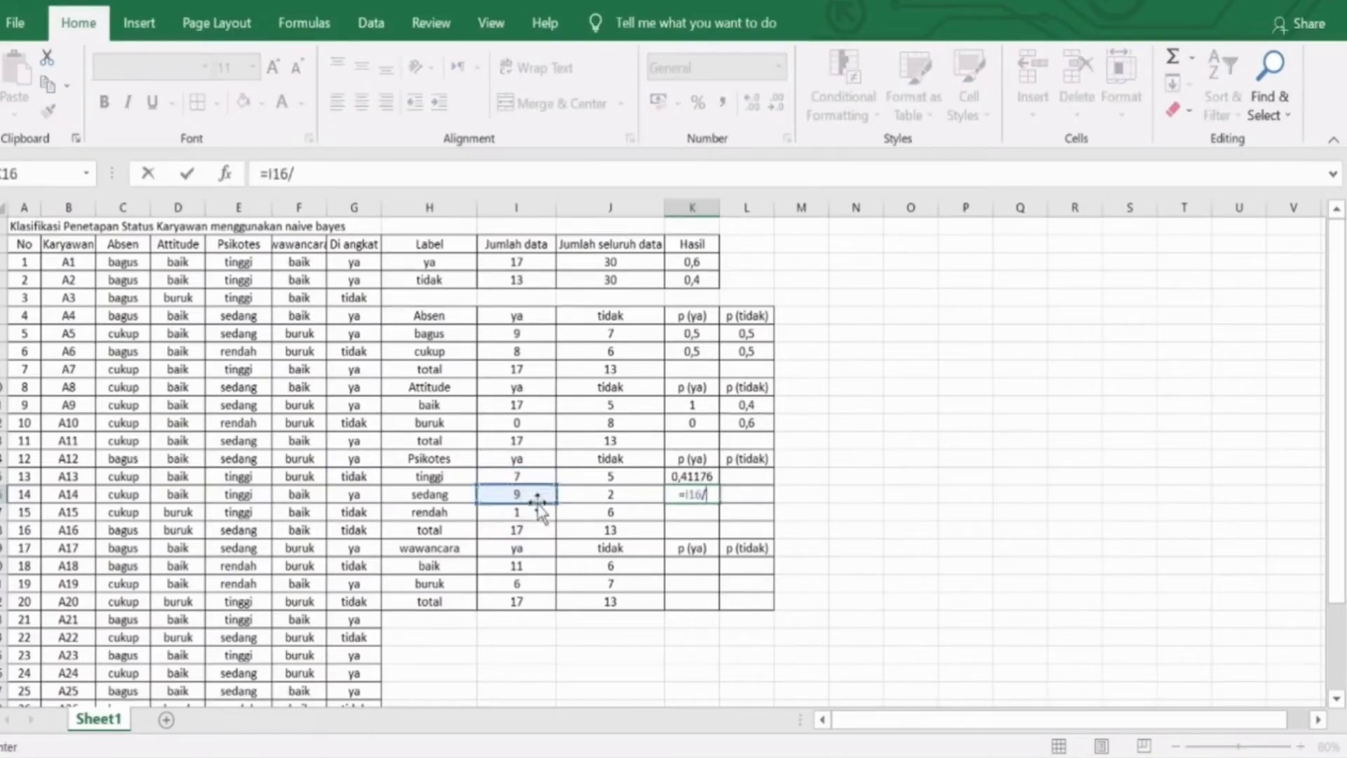
left_click(539, 530)
key("Return")
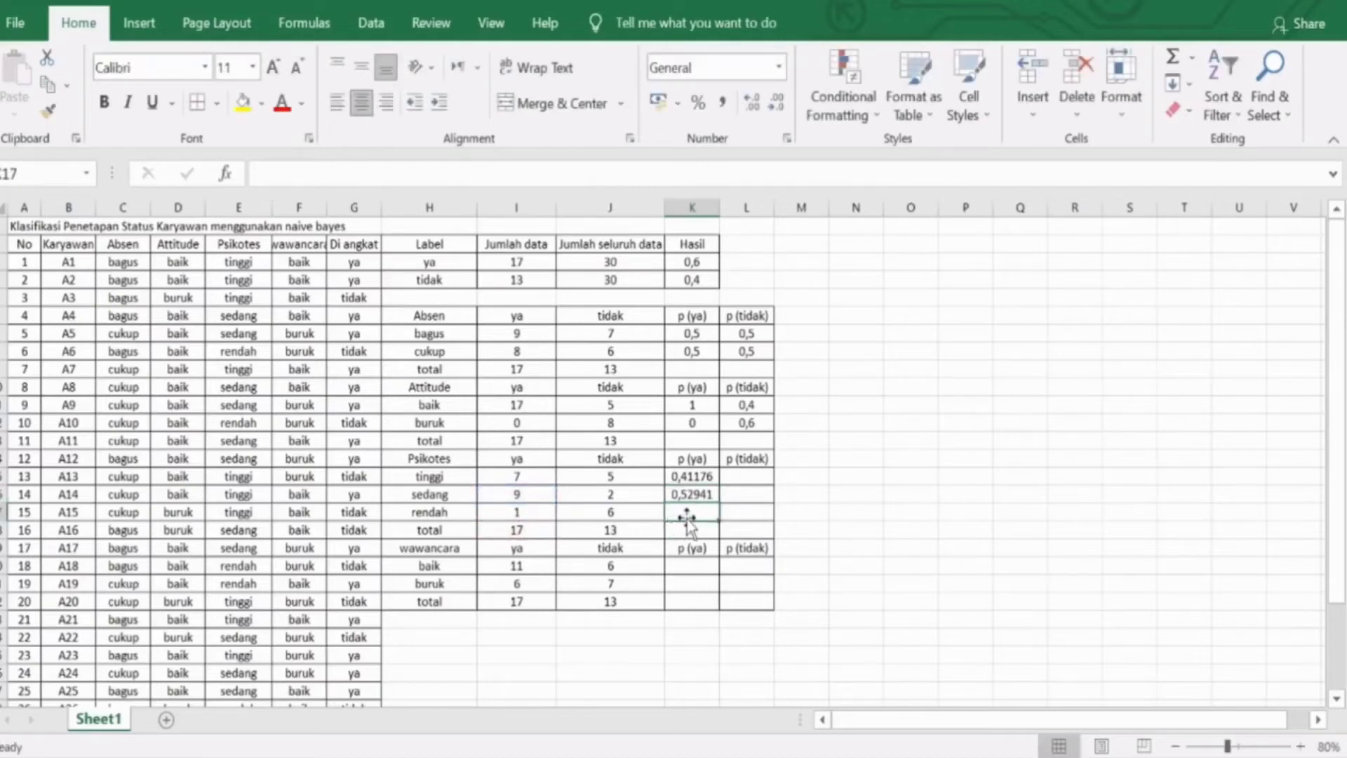
Calculate p (ya) for Psikotes rendah in K17 with the formula =I17/I18.
type("=")
left_click(539, 516)
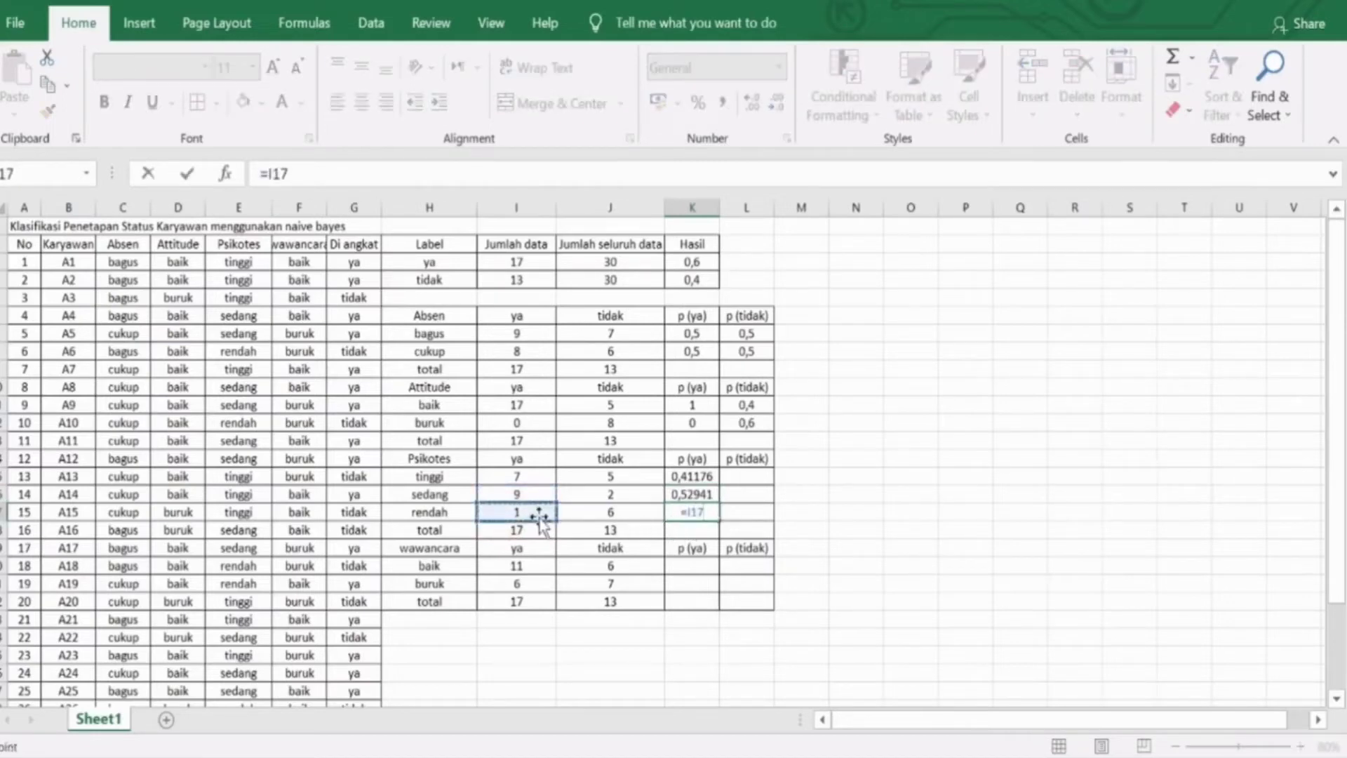
type("/")
left_click(536, 531)
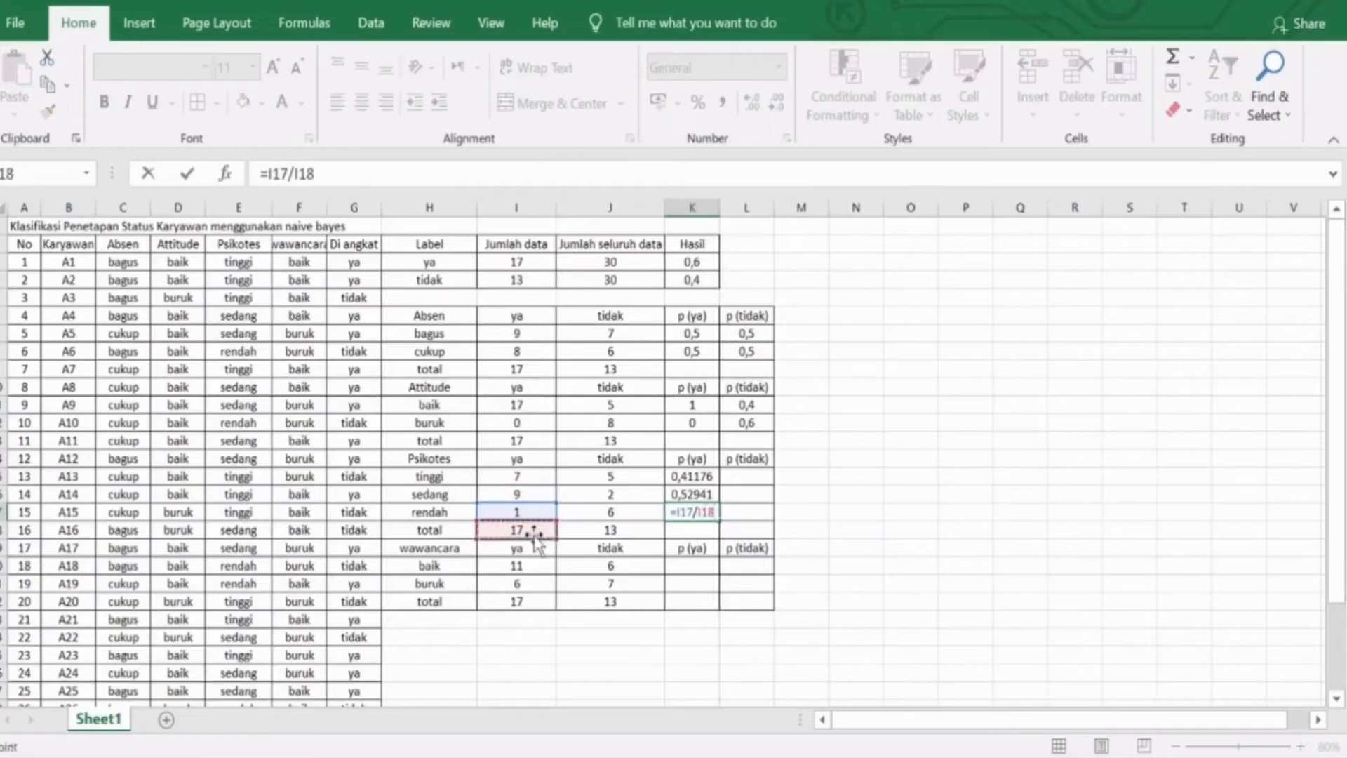
key("Return")
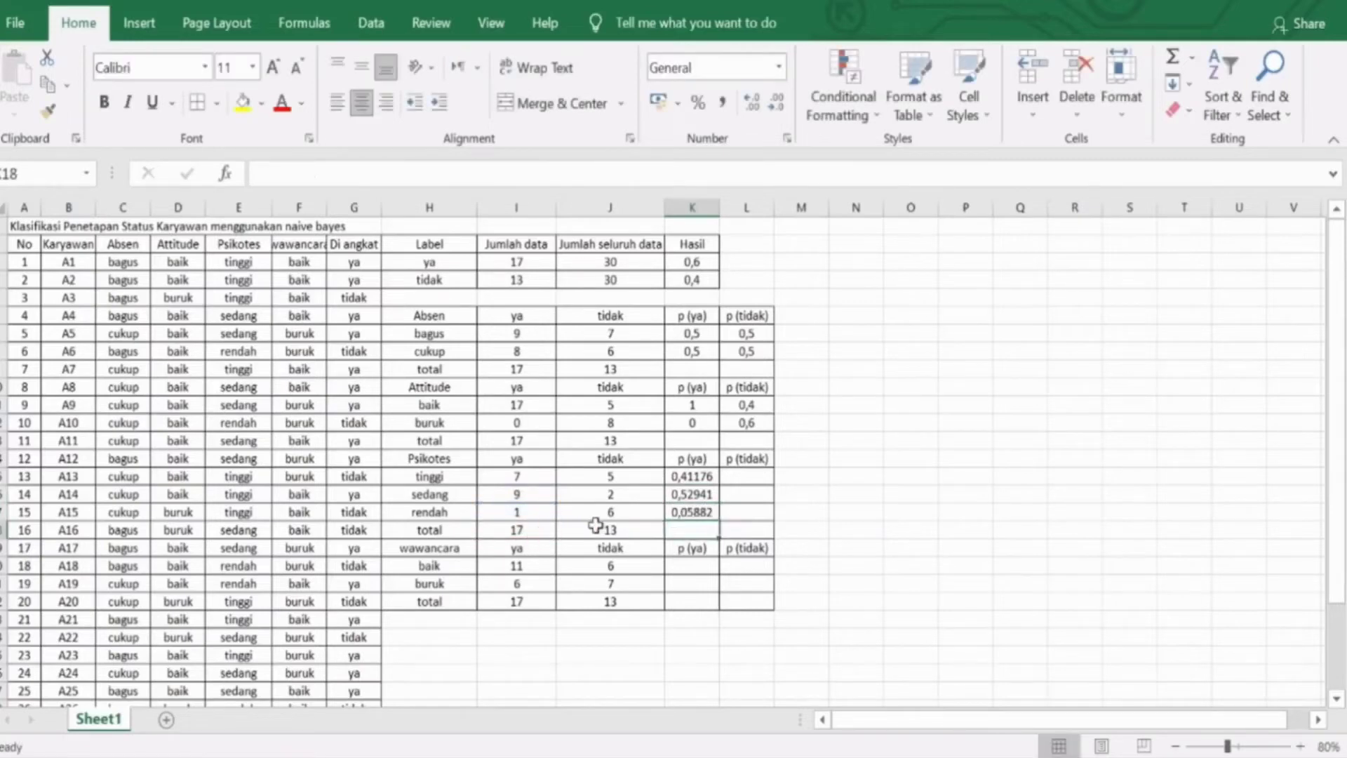
Calculate p (tidak) for Psikotes tinggi in L15 with the formula =J15/J18.
left_click(753, 488)
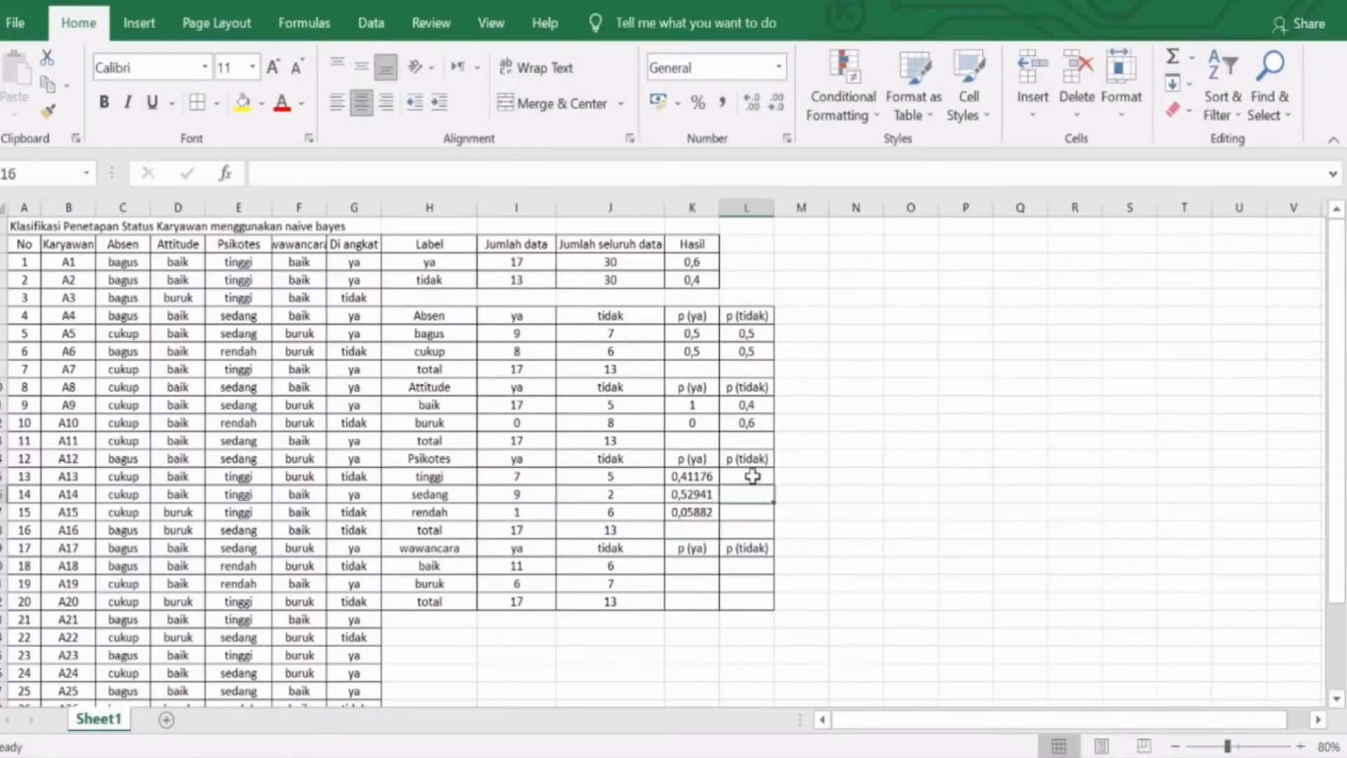
left_click(753, 476)
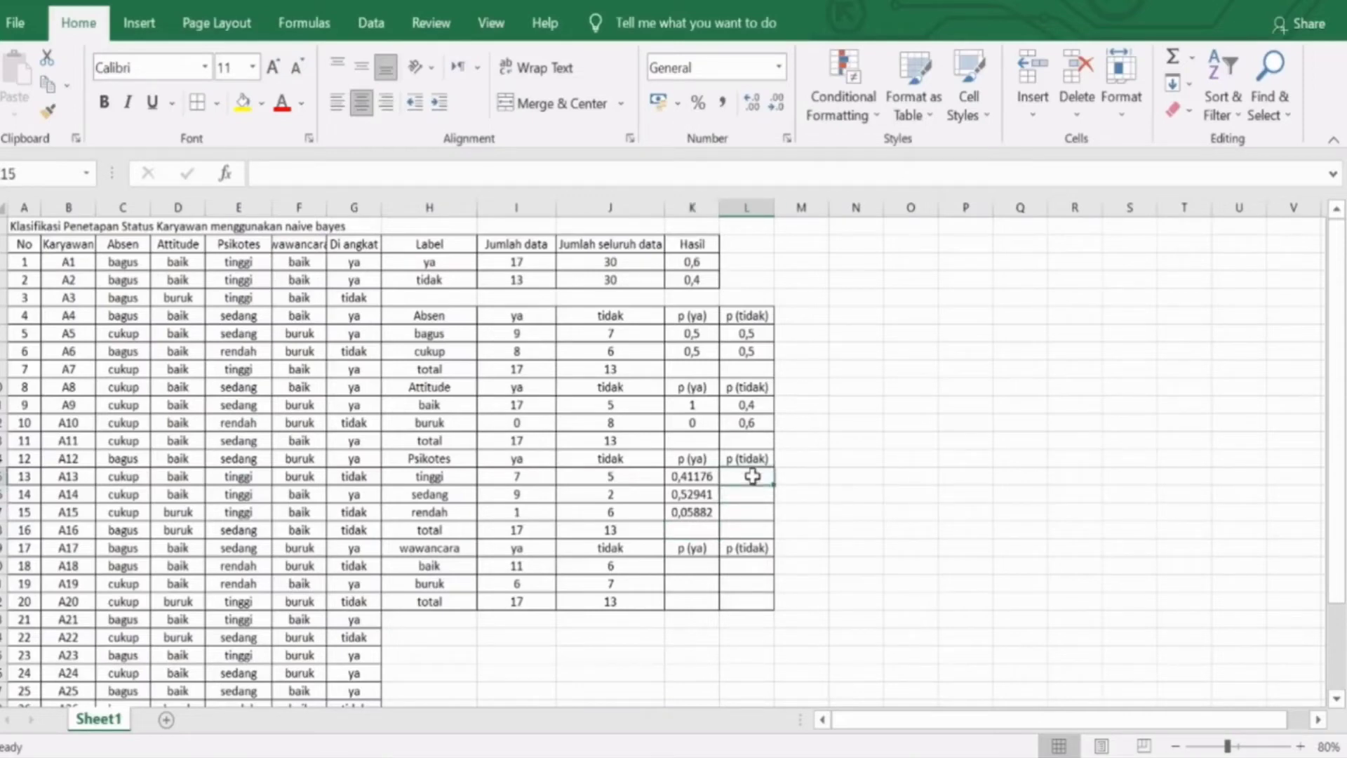
type("=")
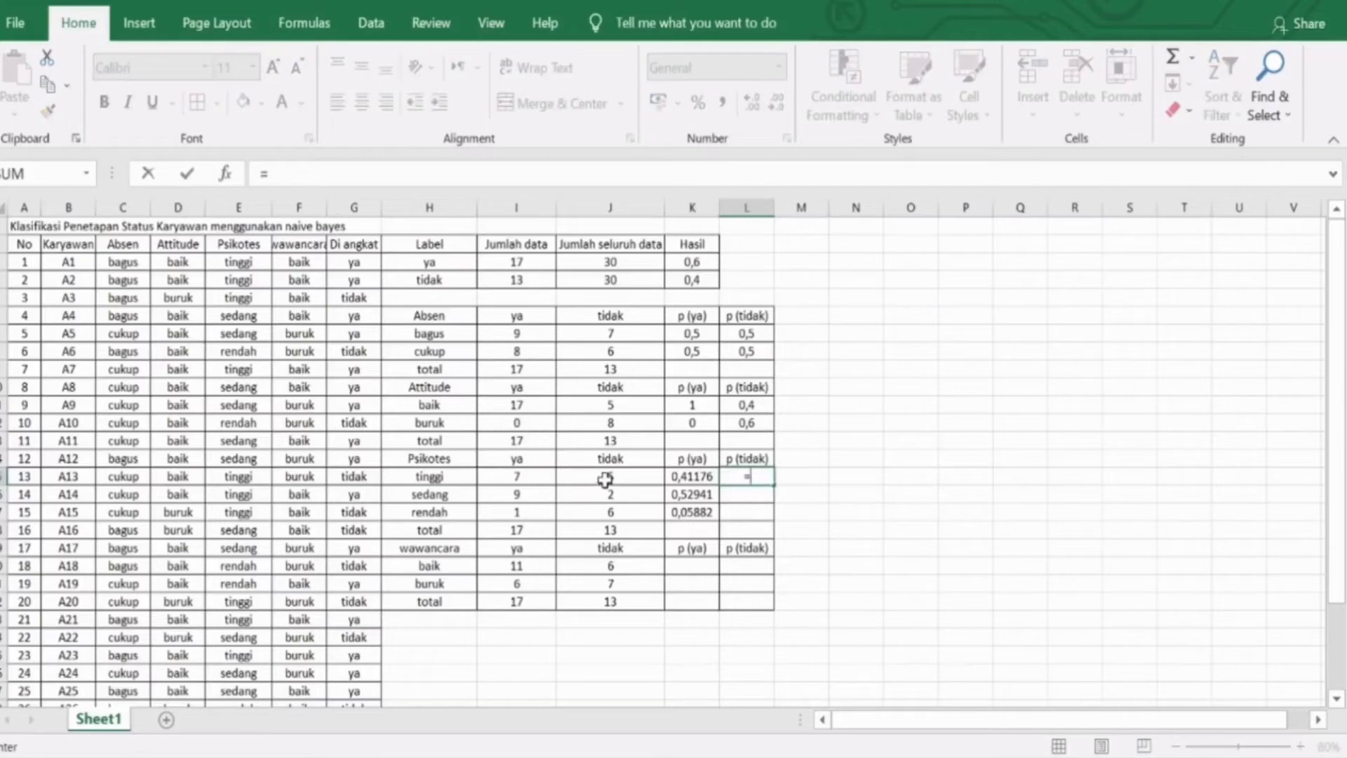
left_click(605, 478)
type("/")
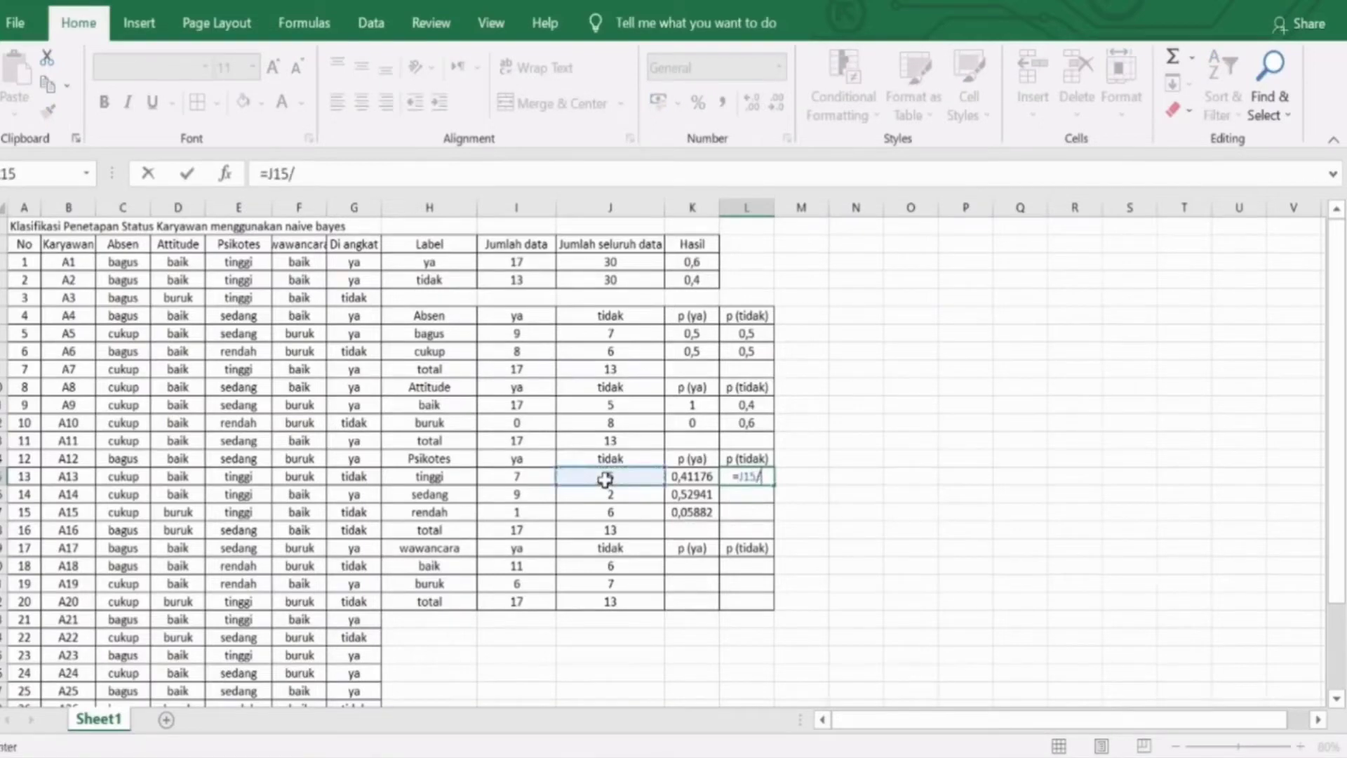
left_click(612, 531)
key("Return")
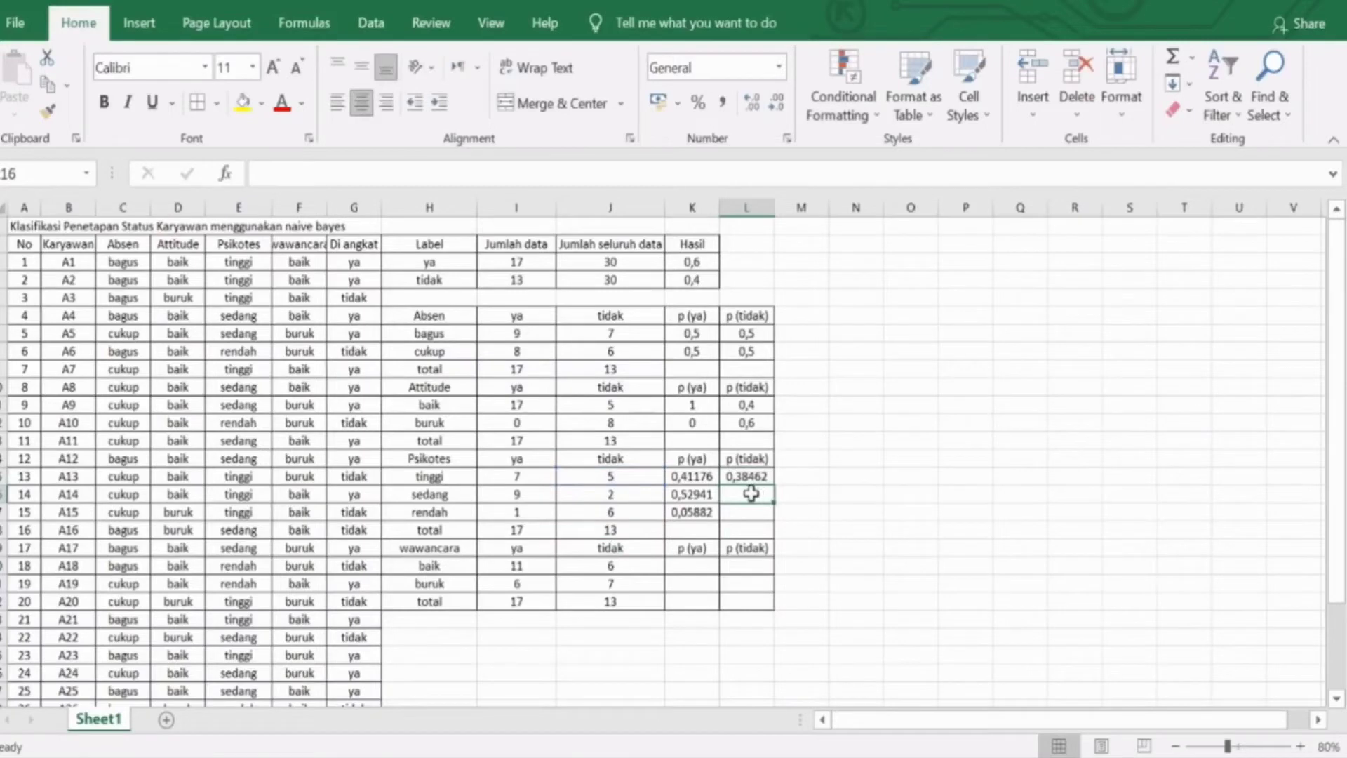
Calculate p (tidak) for Psikotes sedang in L16 with the formula =J16/J18.
type("=")
left_click(635, 494)
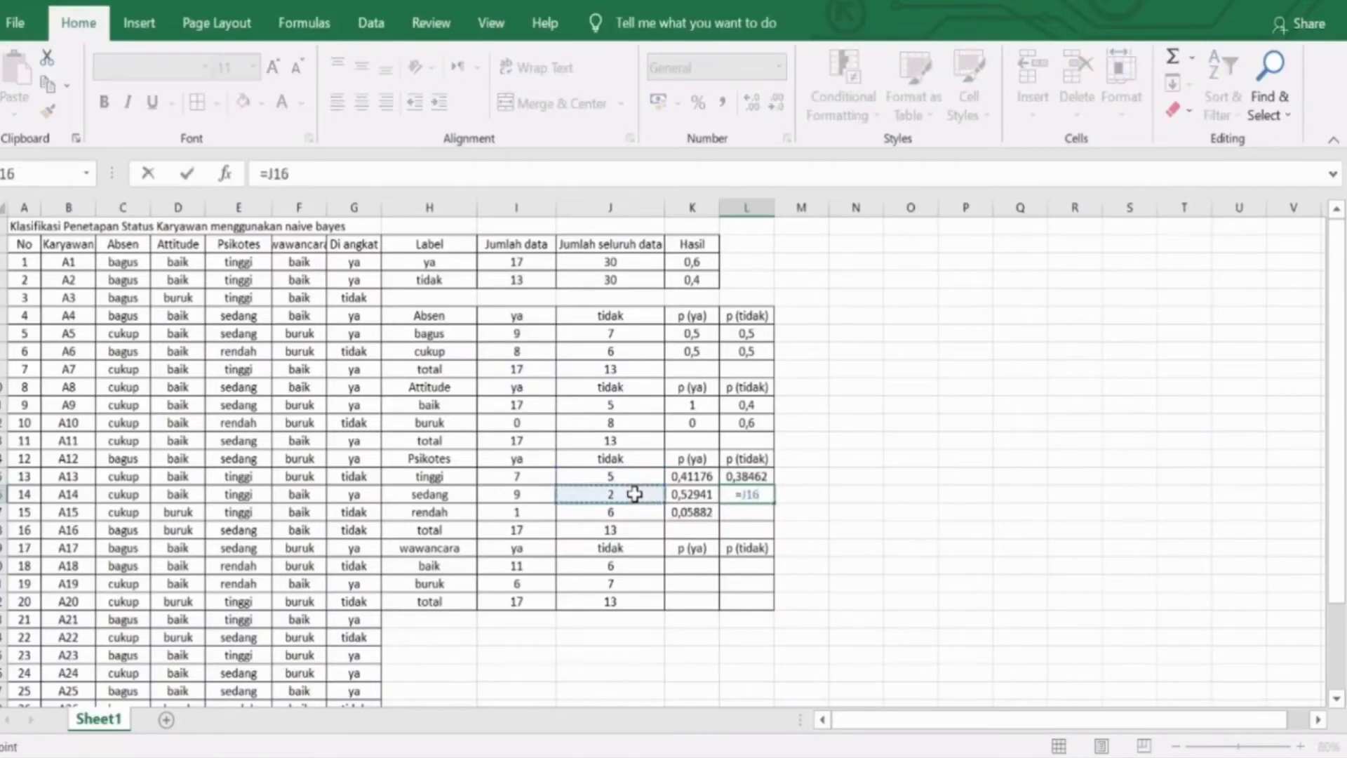
type("/")
left_click(636, 530)
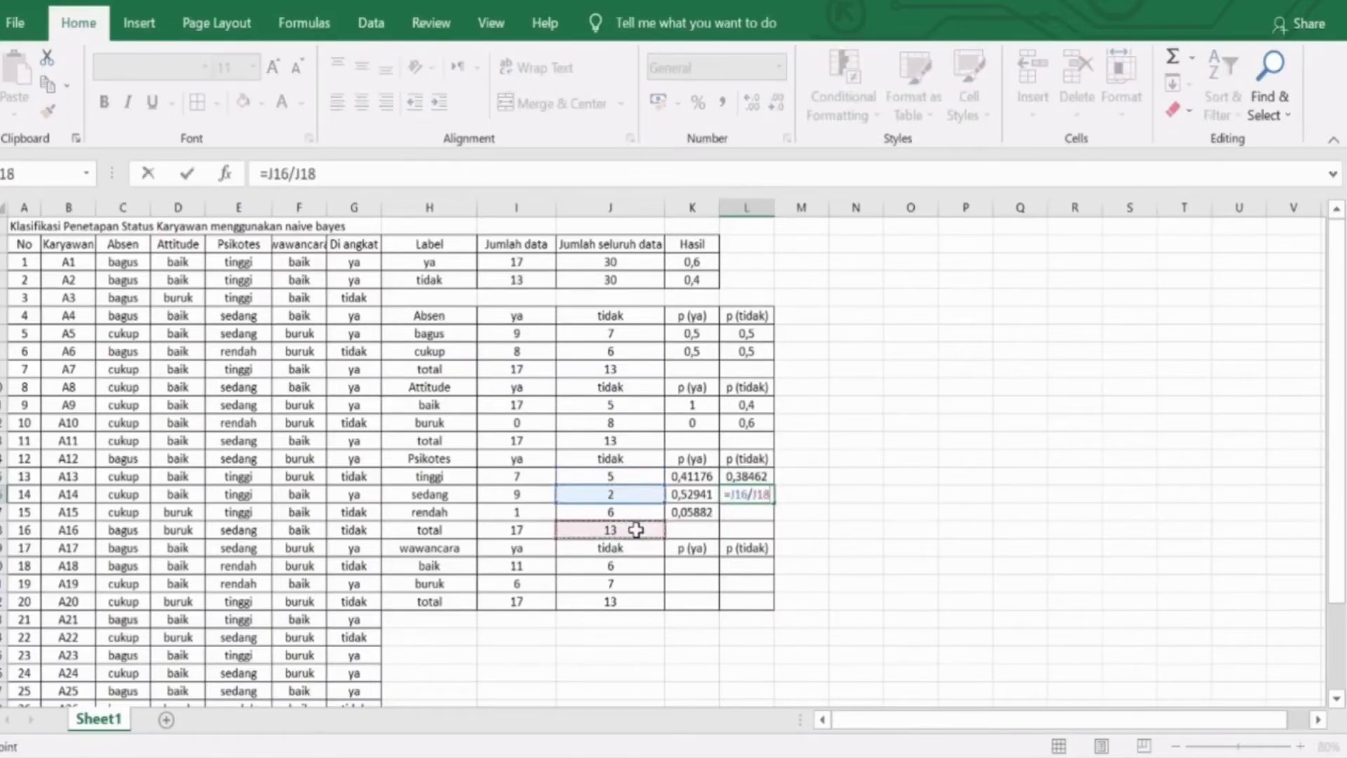
key("Return")
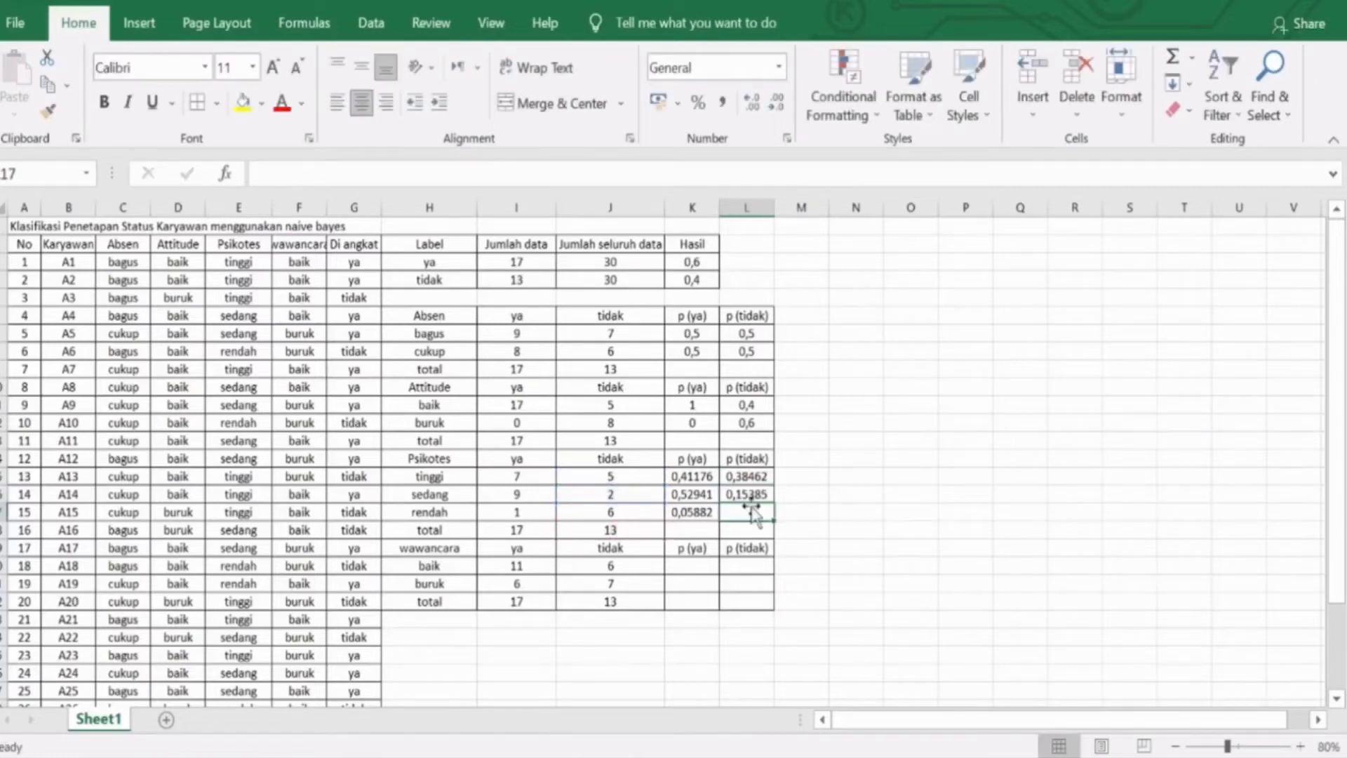
Calculate p (tidak) for Psikotes rendah in L17 with the formula =J17/J18.
type("=")
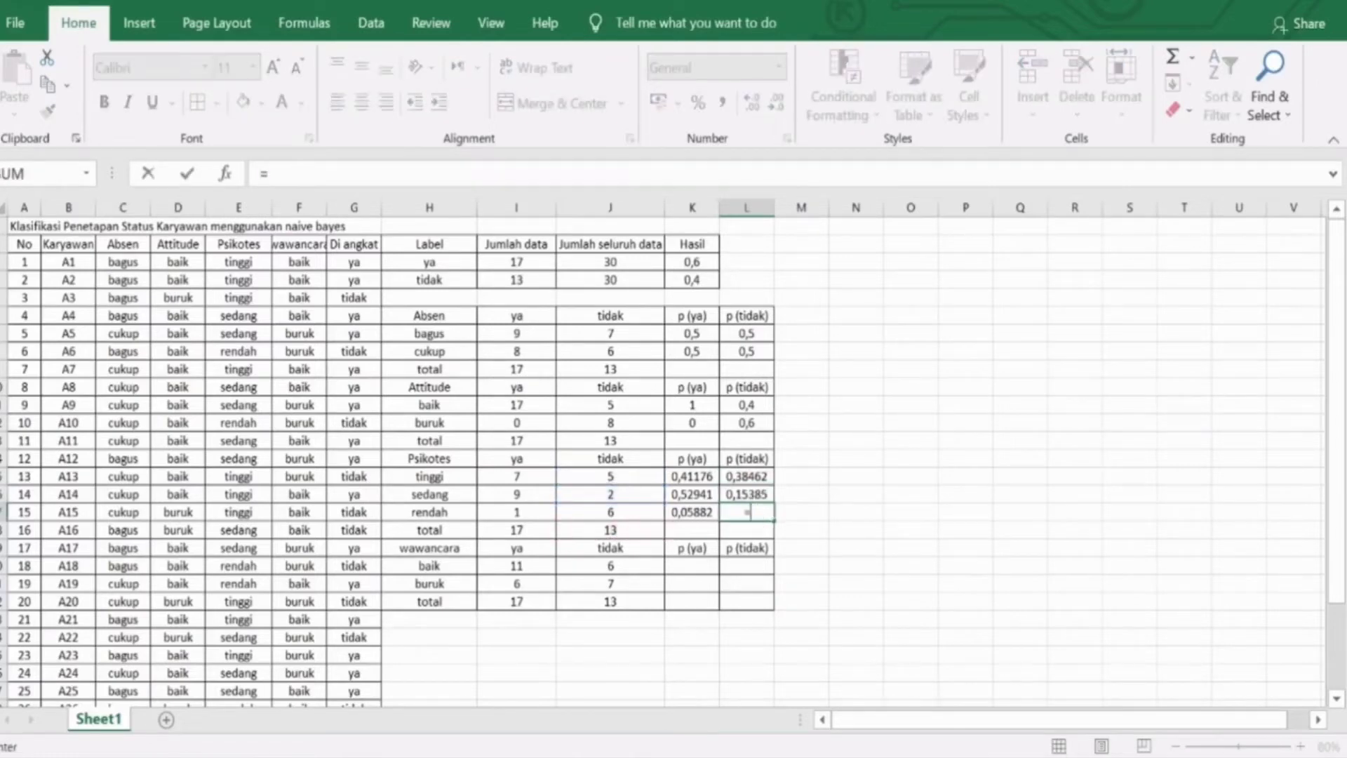
left_click(645, 514)
type("/")
left_click(638, 530)
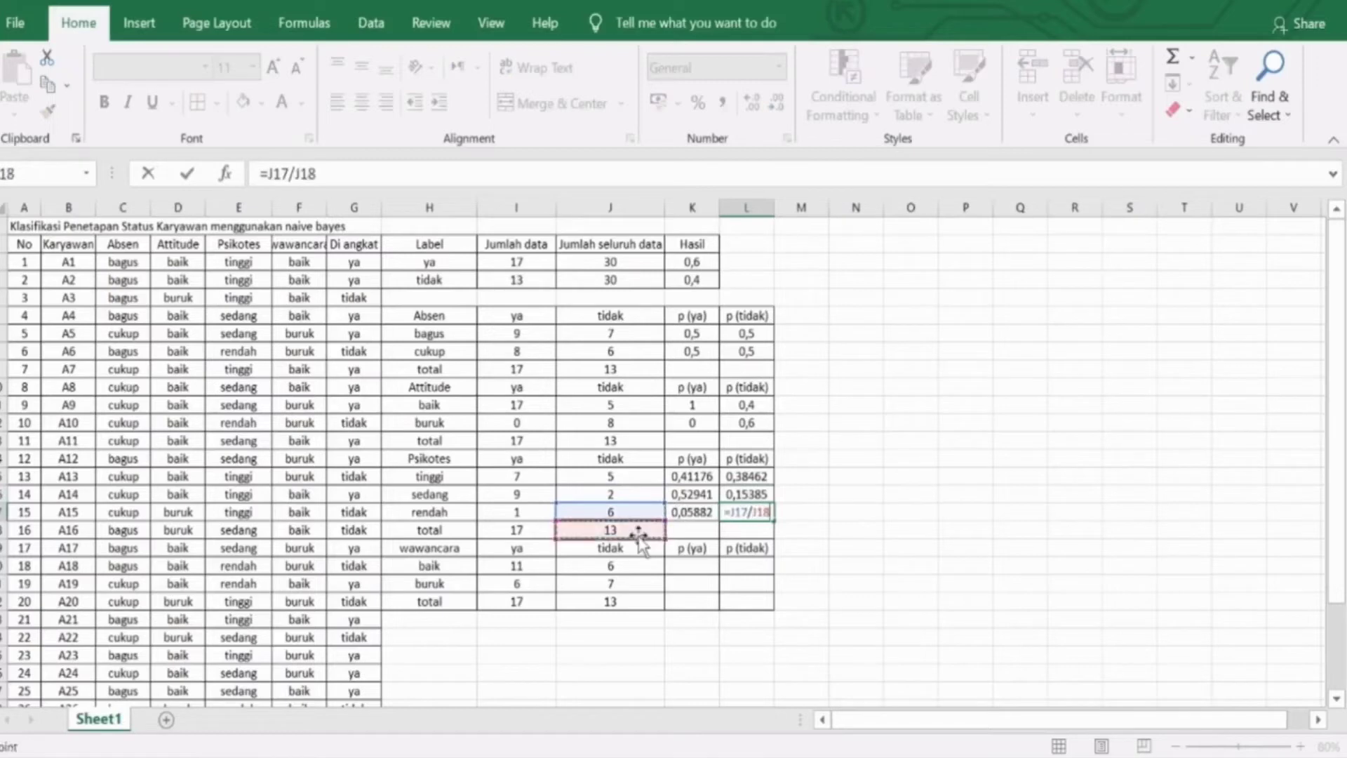
key("Return")
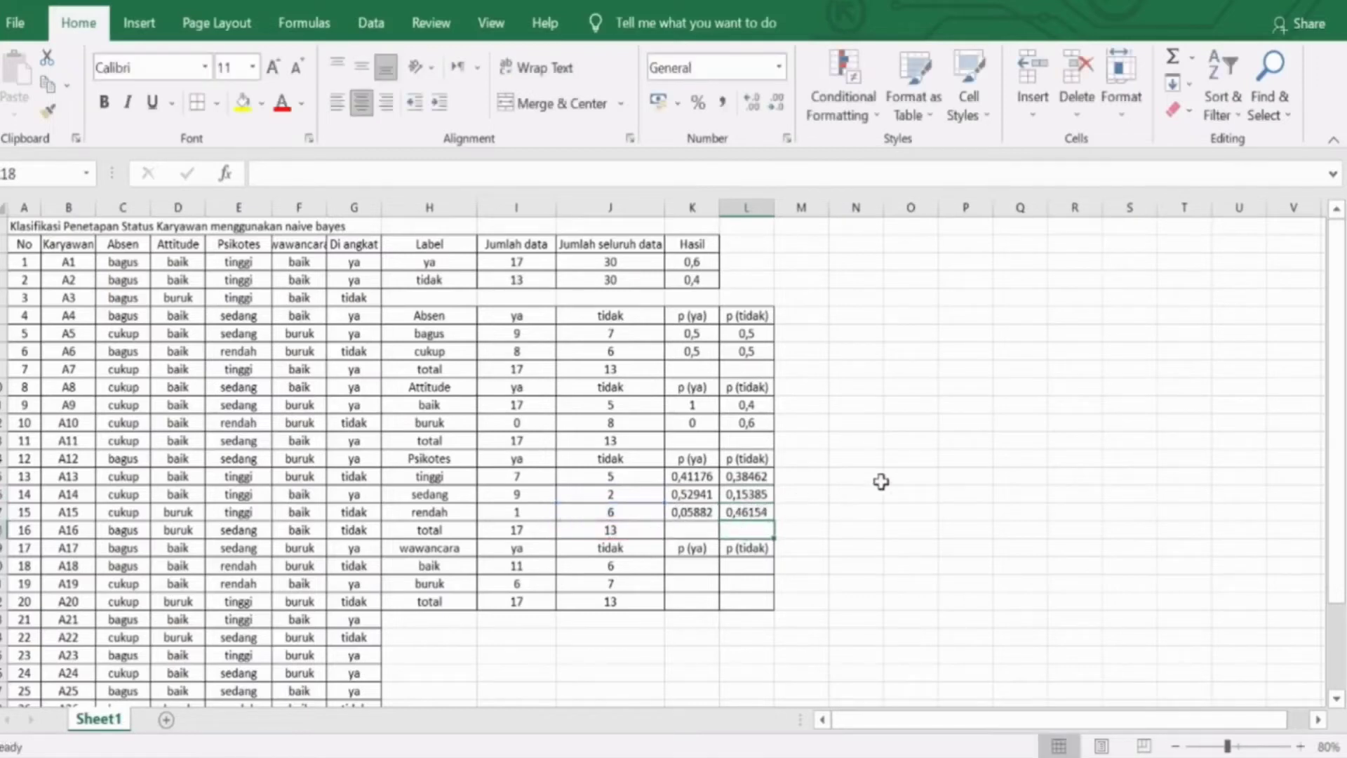
Format the Psikotes probabilities in K15:L17 to one decimal place.
left_click_drag(692, 512, 747, 476)
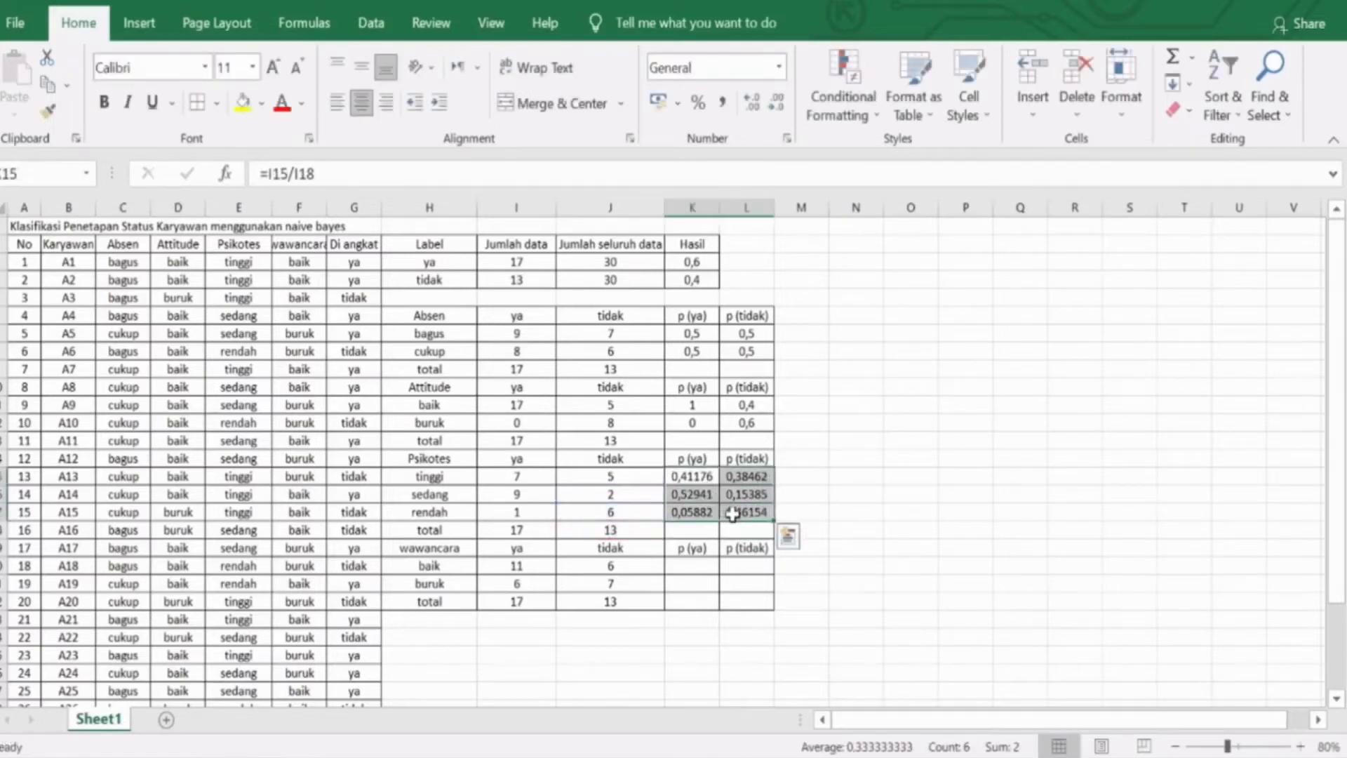
left_click(777, 104)
left_click(777, 103)
left_click(777, 103)
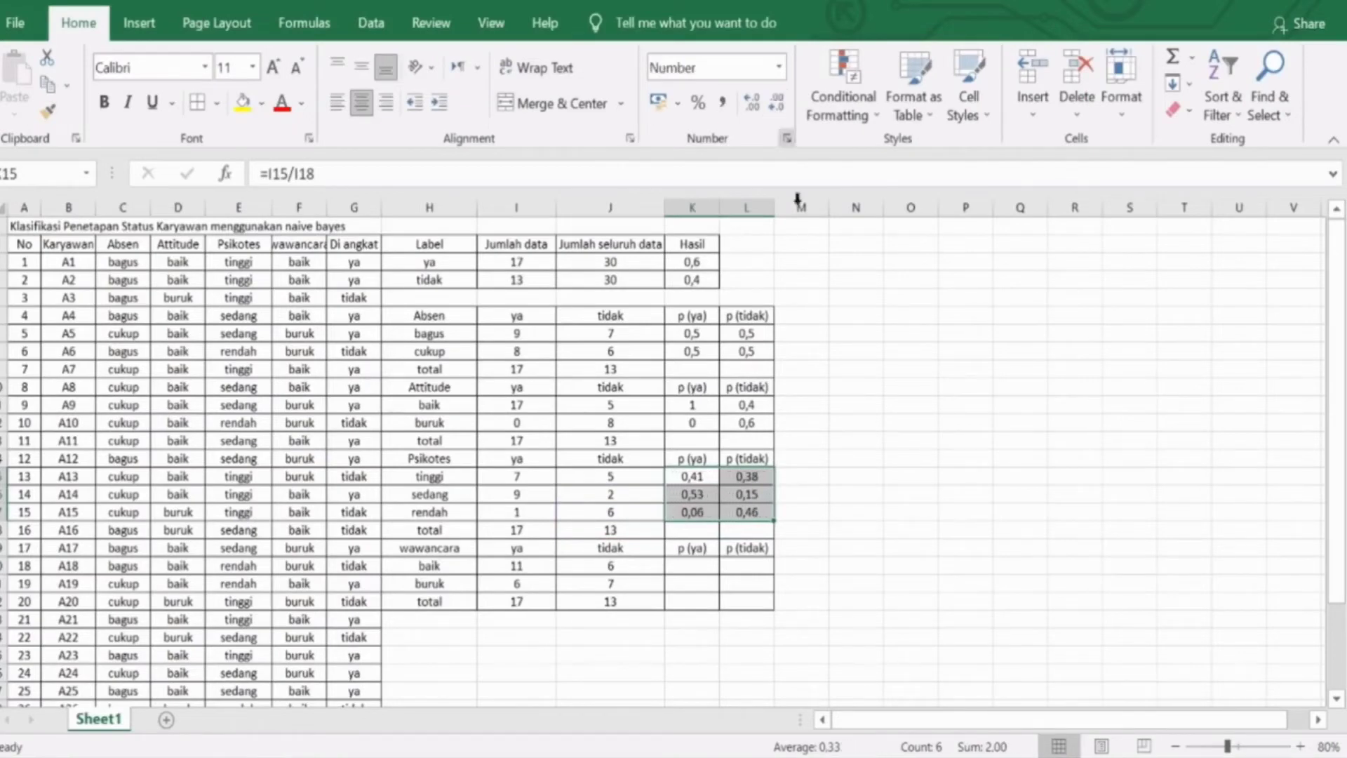
left_click(905, 440)
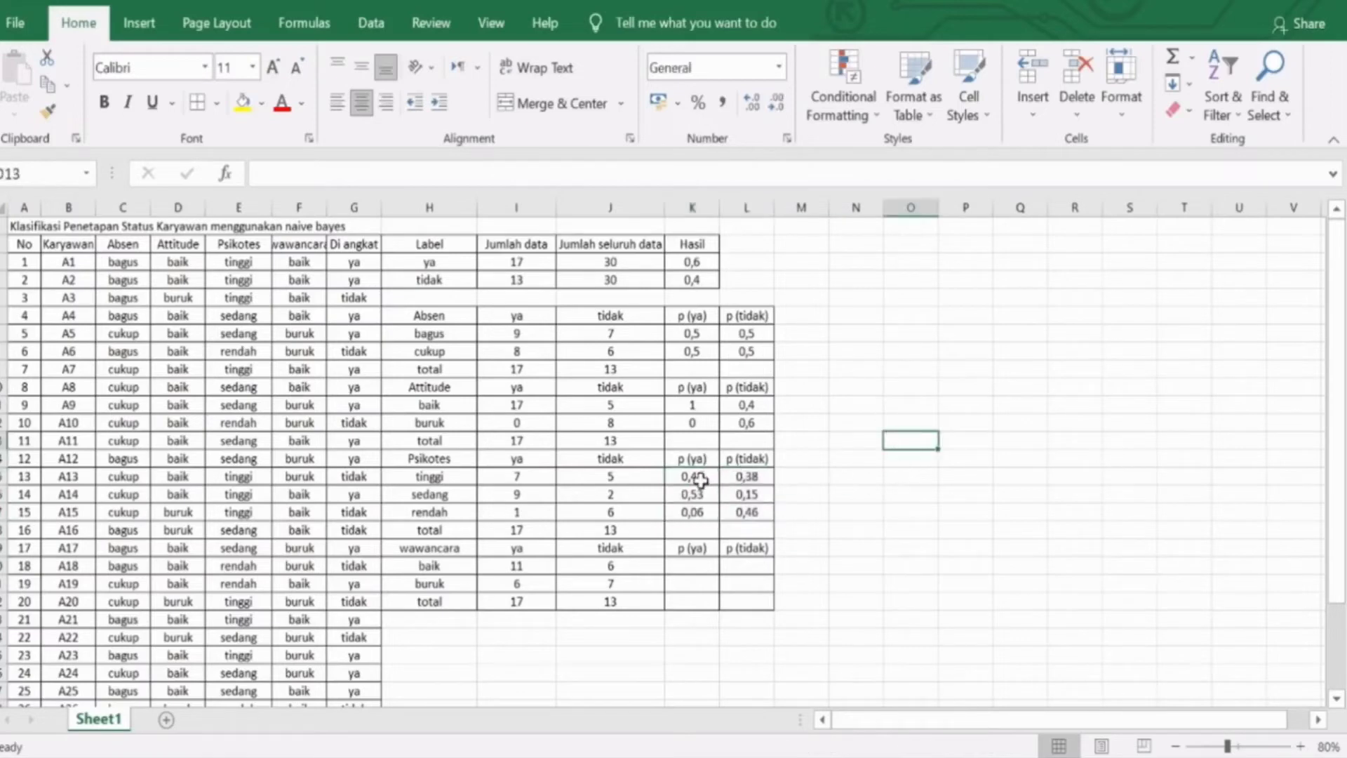
left_click_drag(701, 481, 739, 512)
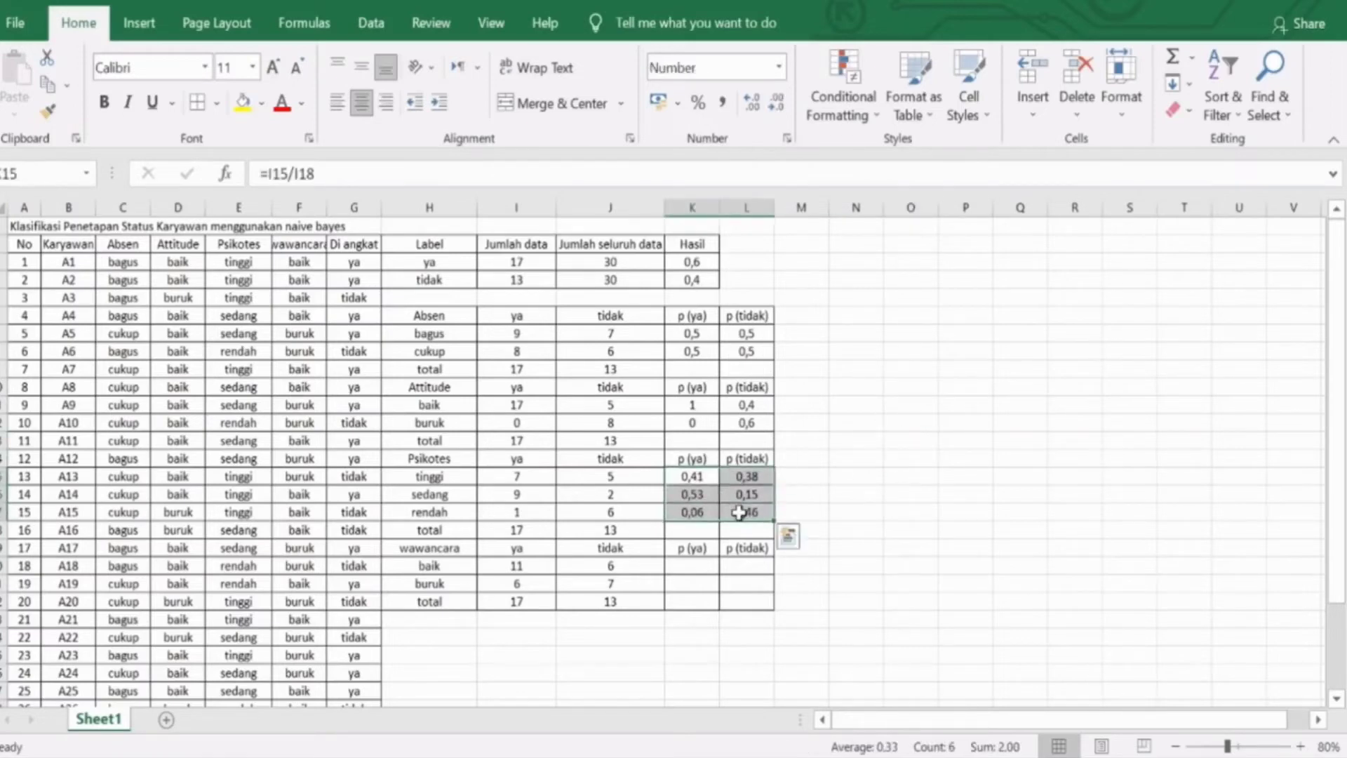
left_click(775, 106)
left_click(912, 456)
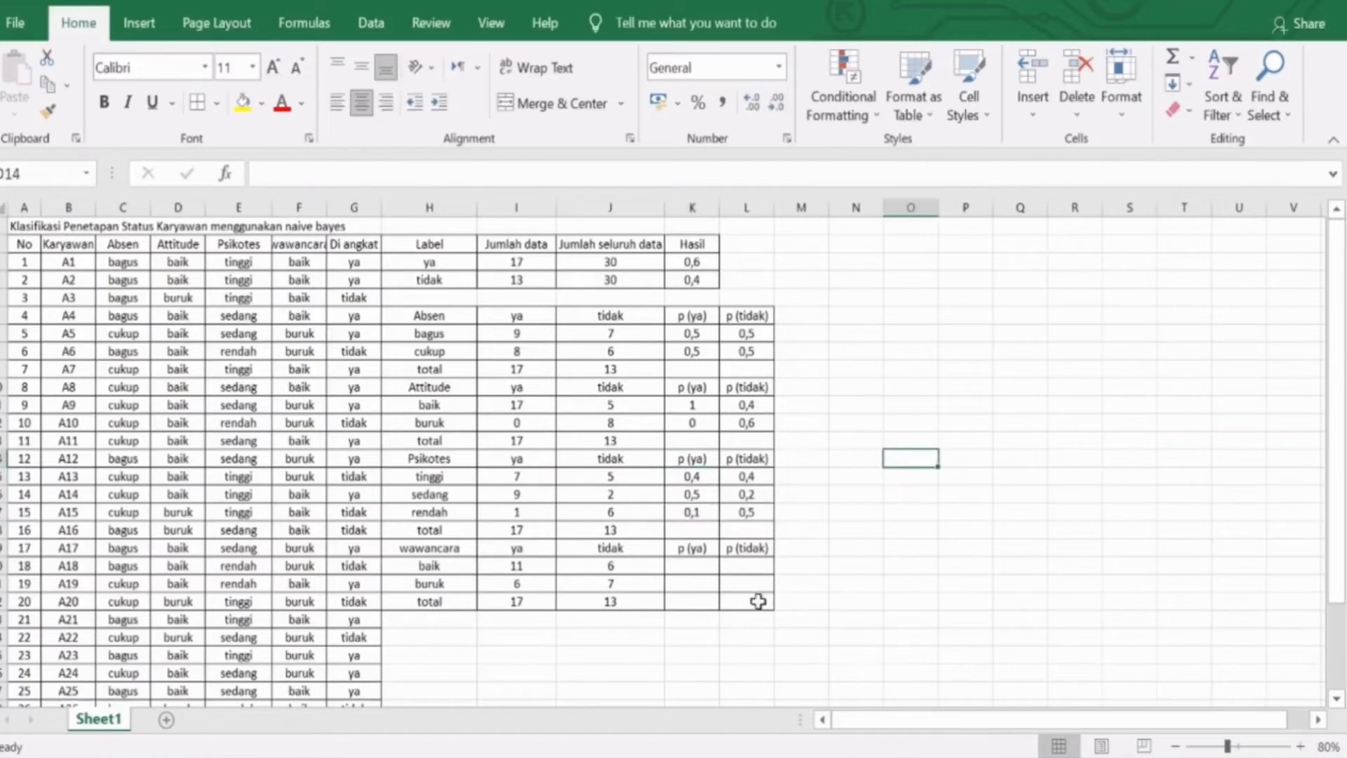
Calculate p (ya) for wawancara baik in K20 with the formula =I20/I22.
left_click(691, 568)
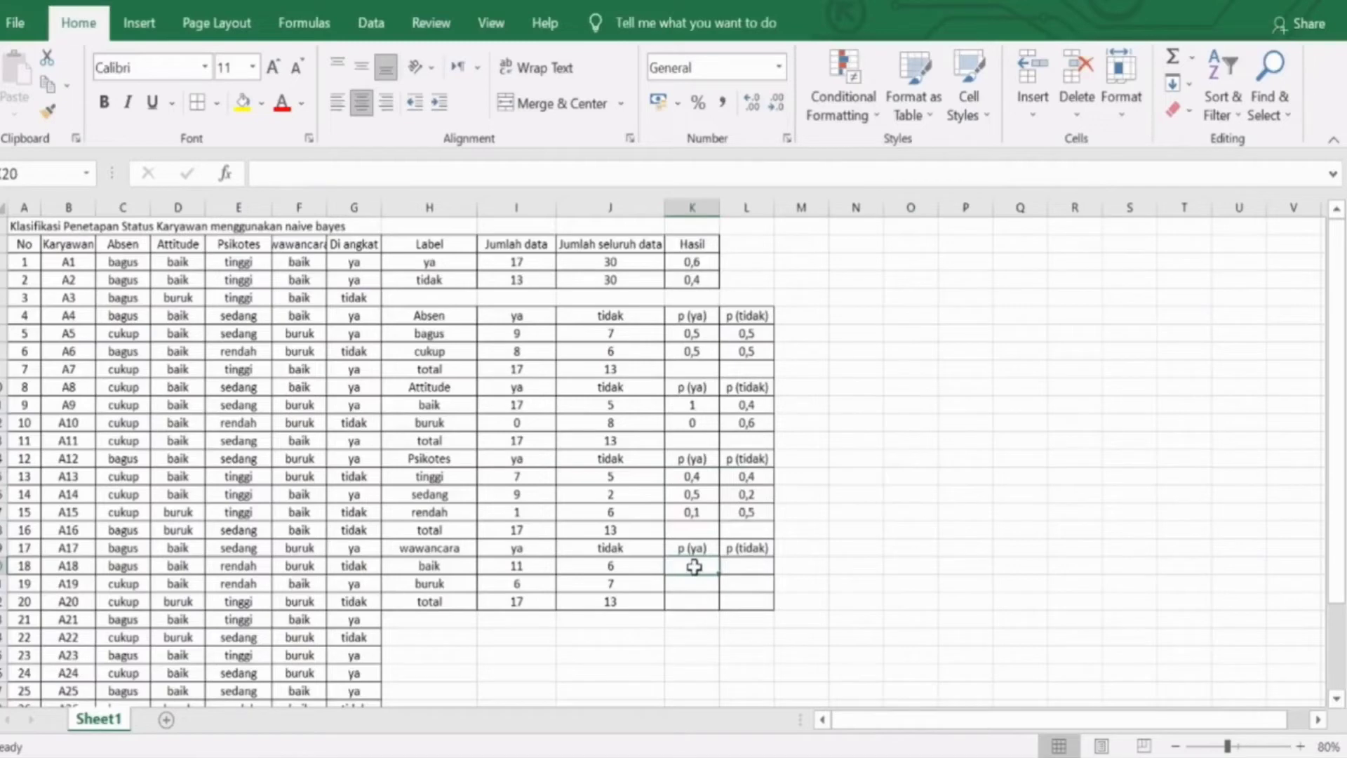
type("=")
left_click(541, 568)
type("/")
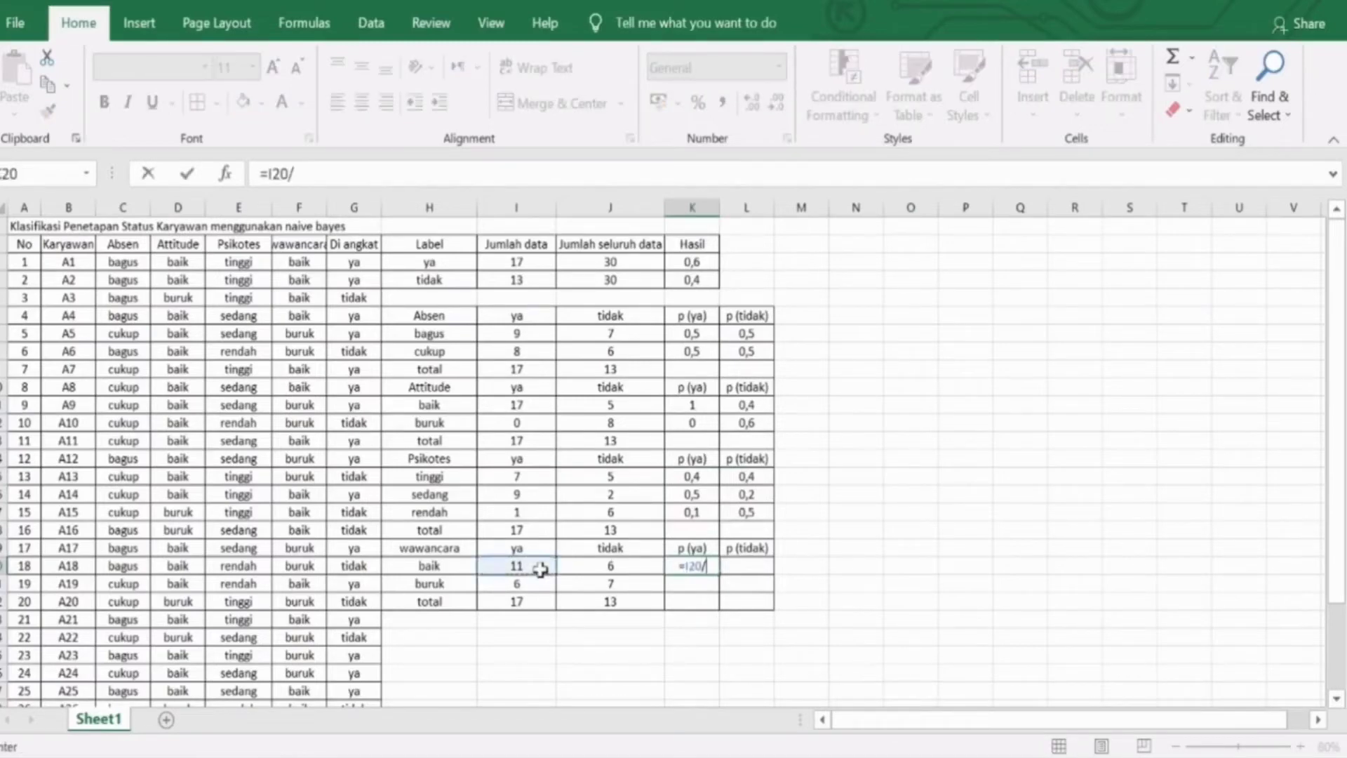
left_click(535, 602)
key("Return")
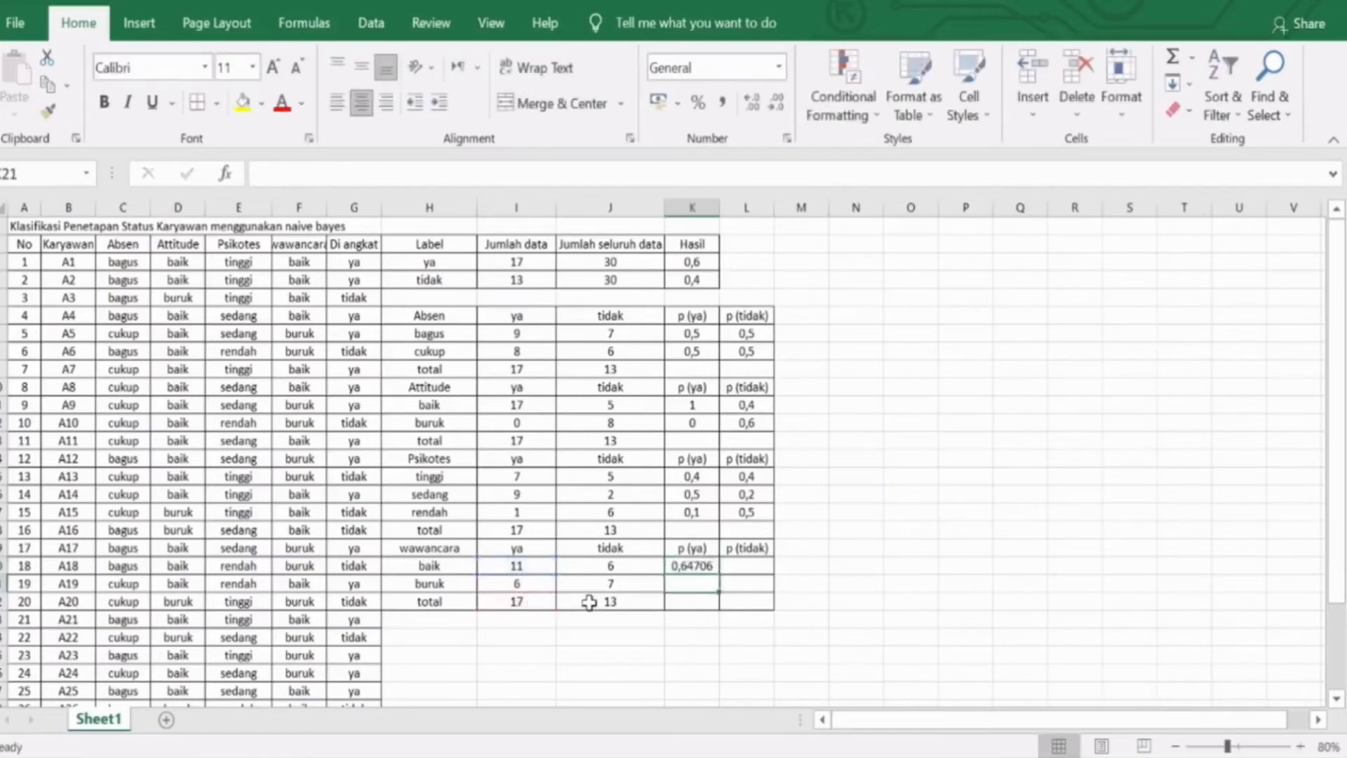
Calculate p (ya) for wawancara buruk in K21 with the formula =I21/I22.
type("=")
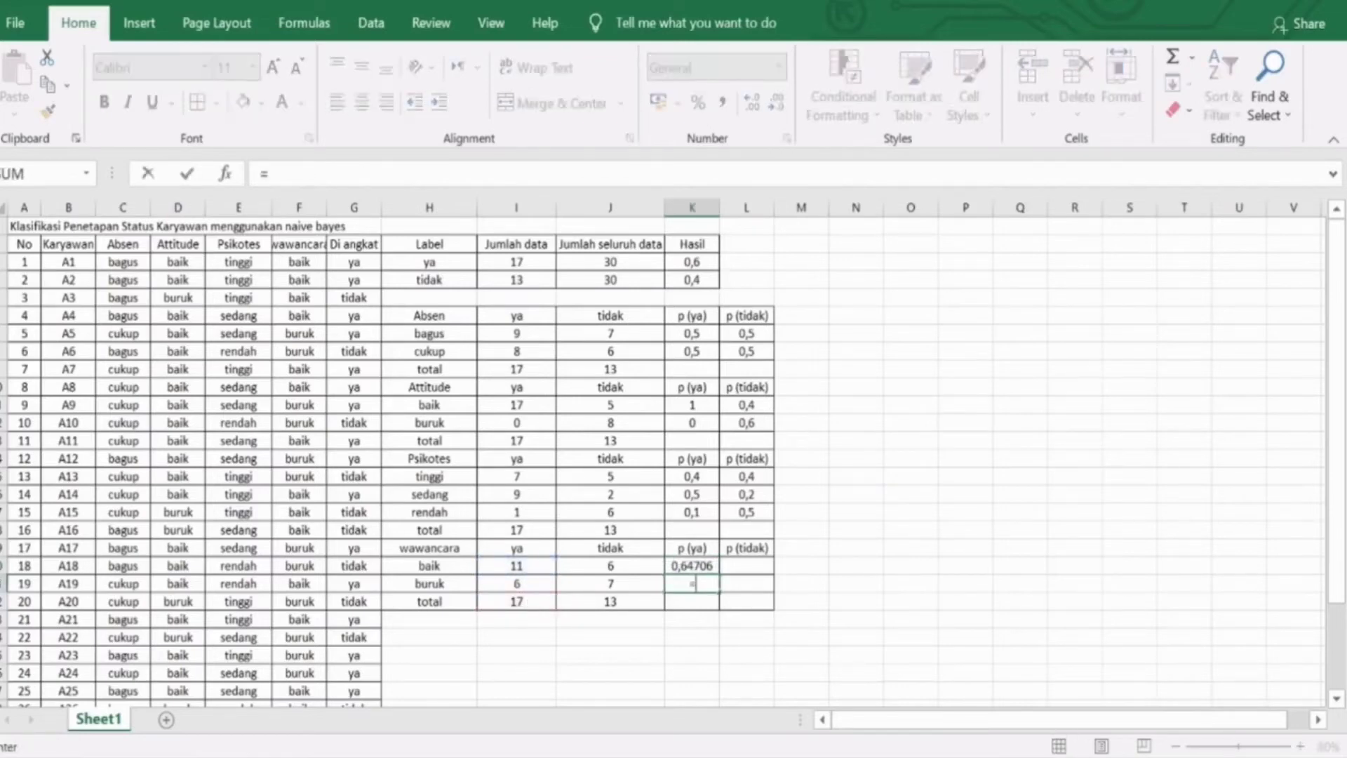
left_click(551, 585)
type("/")
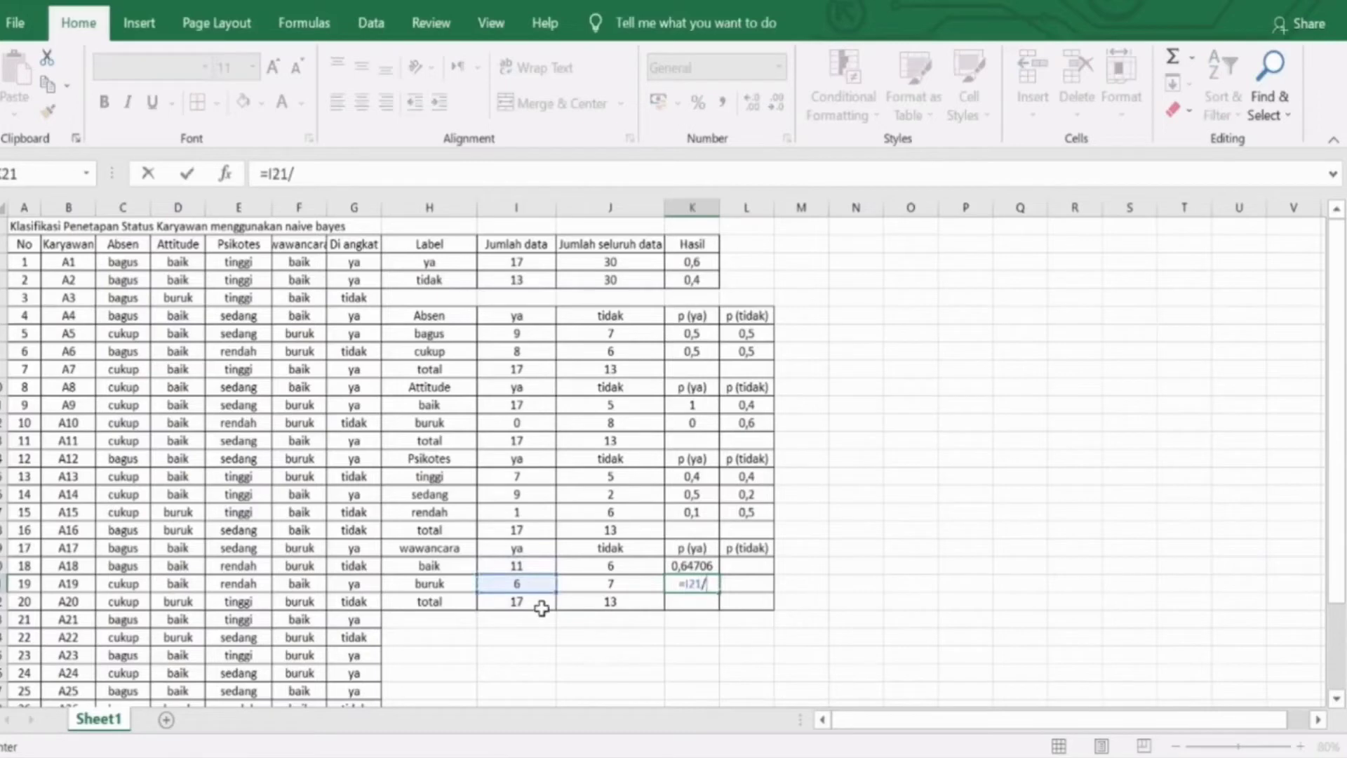
left_click(543, 604)
key("Return")
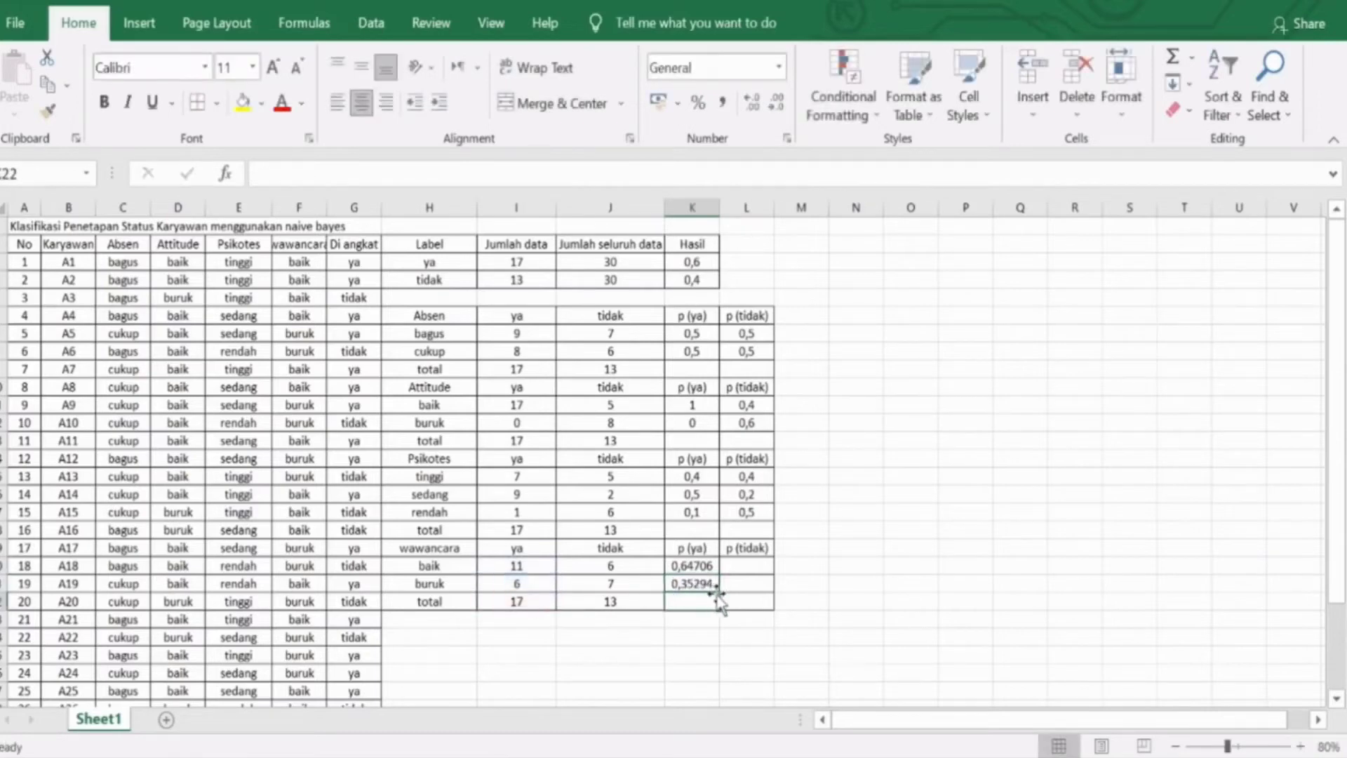
Calculate p (tidak) for wawancara baik in L20 with the formula =J20/J22.
left_click(747, 566)
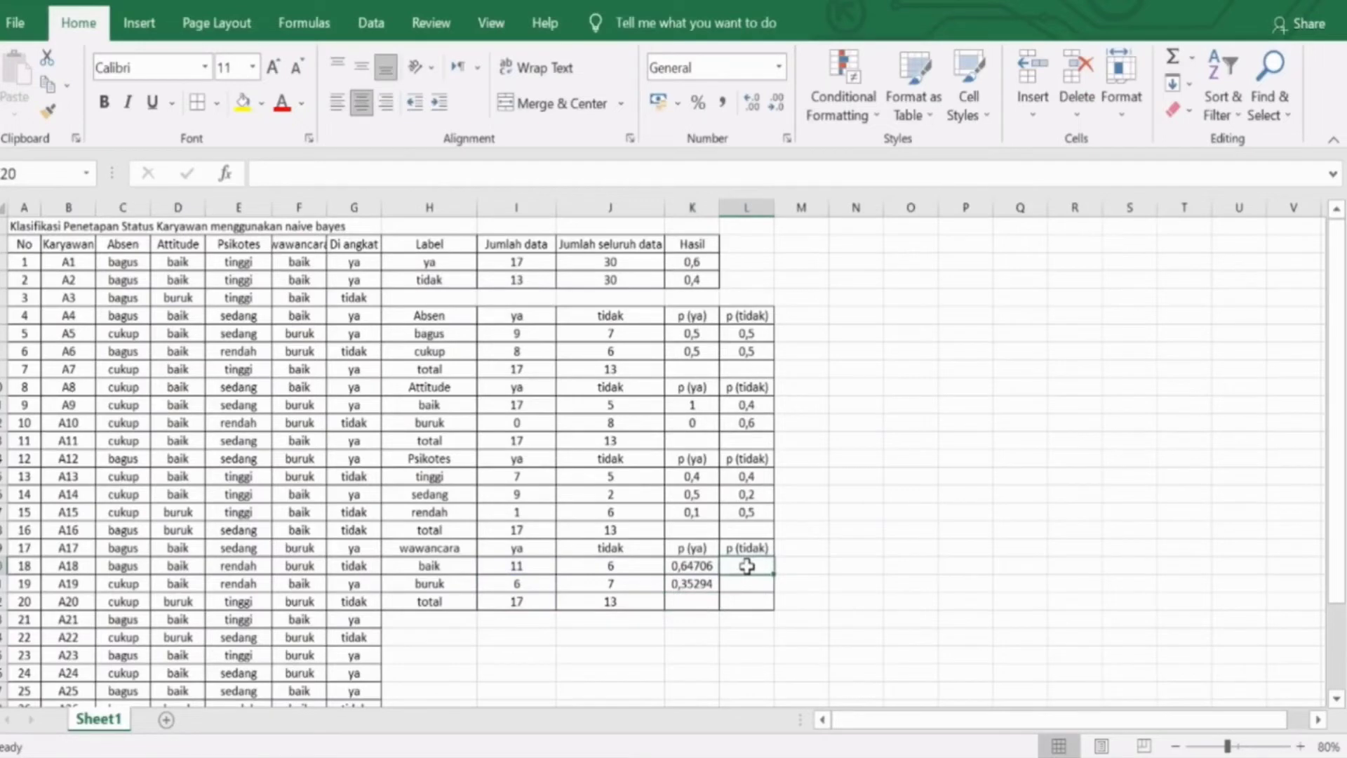
type("=")
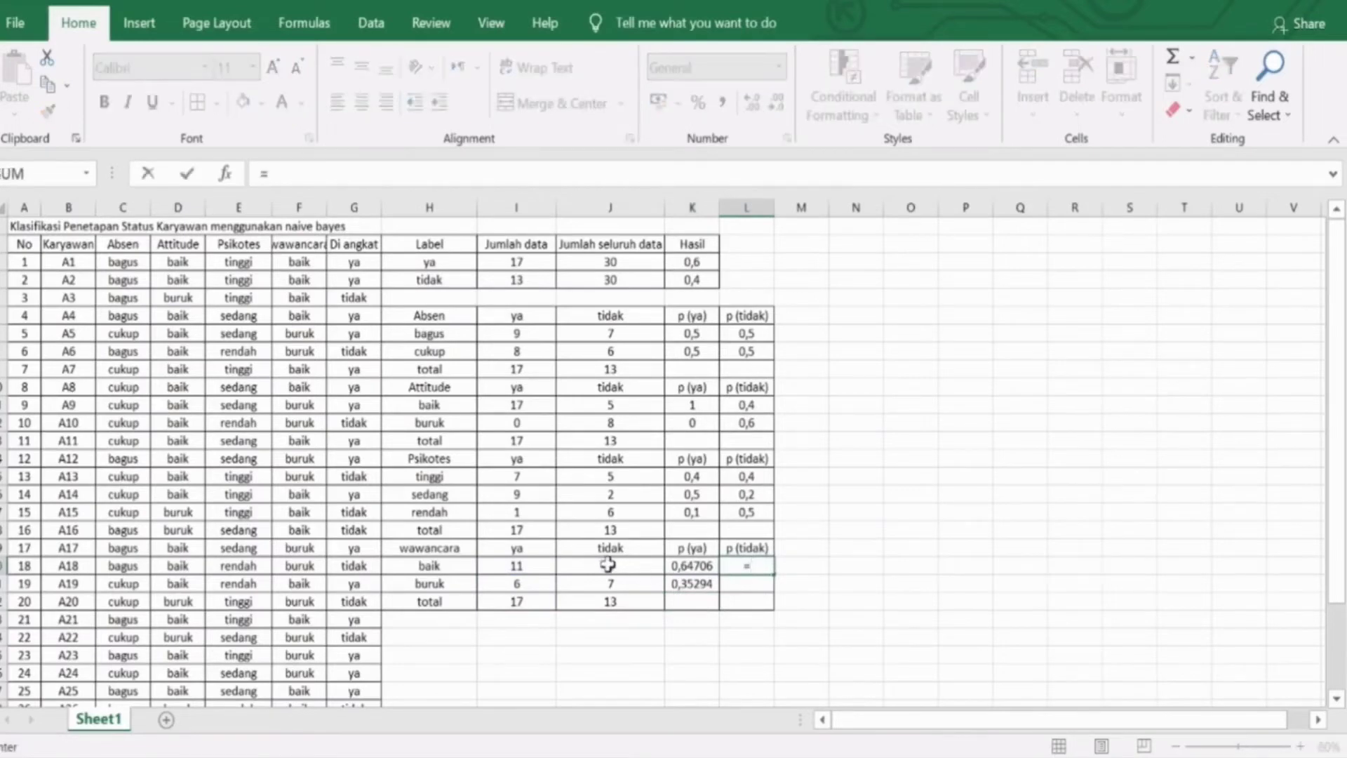
left_click(607, 565)
type("/")
left_click(632, 604)
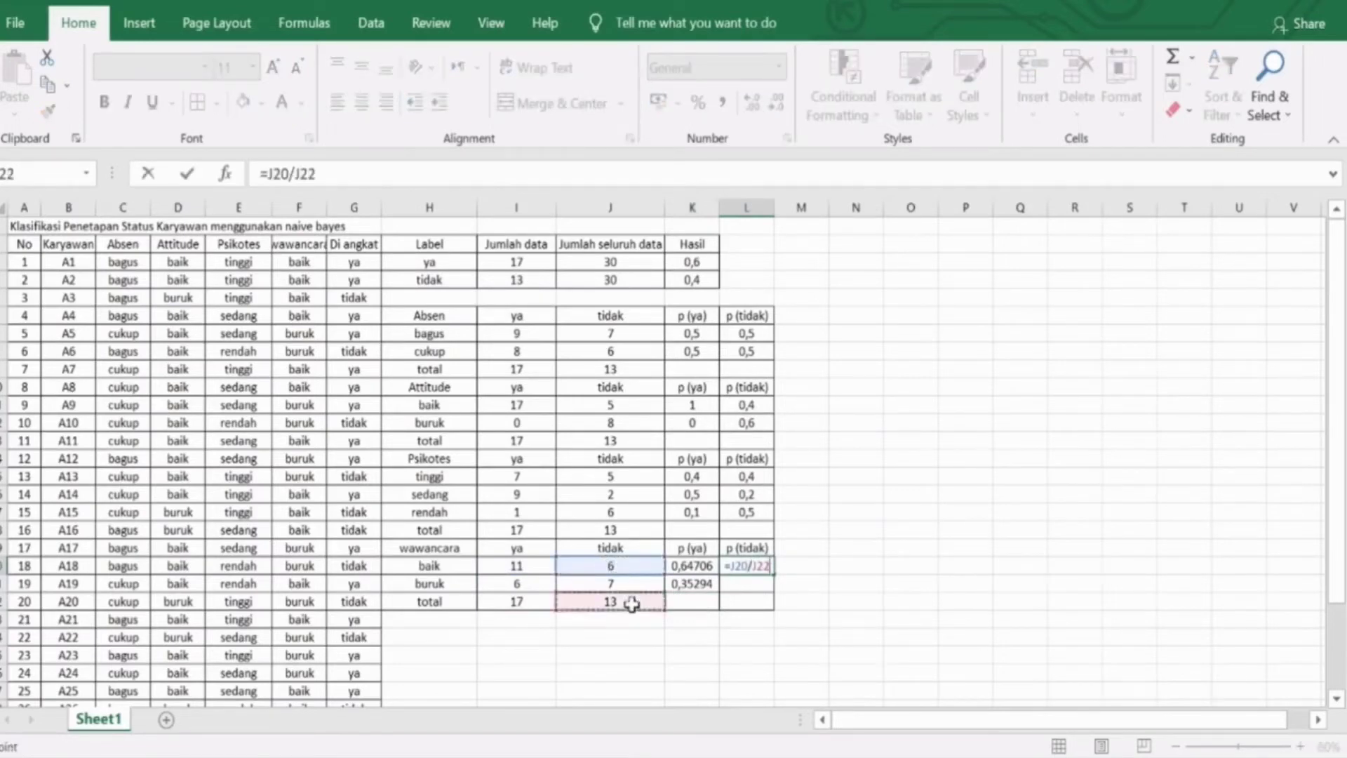
key("Return")
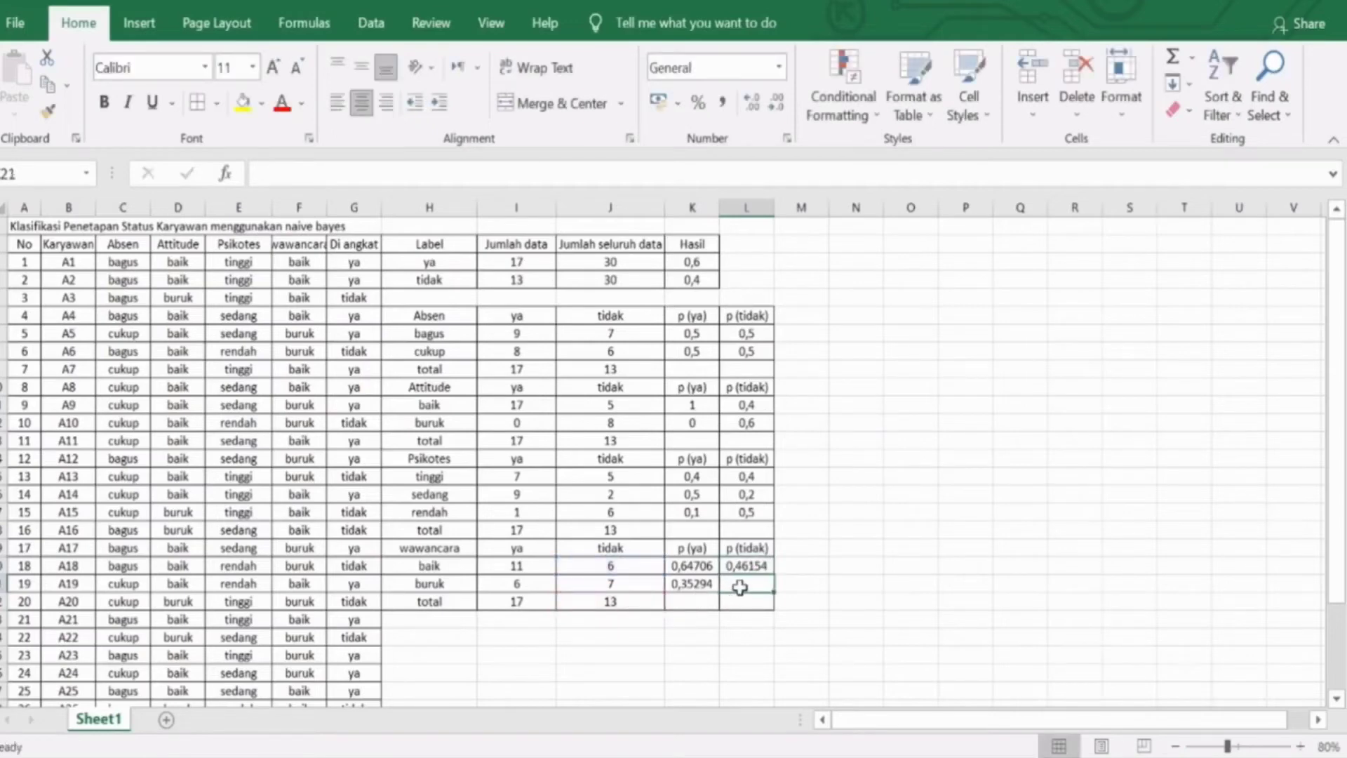
Calculate p (tidak) for wawancara buruk in L21 with the formula =J21/J22.
type("=")
left_click(629, 584)
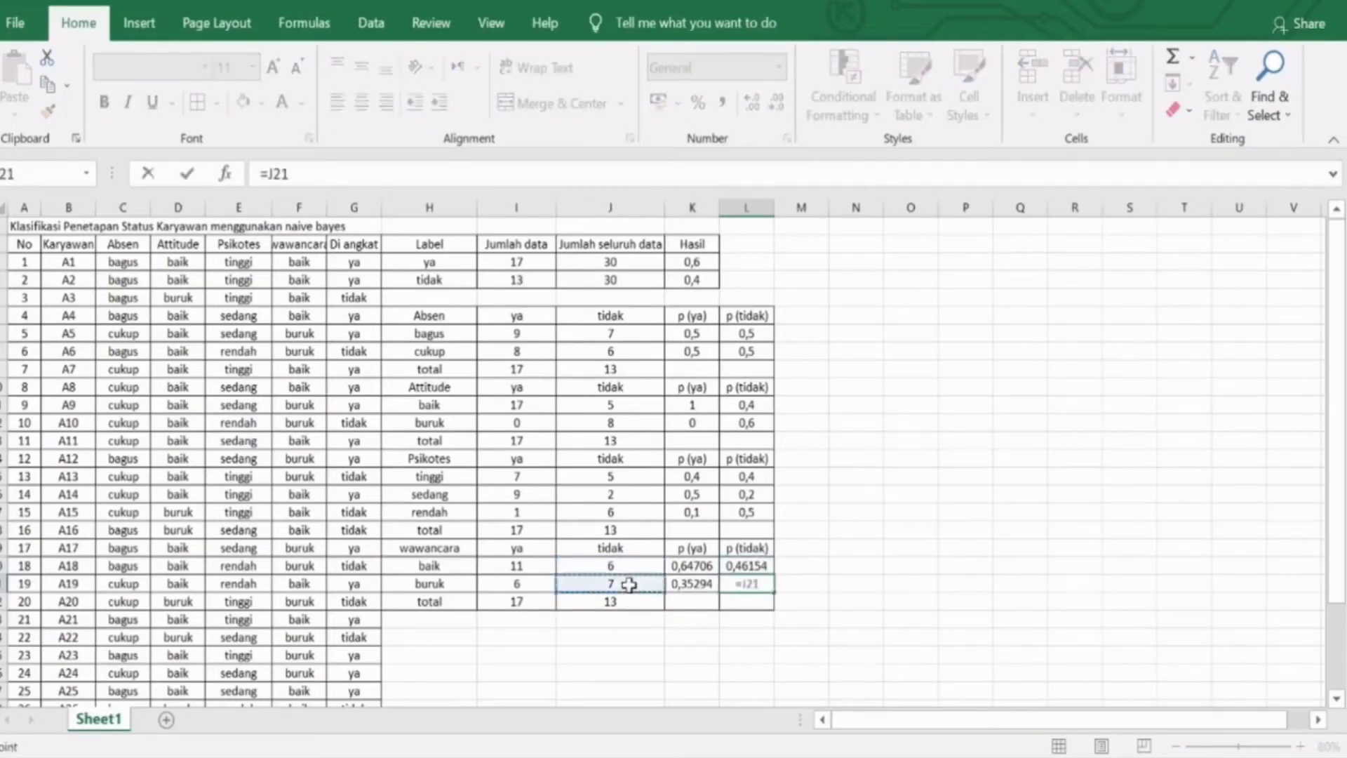
type("/")
left_click(616, 602)
key("Return")
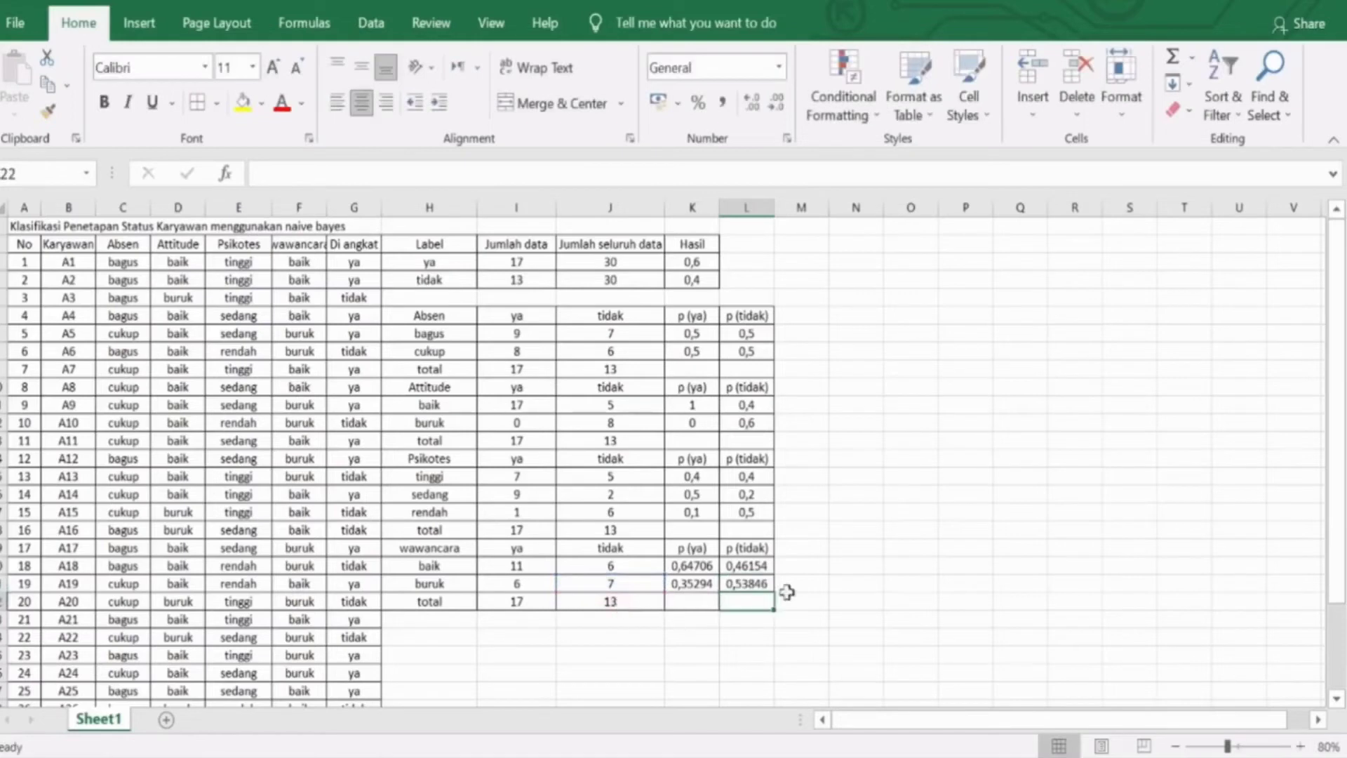
left_click(800, 584)
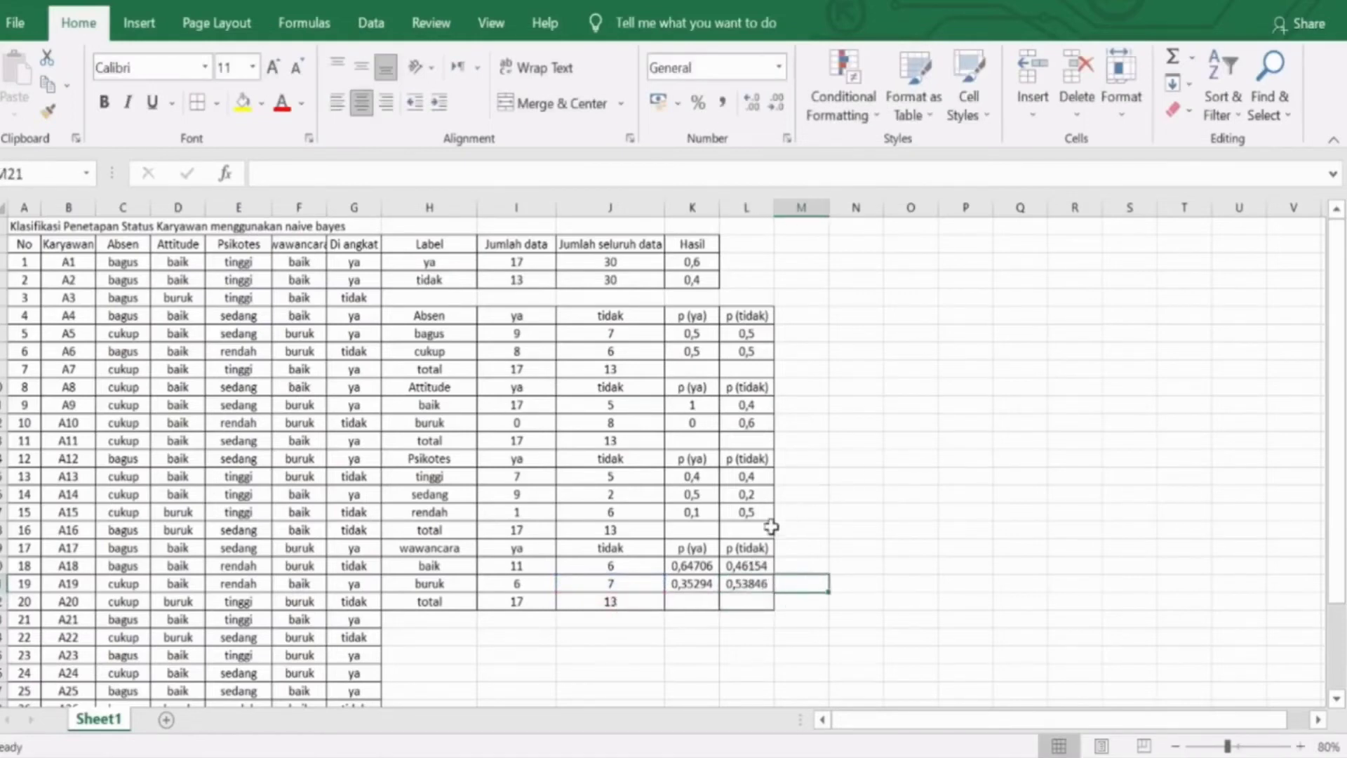
Format the wawancara probabilities in K20:L21 to one decimal place.
left_click_drag(709, 567, 742, 588)
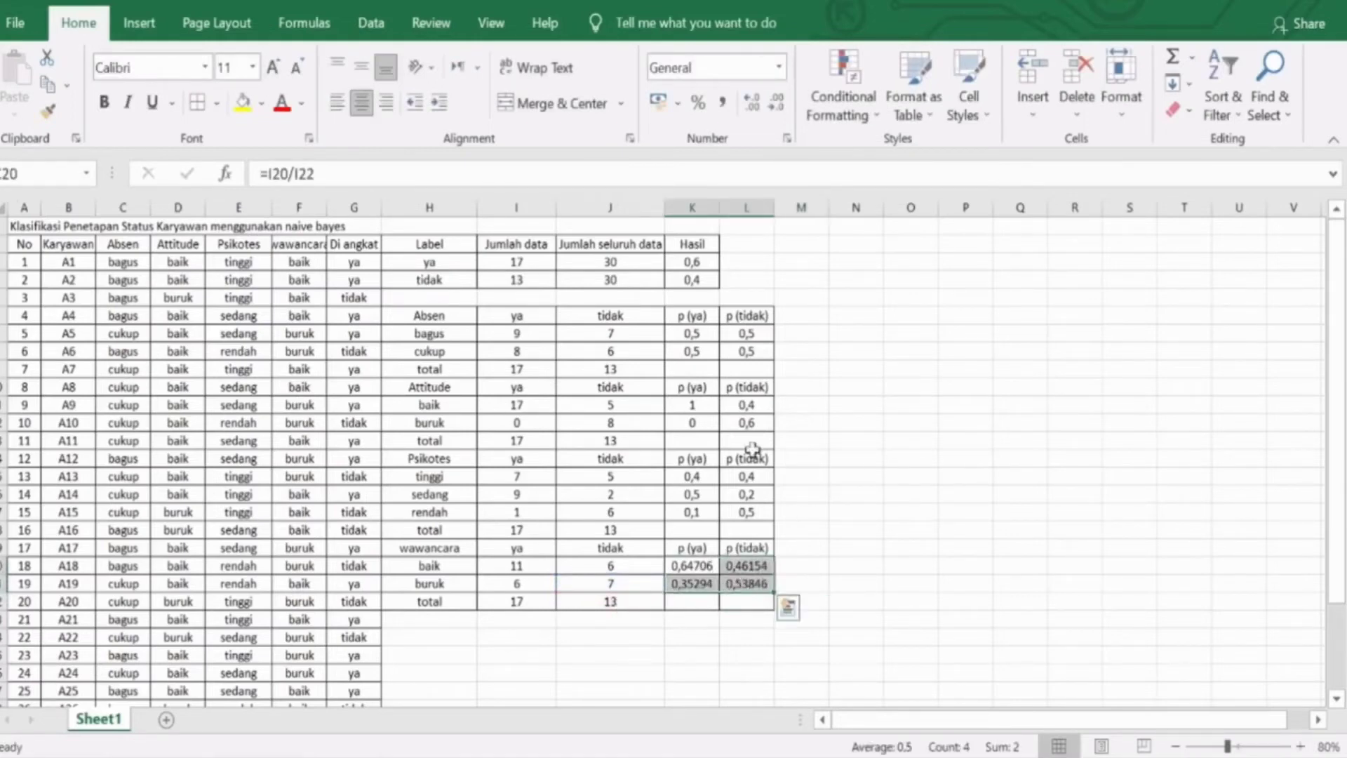
left_click(776, 103)
left_click(776, 104)
left_click(776, 104)
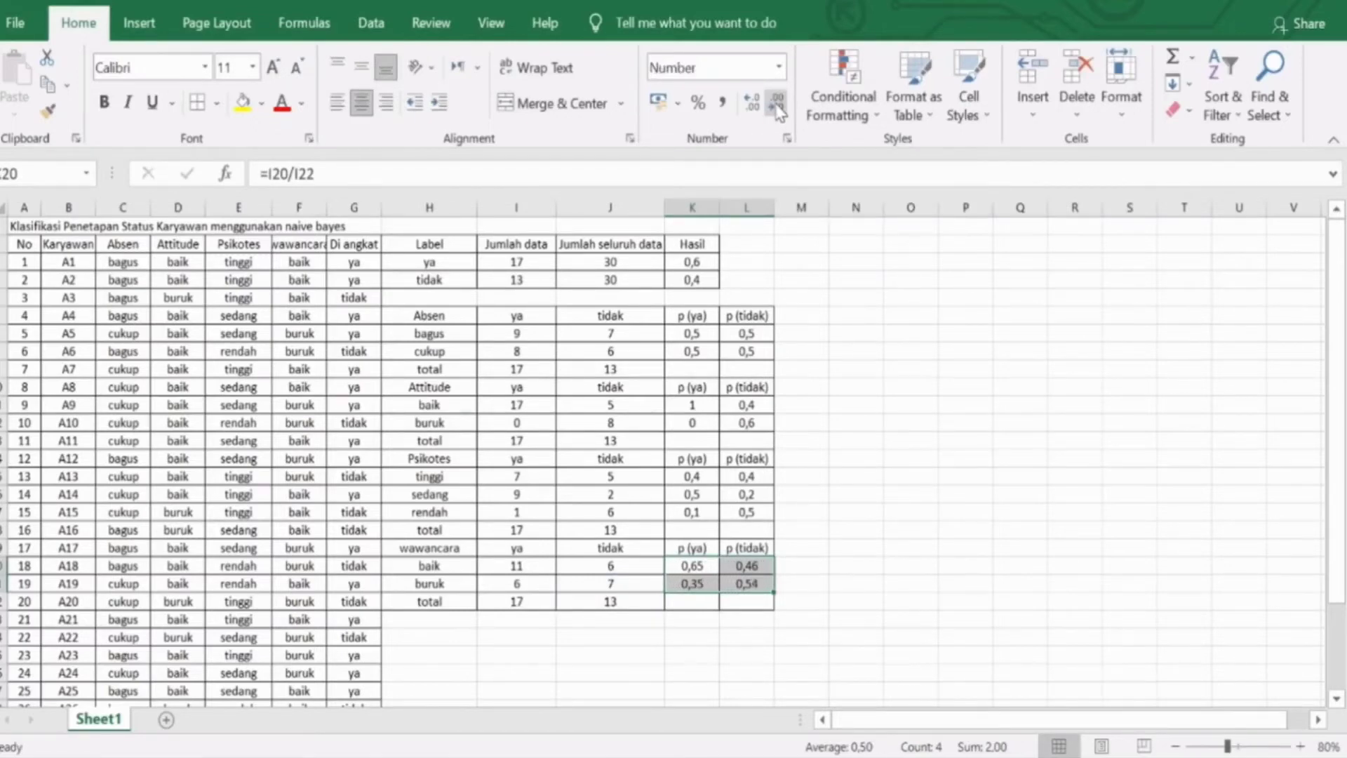
left_click(777, 104)
left_click(867, 442)
left_click(844, 562)
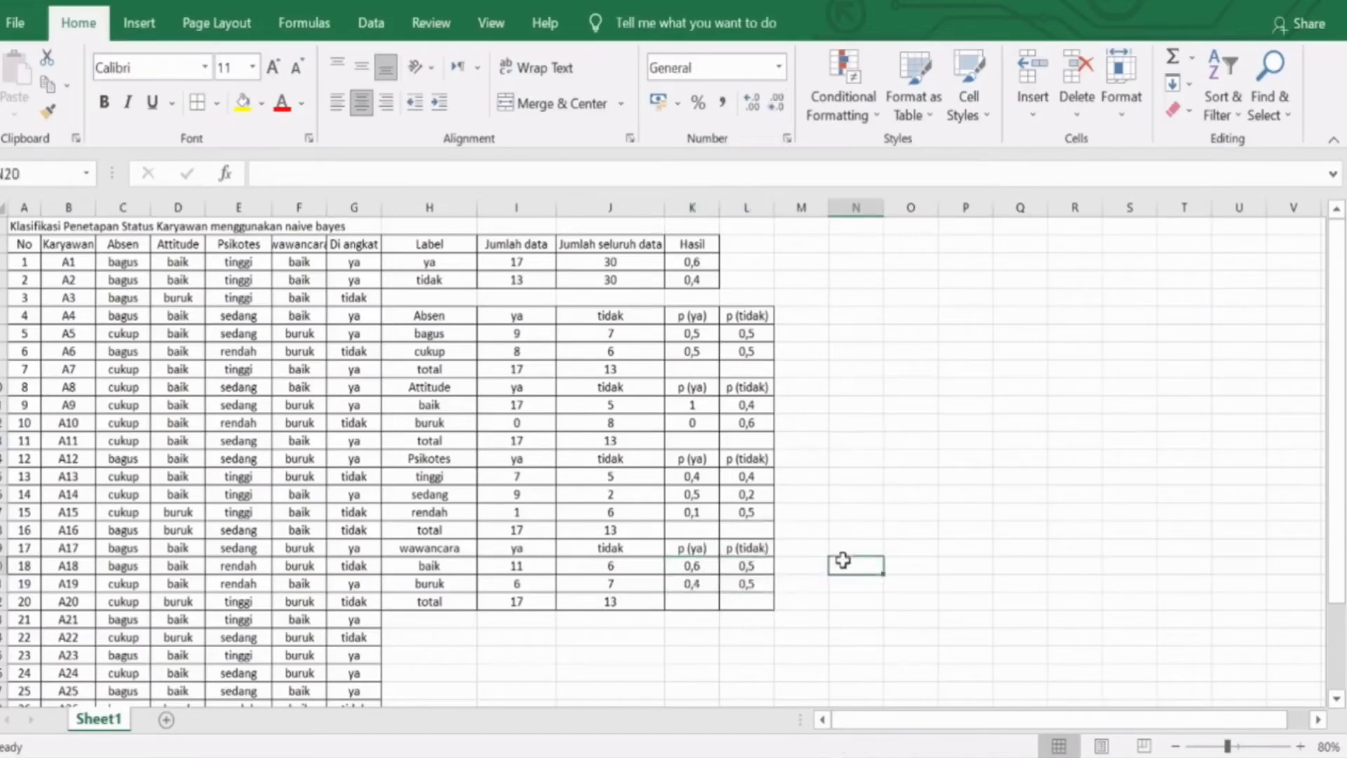
Look up the chosen attribute values in the journal PDF and enter absen with the value bagus in H24:I24 of the Excel sheet.
left_click(302, 757)
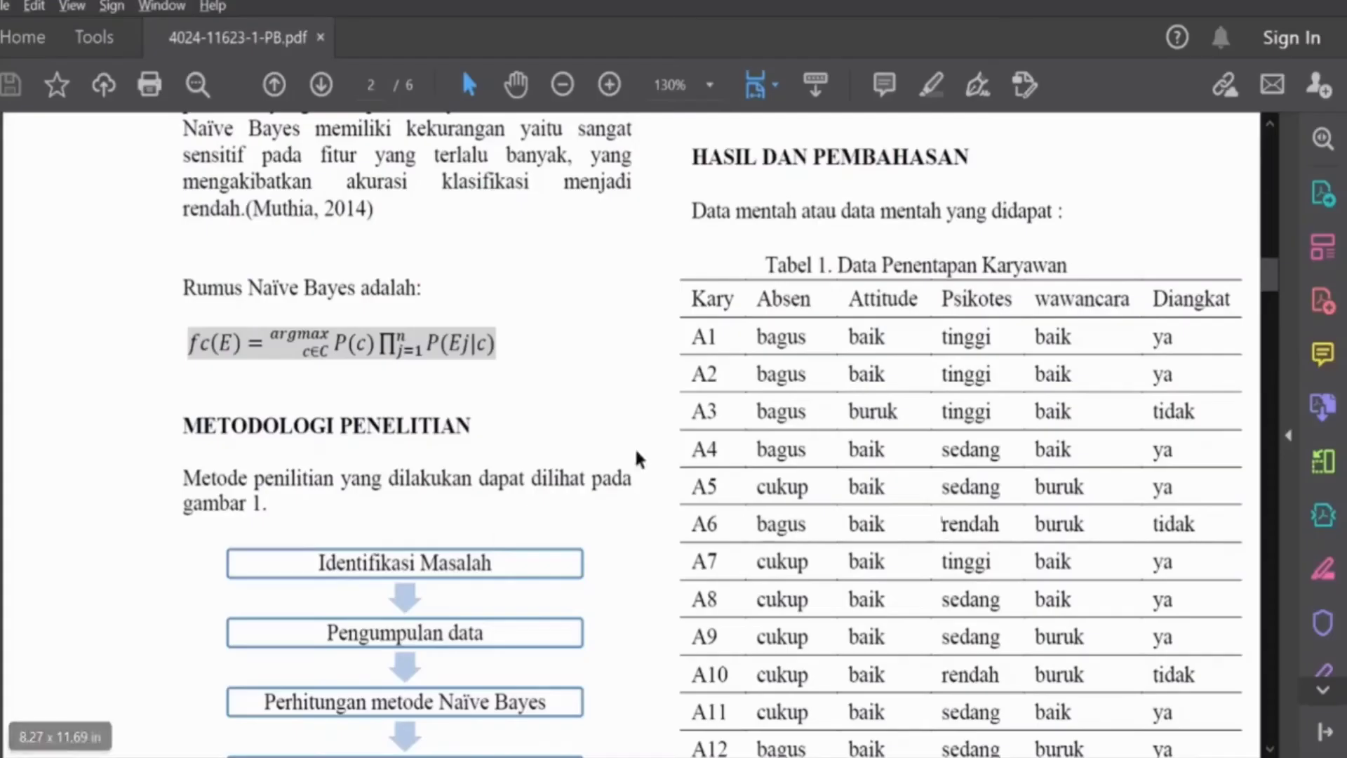
scroll(886, 465, "down", 15)
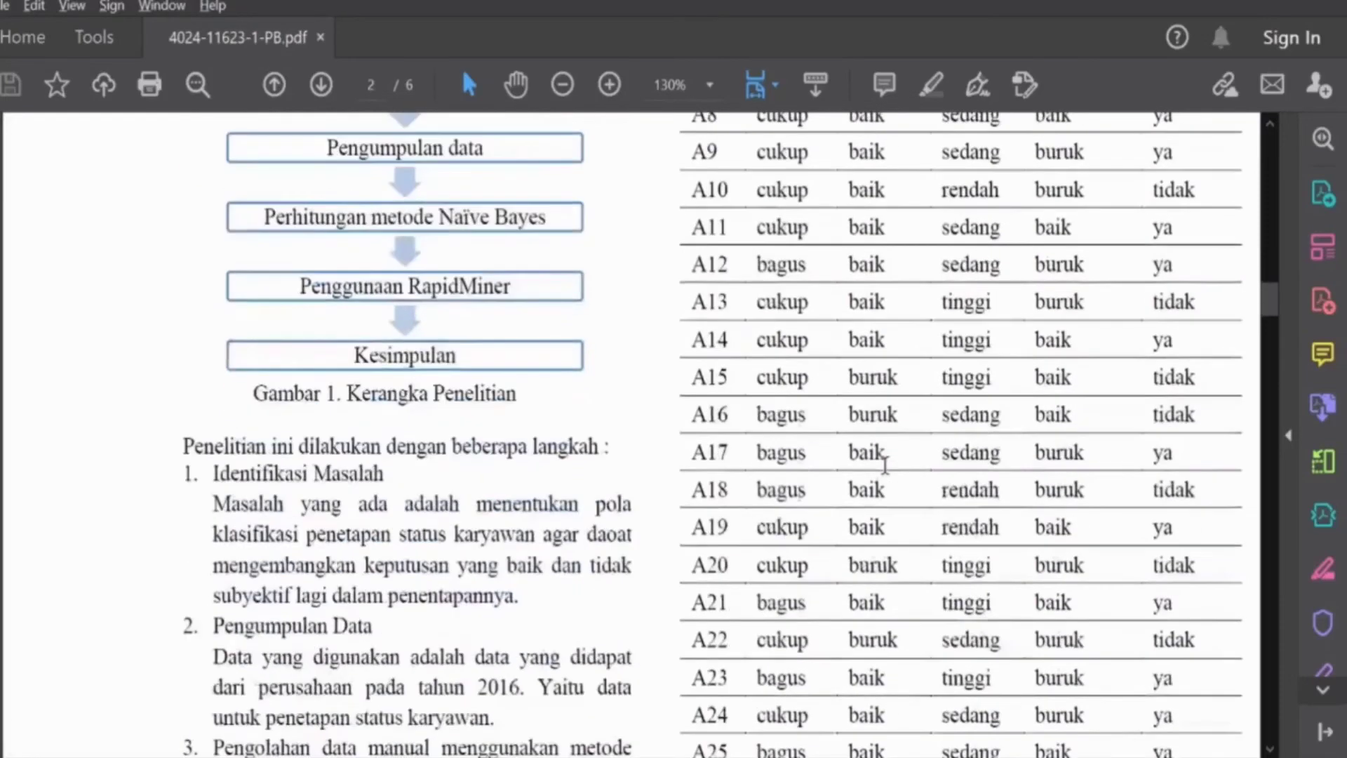
scroll(886, 476, "down", 10)
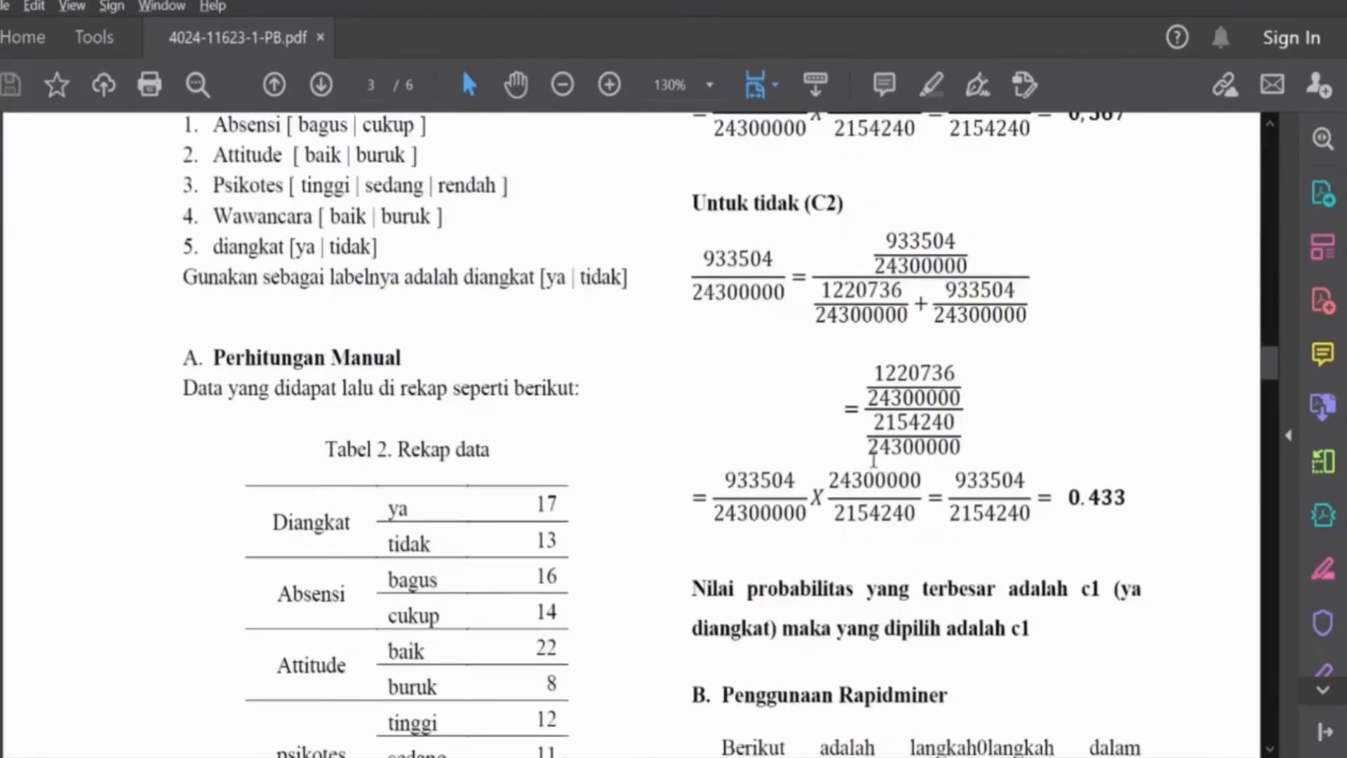
scroll(652, 435, "down", 10)
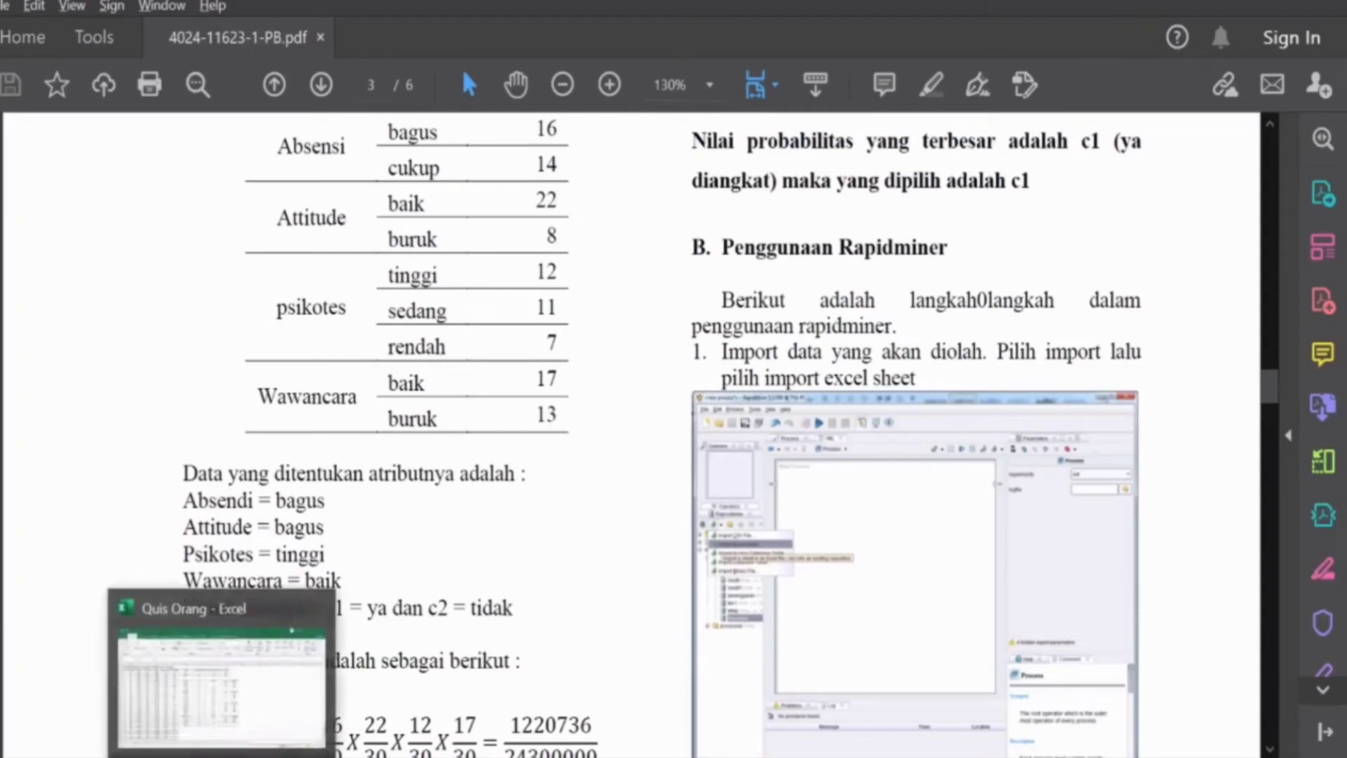
left_click(226, 757)
left_click(448, 640)
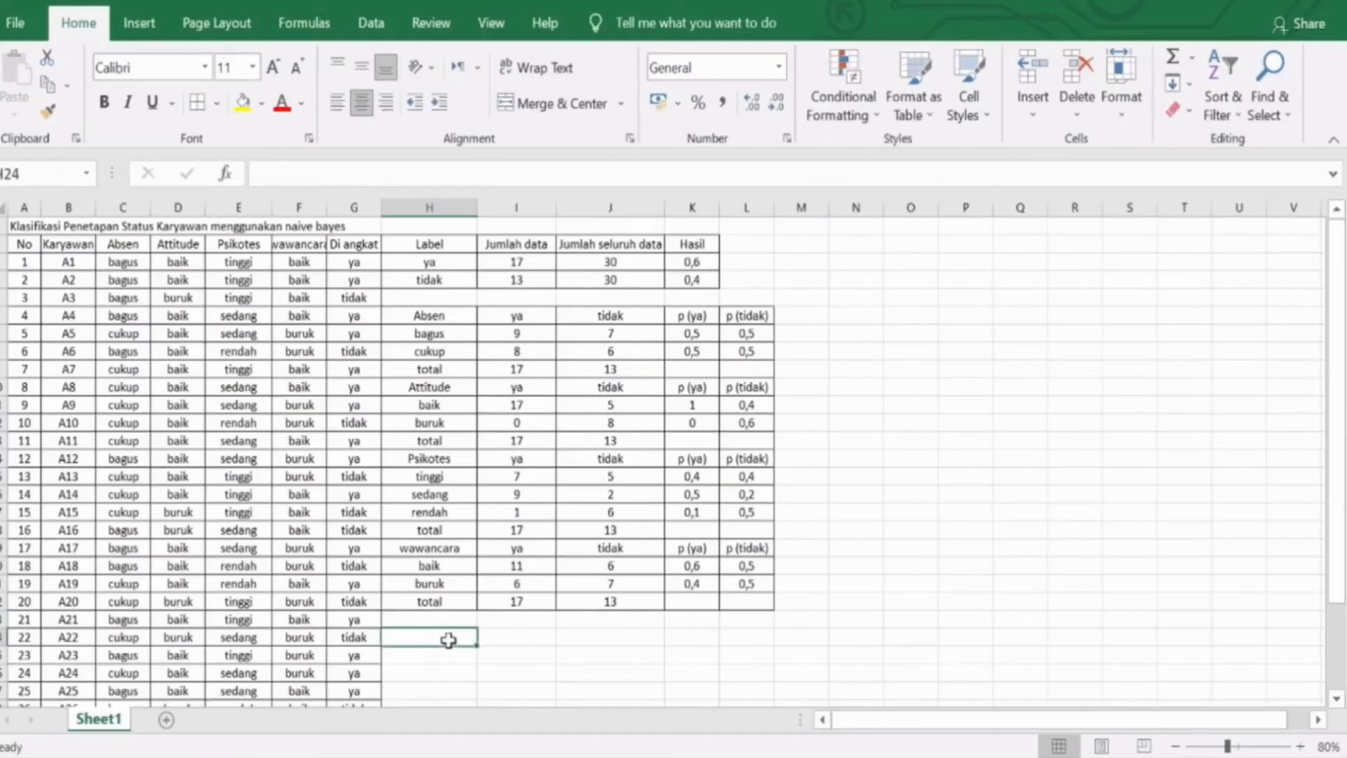
type("absen")
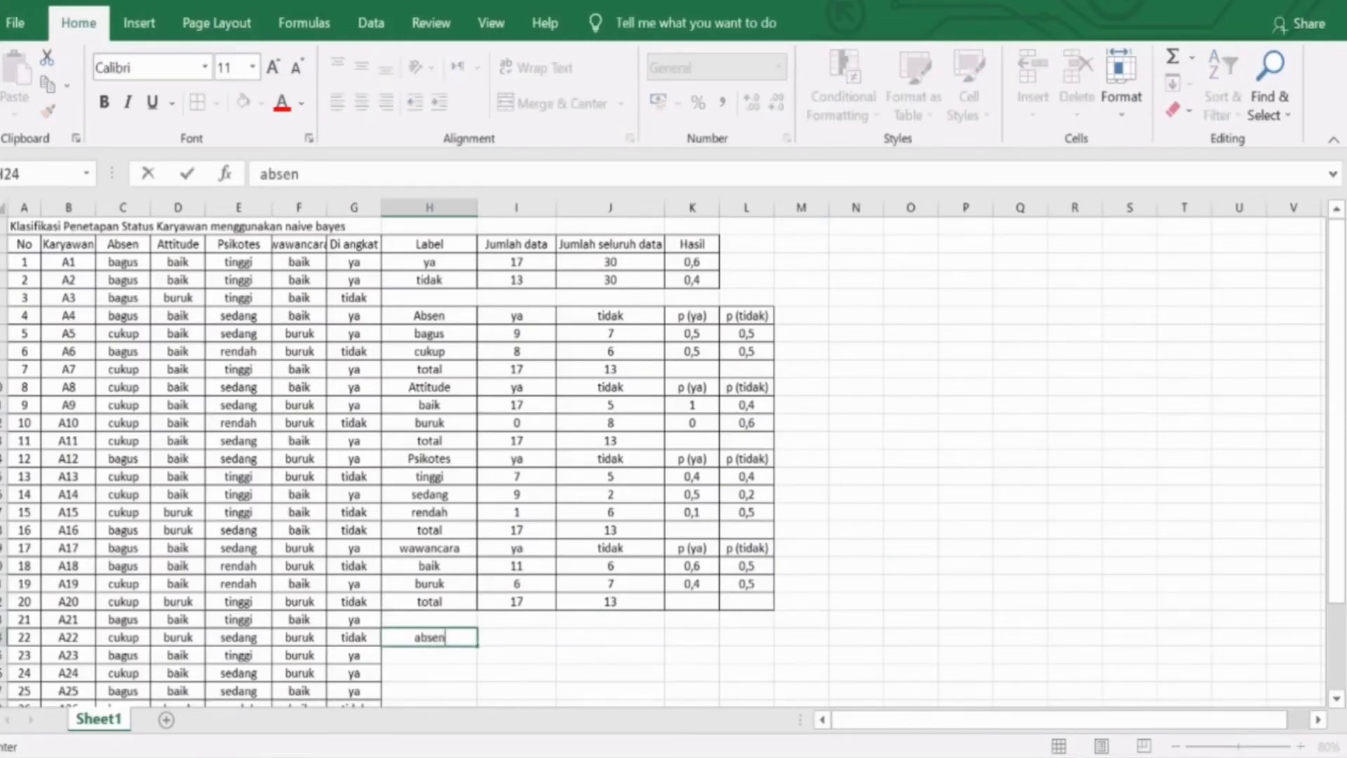
key("Tab")
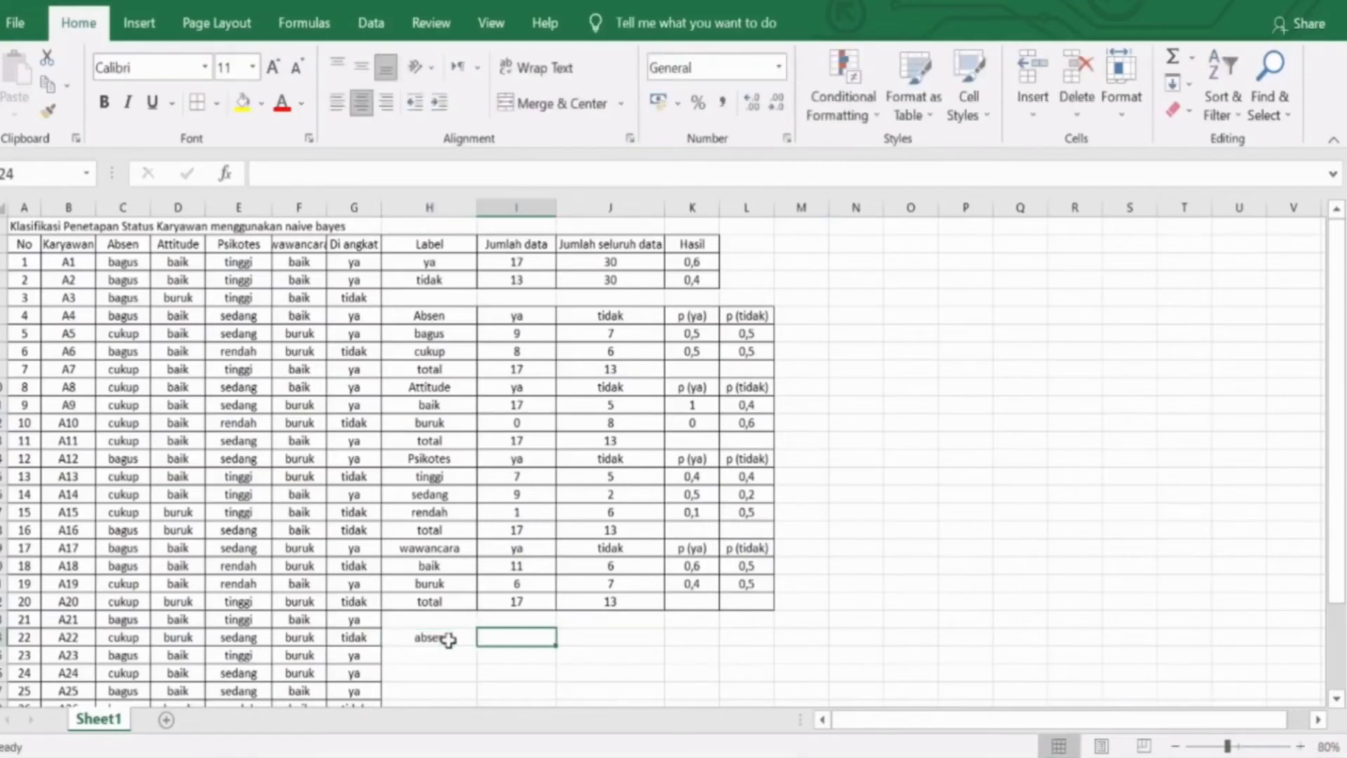
type("bagus")
key("Return")
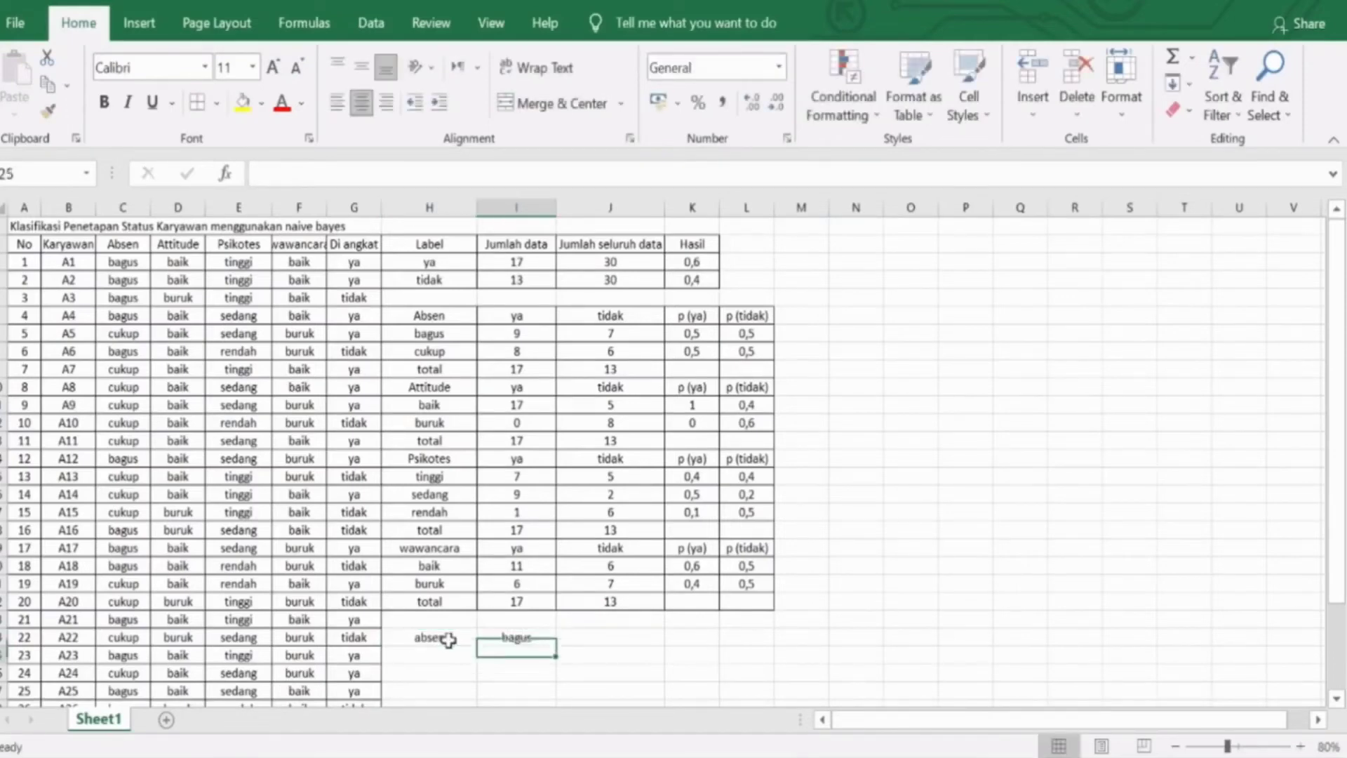
Add the Attitude label in H25 with the value bagus in I25.
key("Left")
type("att")
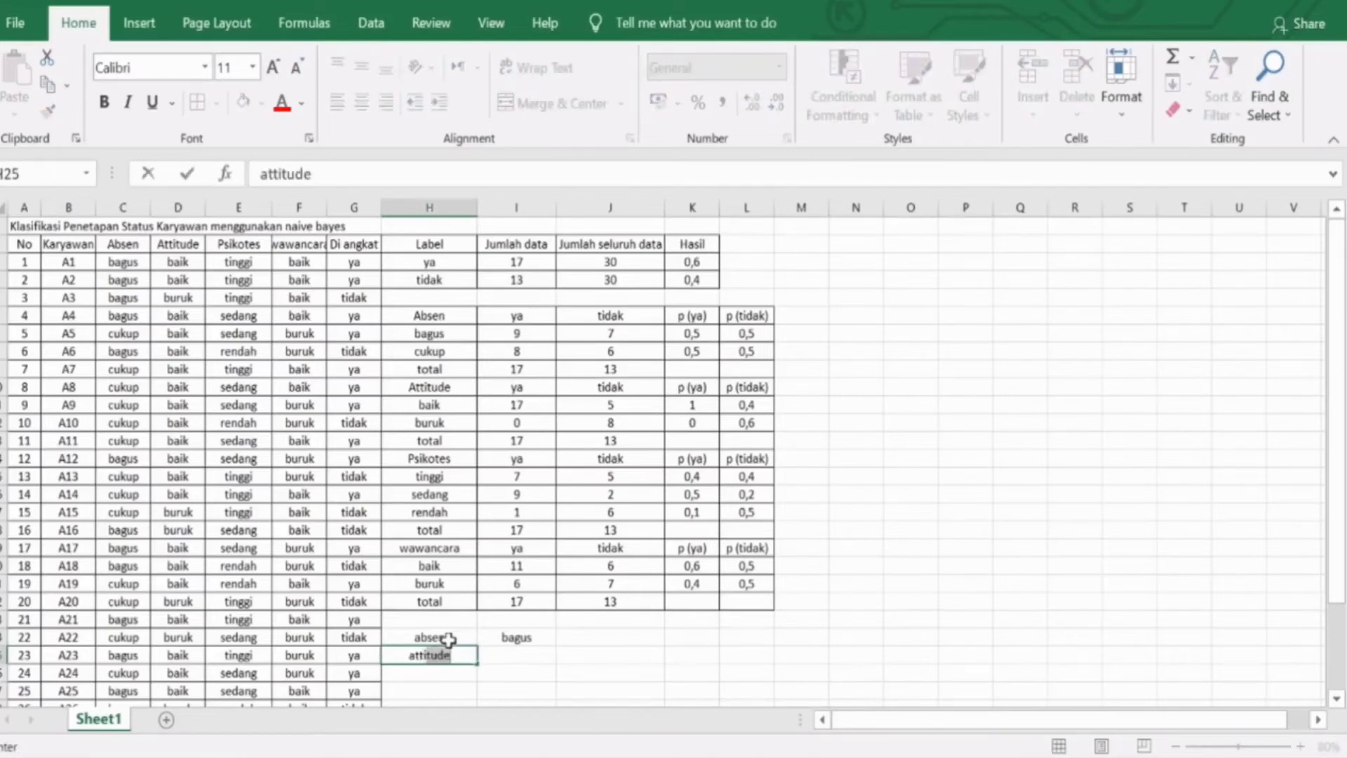
type("i")
key("Return")
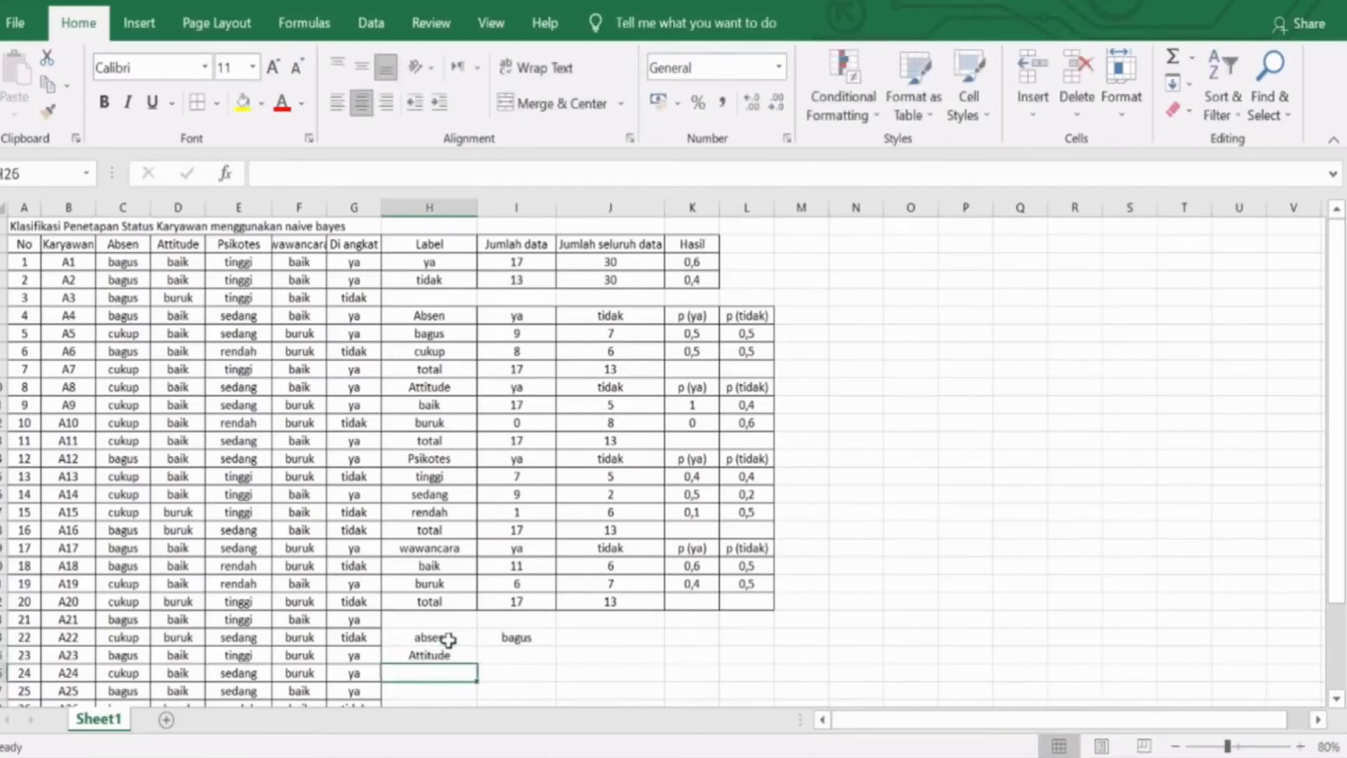
key("Up")
key("Right")
type("bagus")
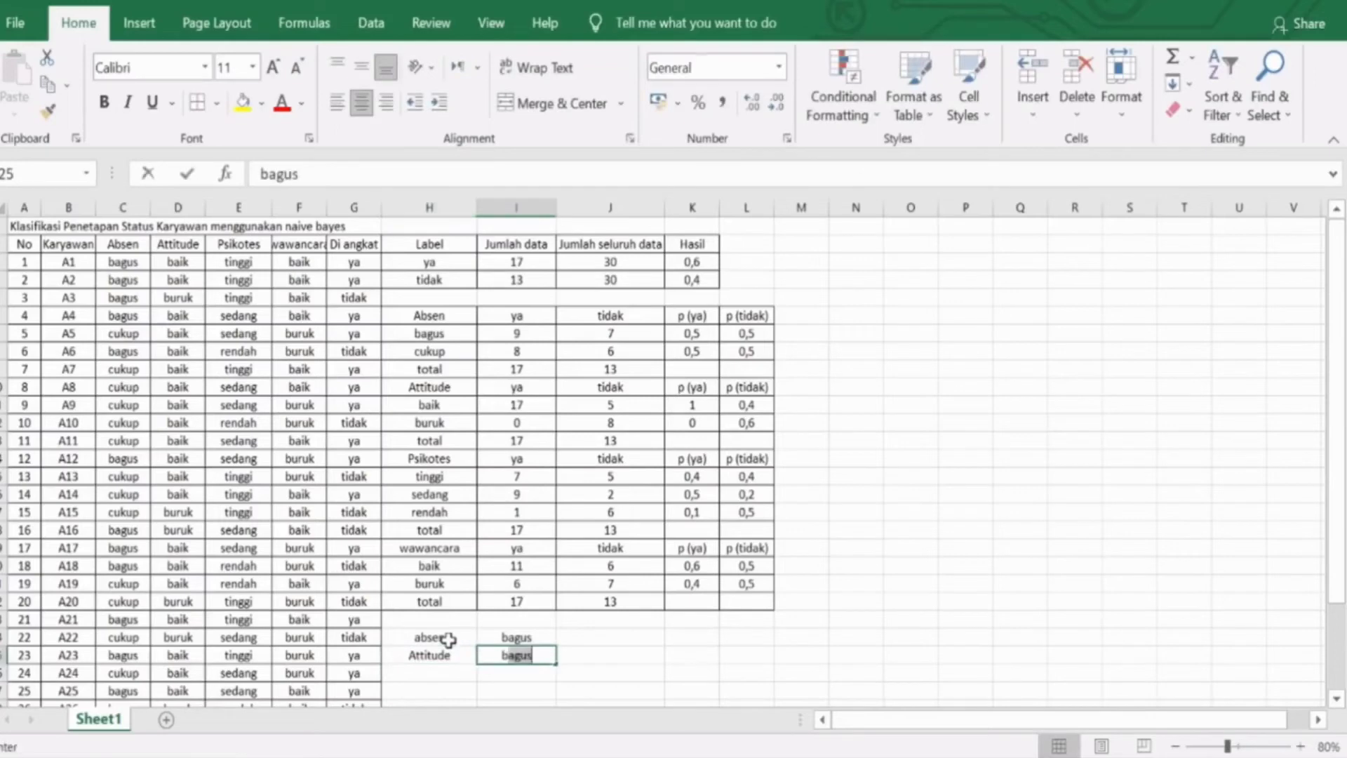
key("Return")
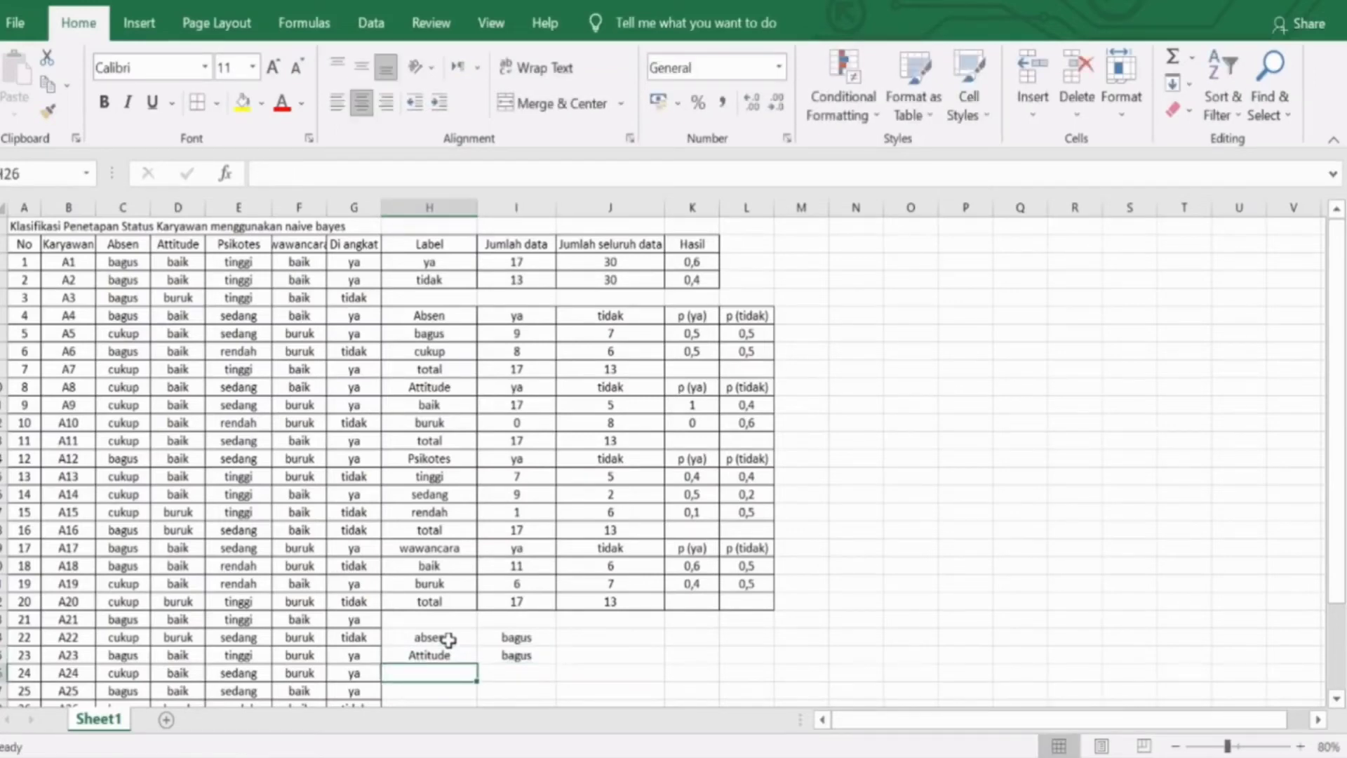
Add the pesikotes label in H26 and enter its value from the journal PDF, tinggi, in I26.
type("pe")
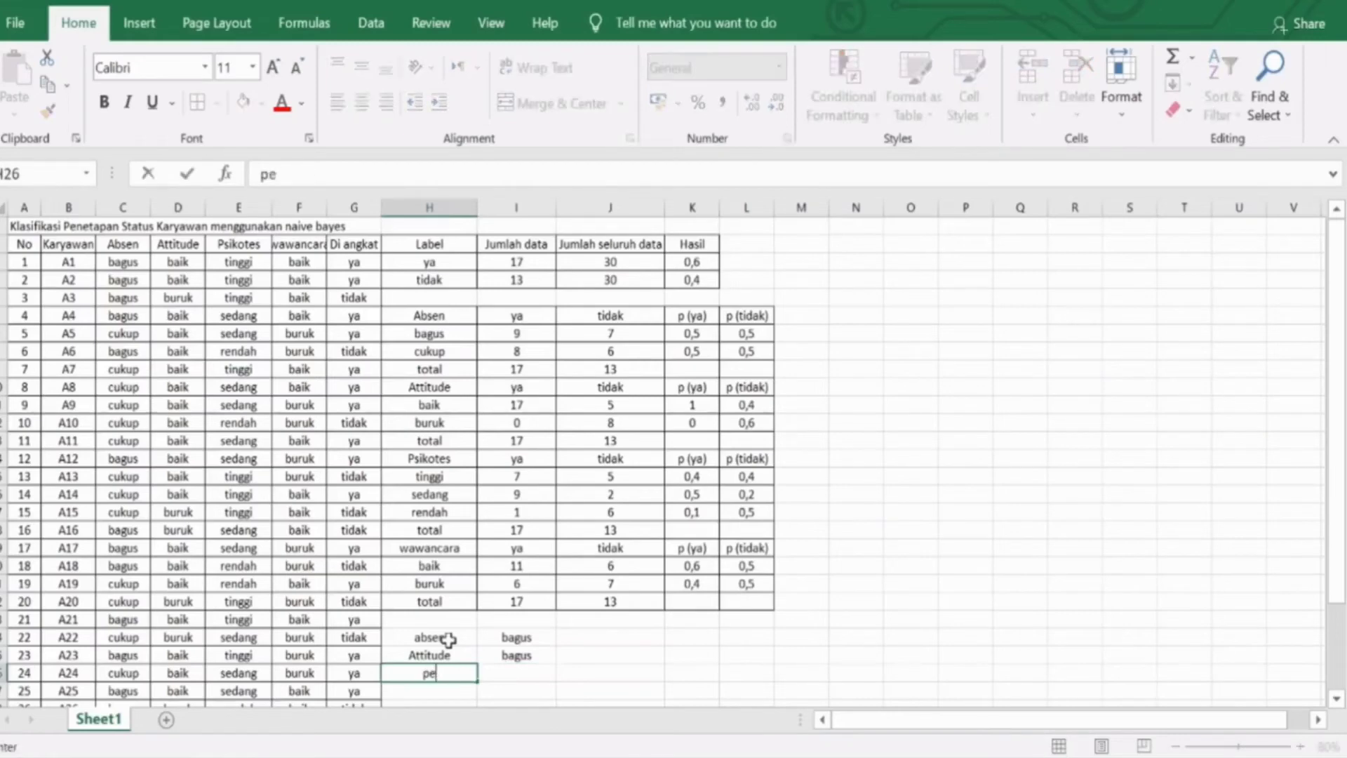
type("sikotes")
key("Tab")
key("alt+Tab")
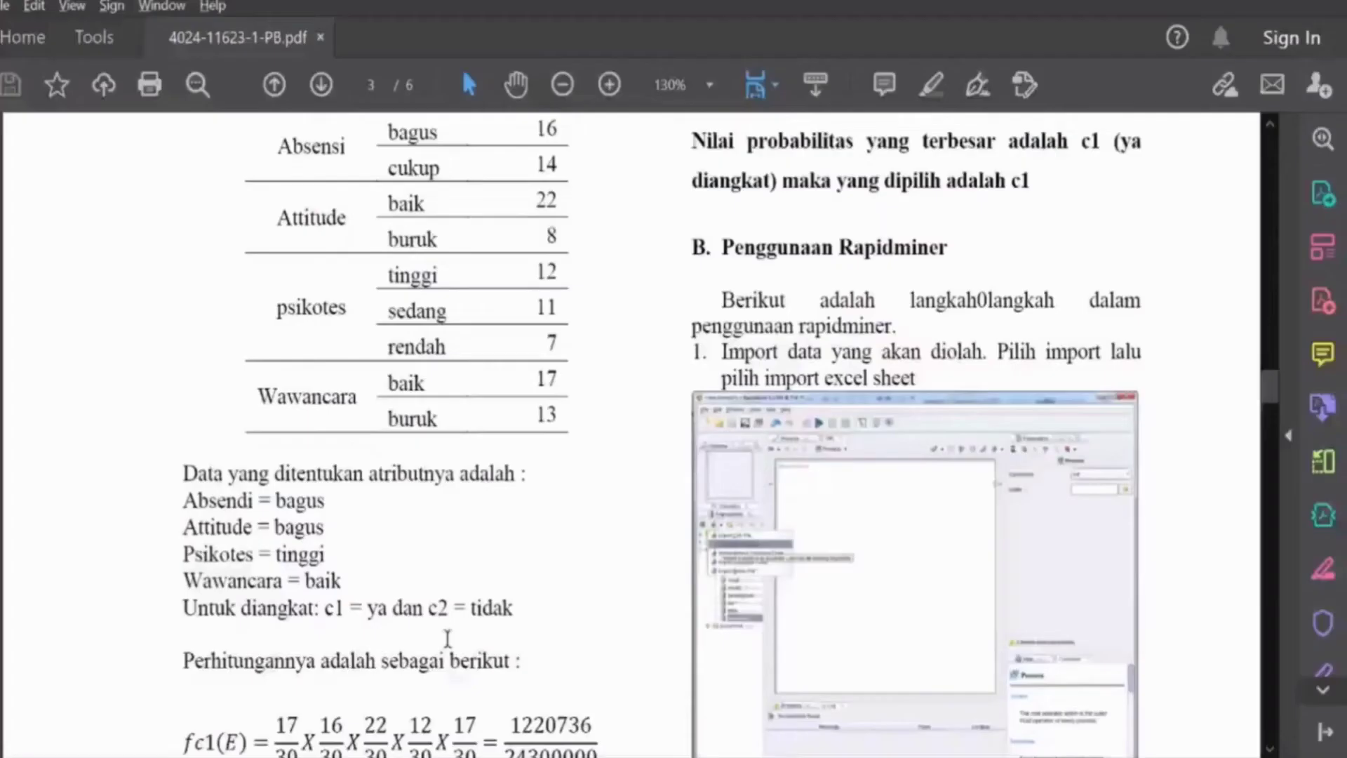
key("alt+Tab")
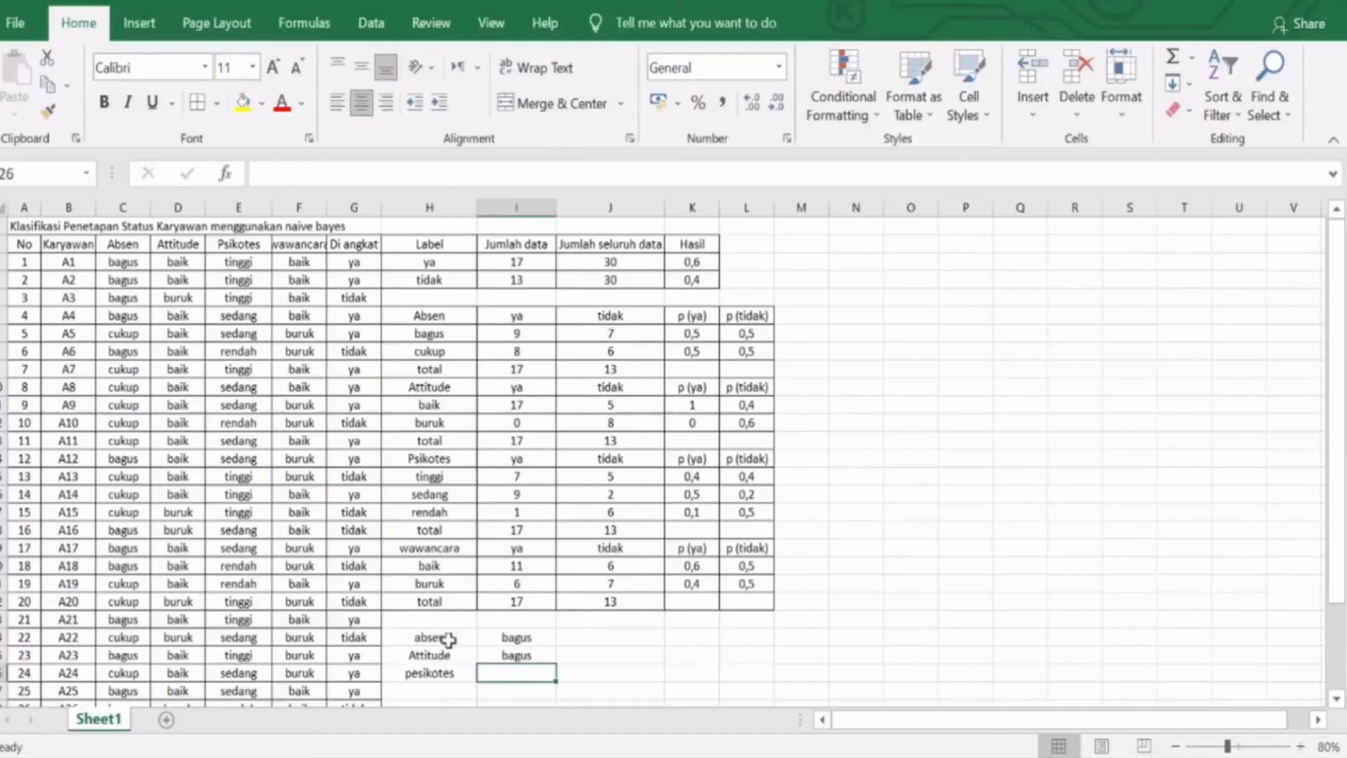
type("tinggi")
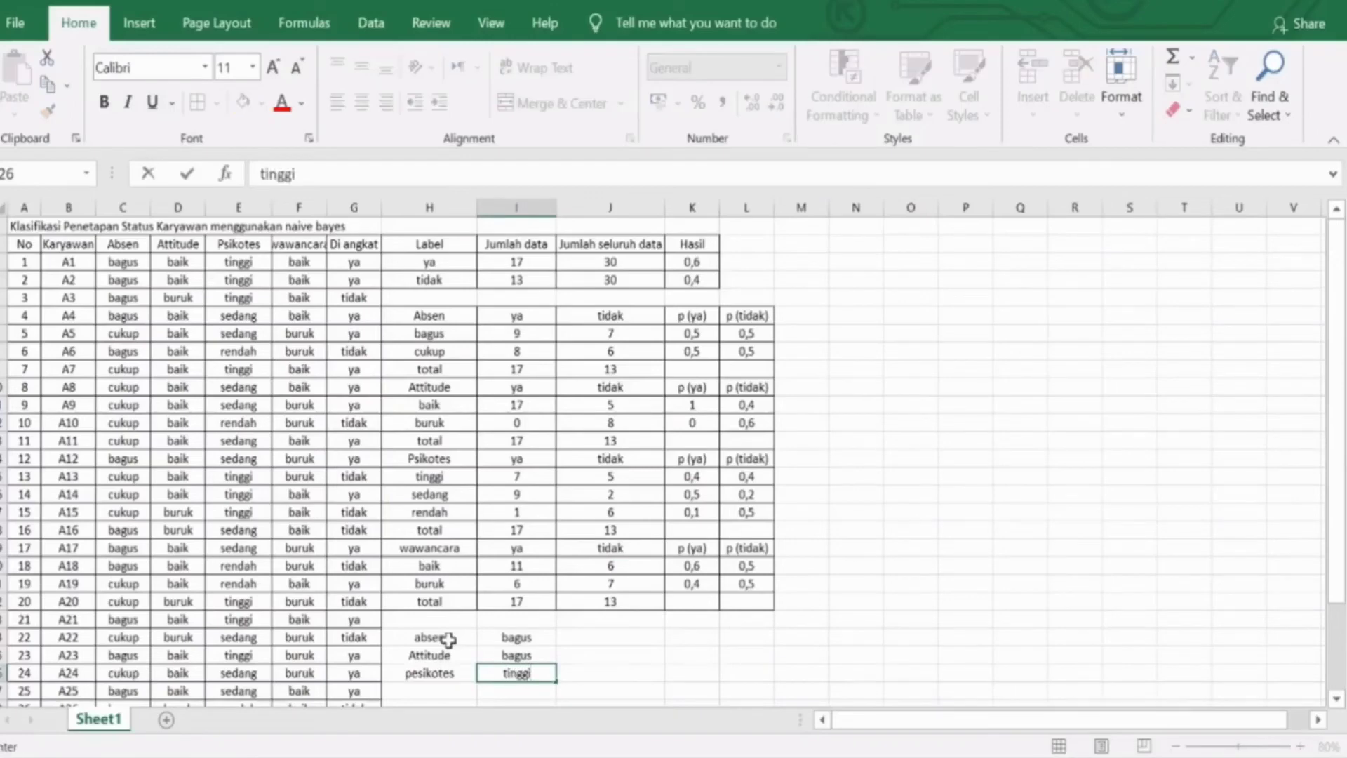
key("Return")
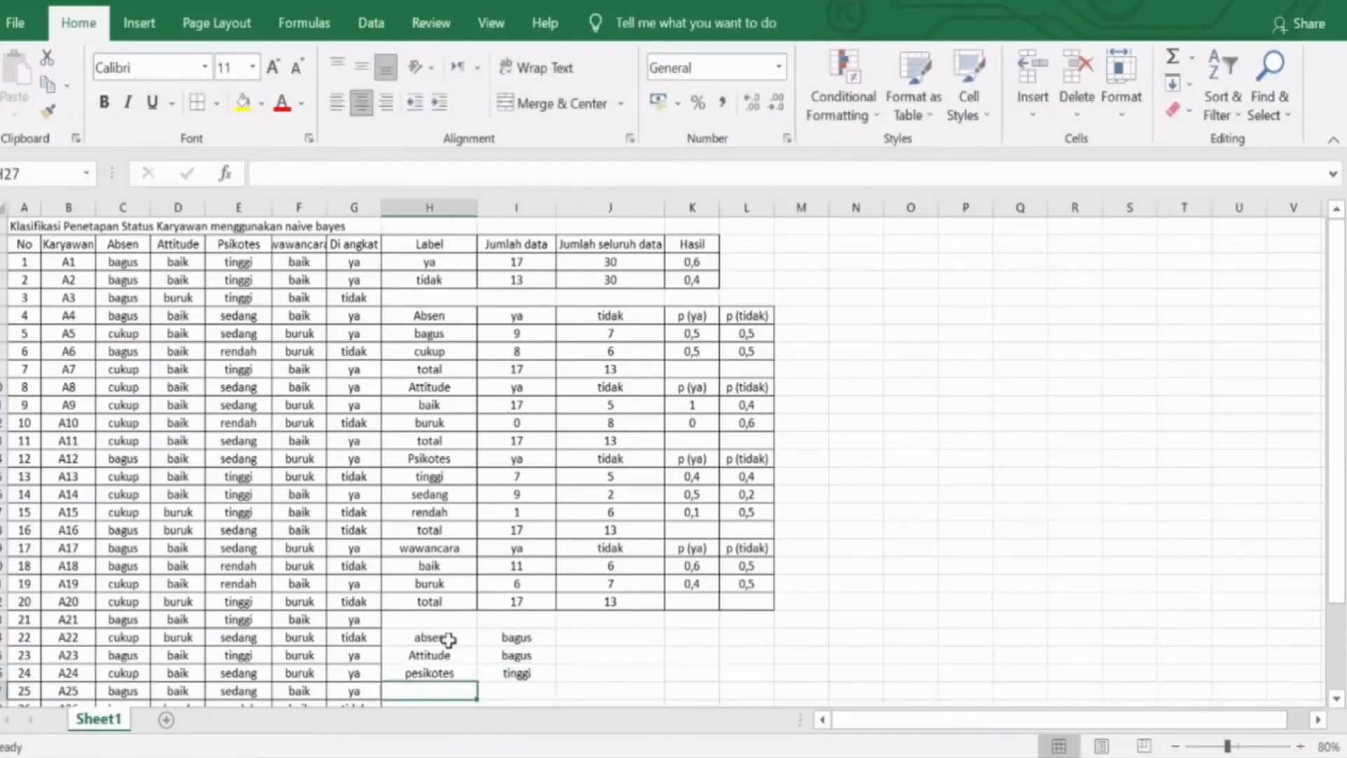
Add the wawancara label in H27 and enter its value from the journal PDF, baik, in I27.
type("wa")
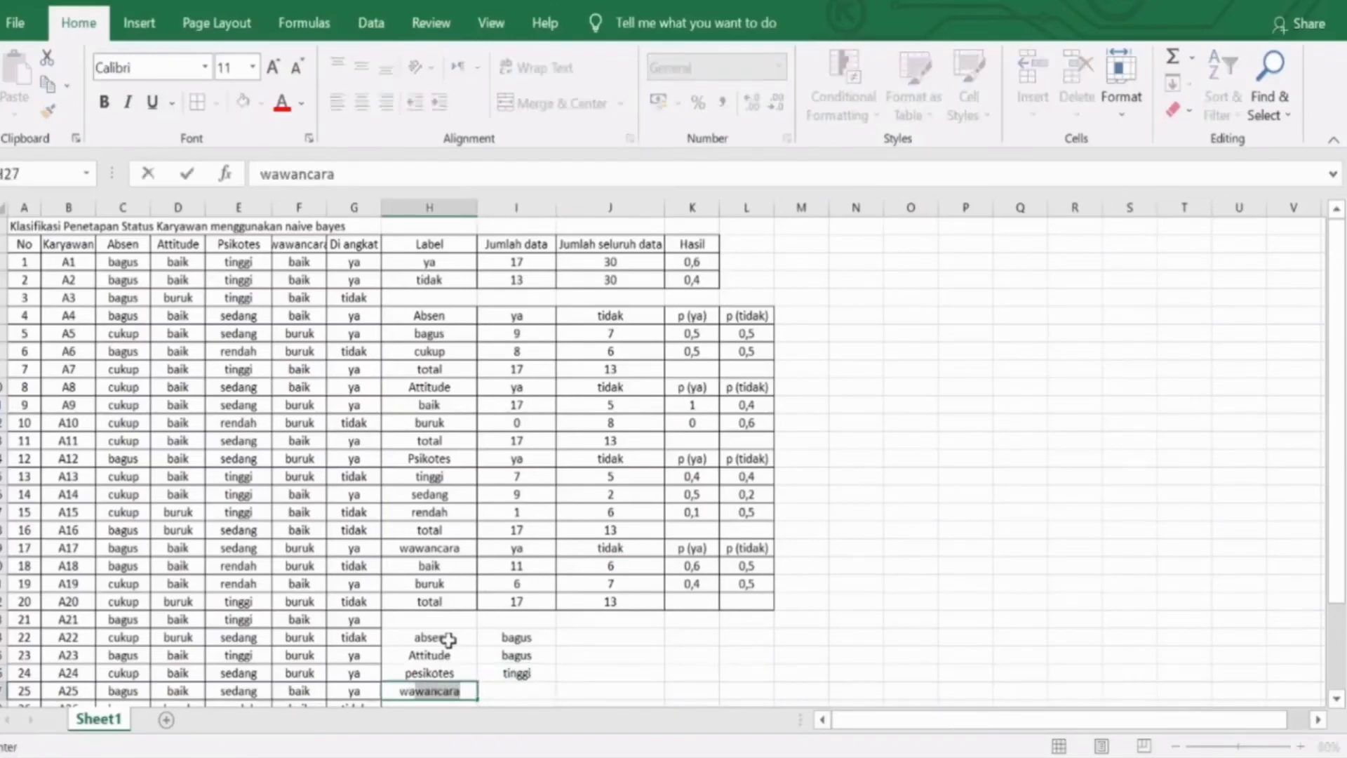
type("wancara")
key("Tab")
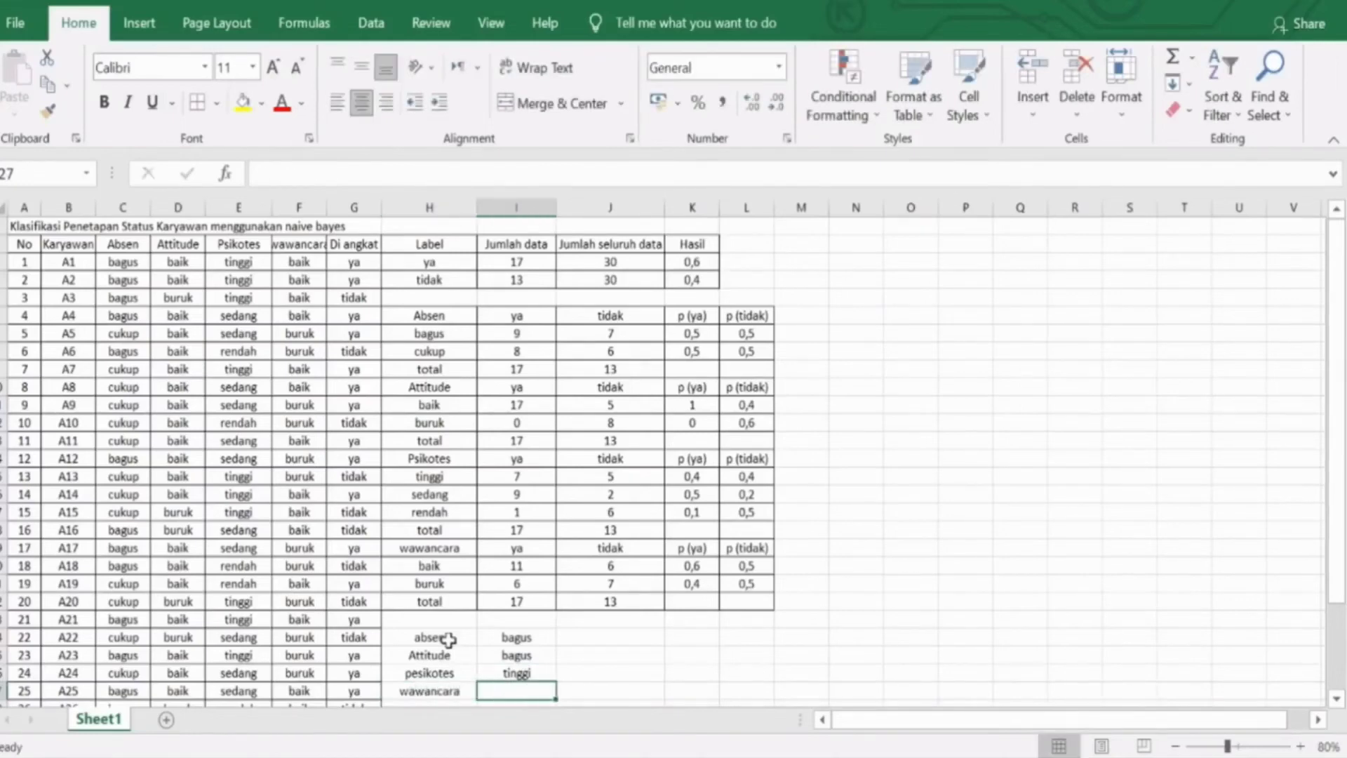
key("alt+Tab")
key("alt+Tab")
type("baik")
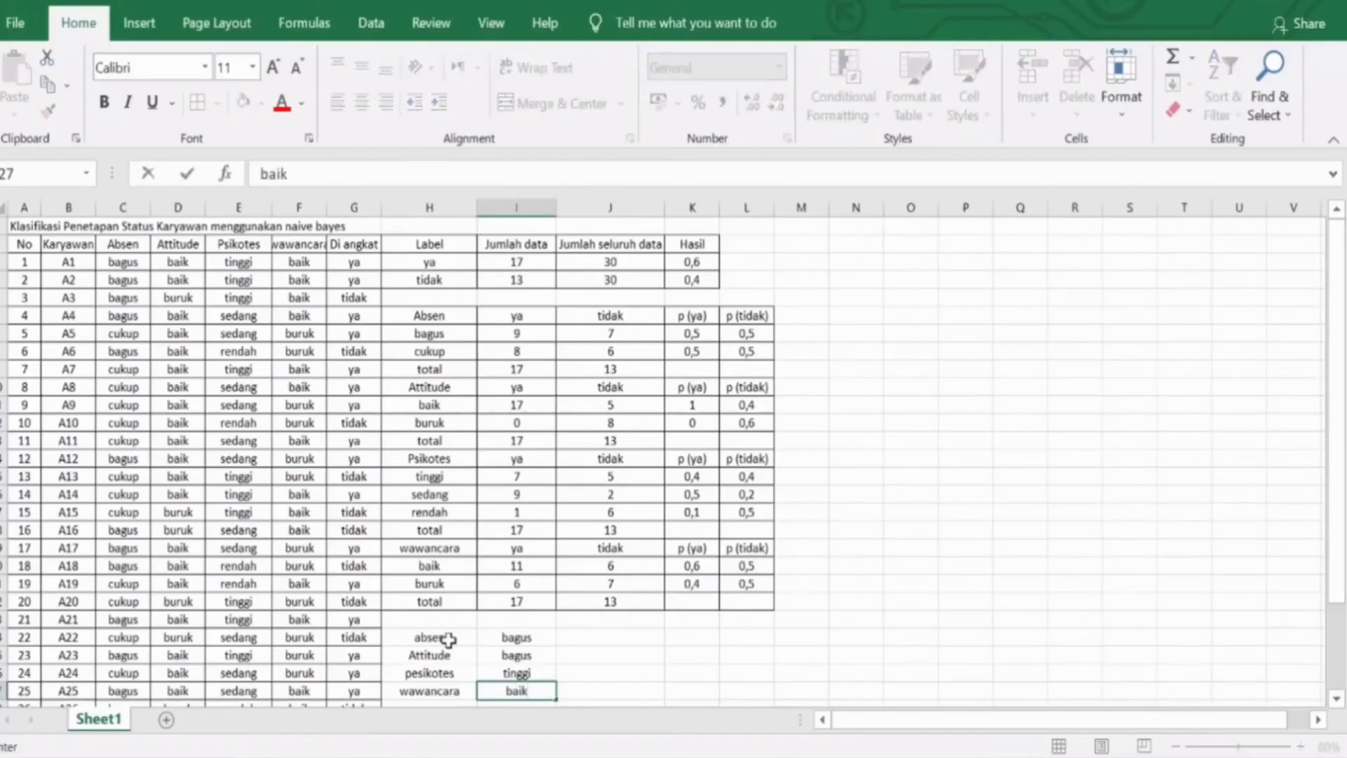
left_click(635, 619)
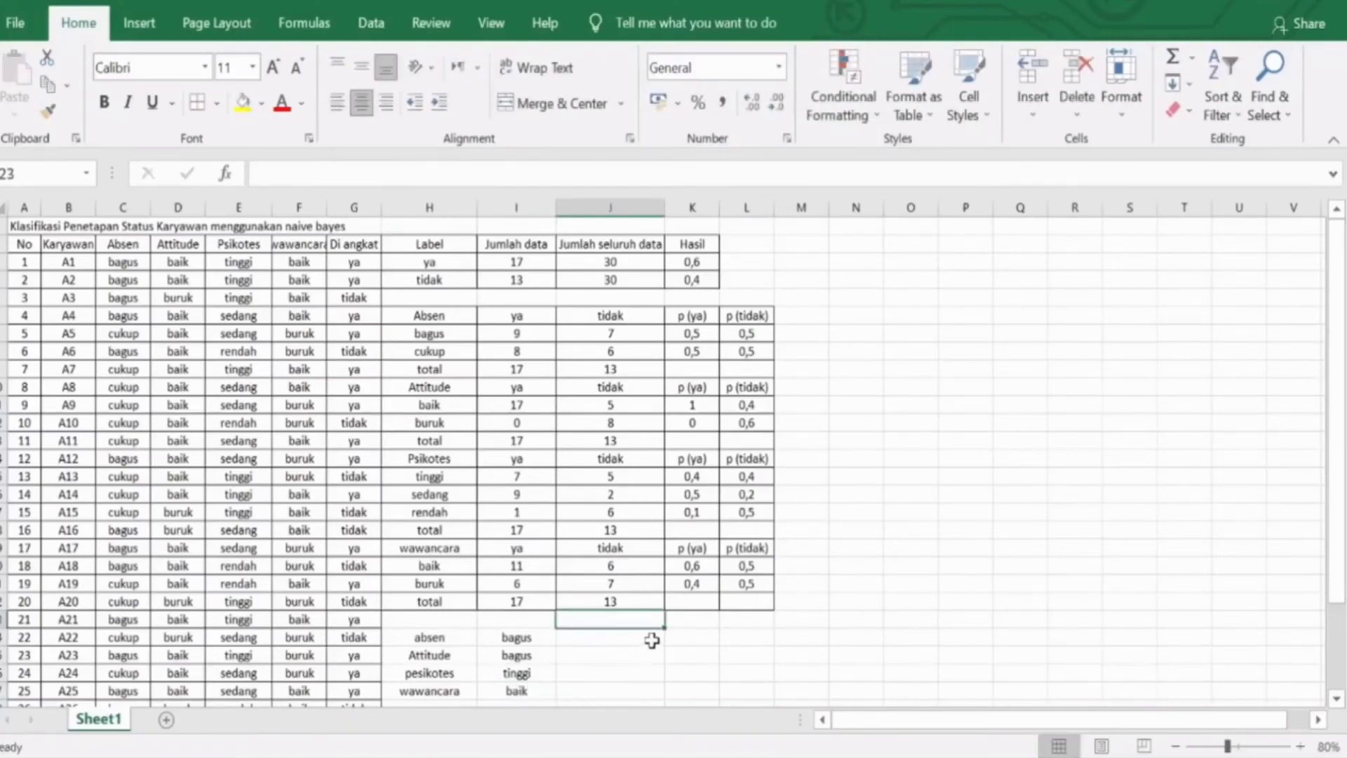
Collapse the ribbon and add the column headers ya in J23 and tidak in K23 above the test-case rows.
left_click(1337, 140)
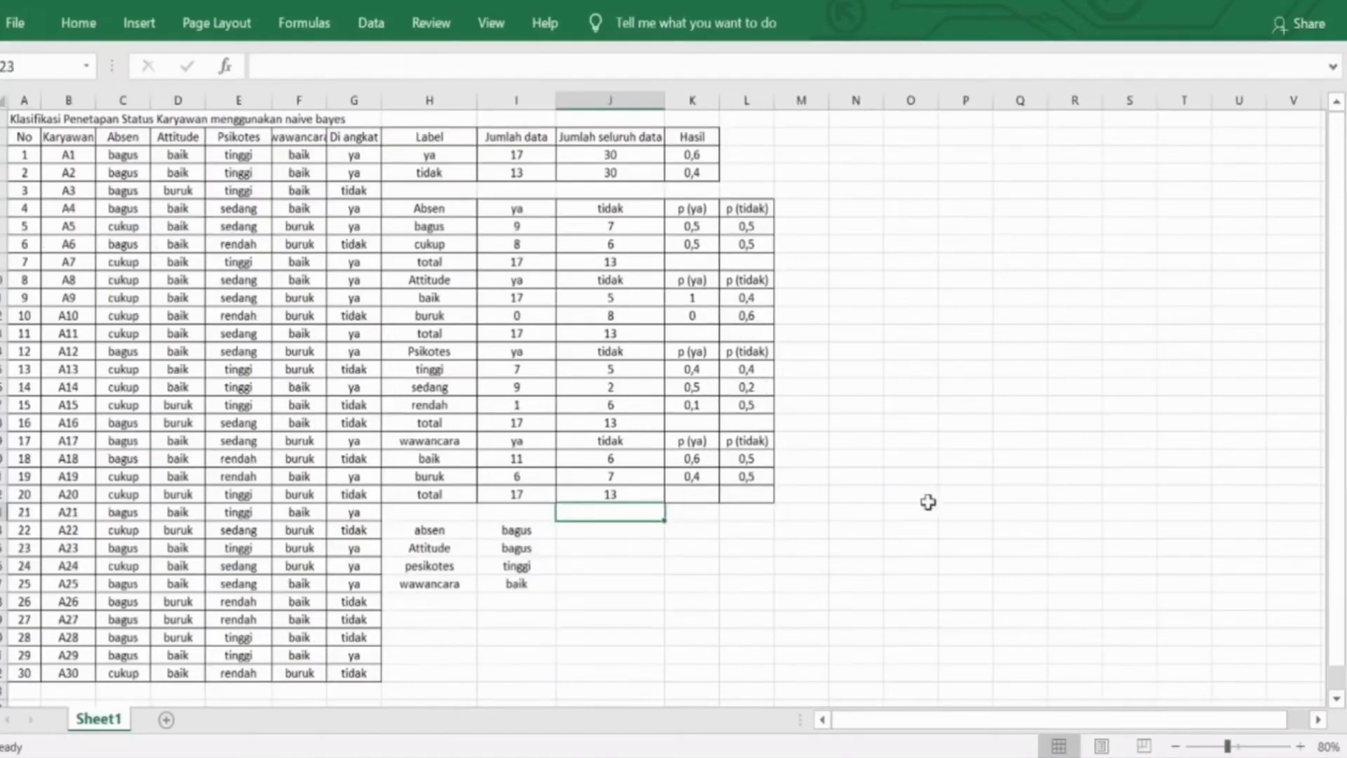
left_click(587, 531)
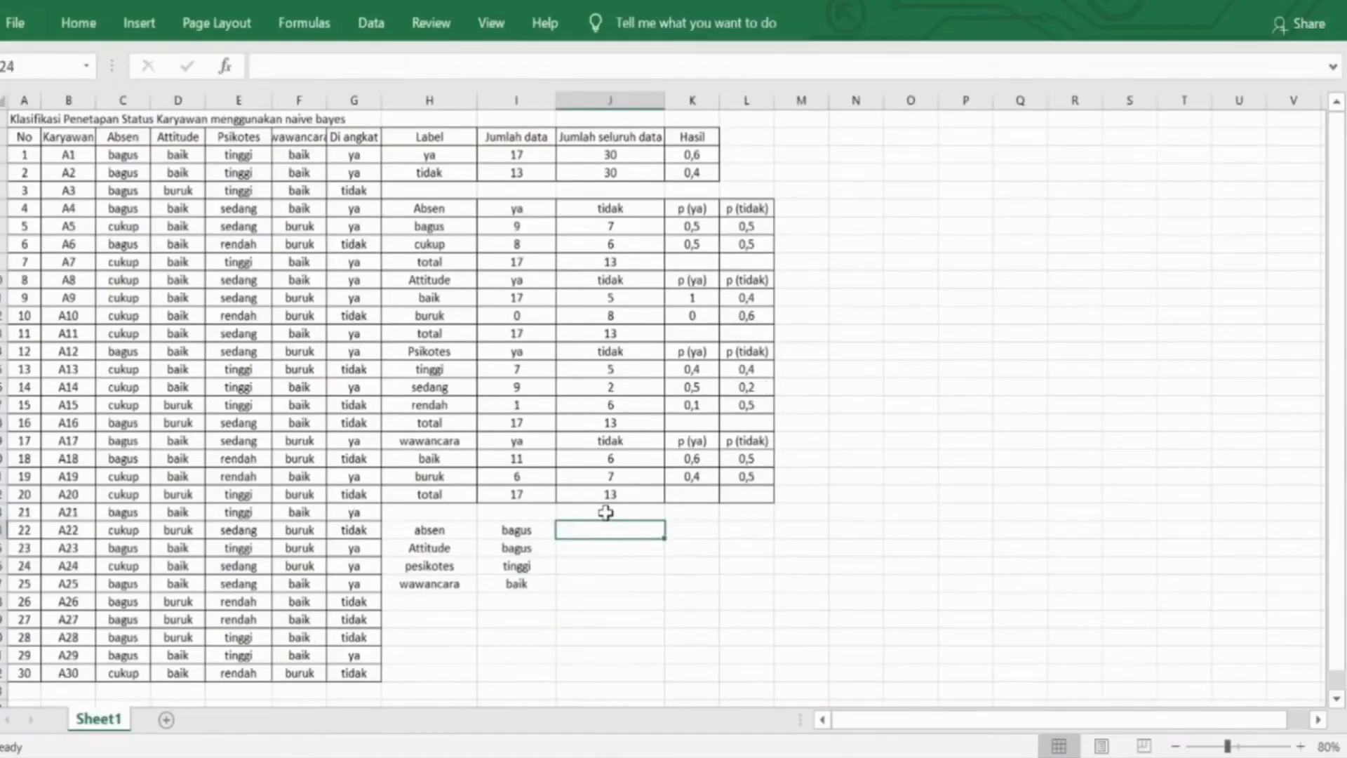
left_click(605, 512)
type("ya")
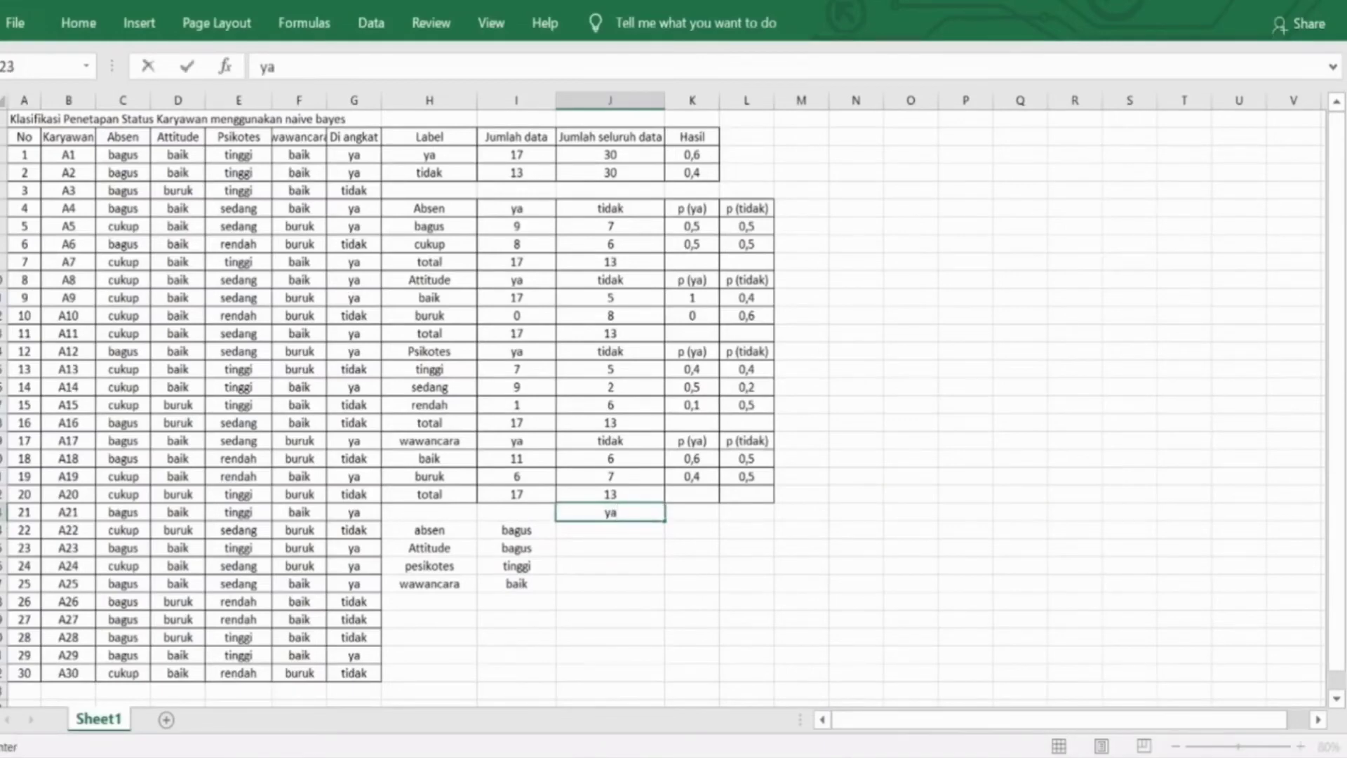
key("Tab")
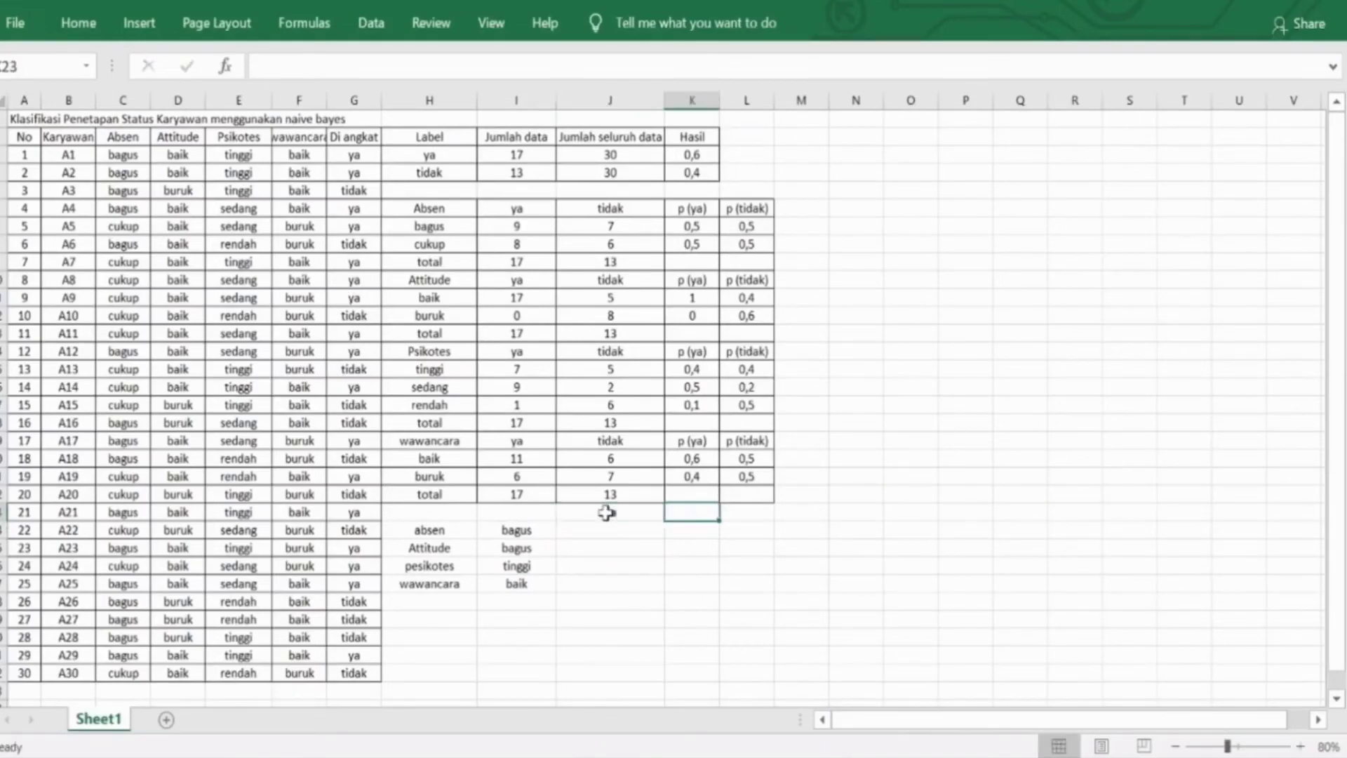
type("ti")
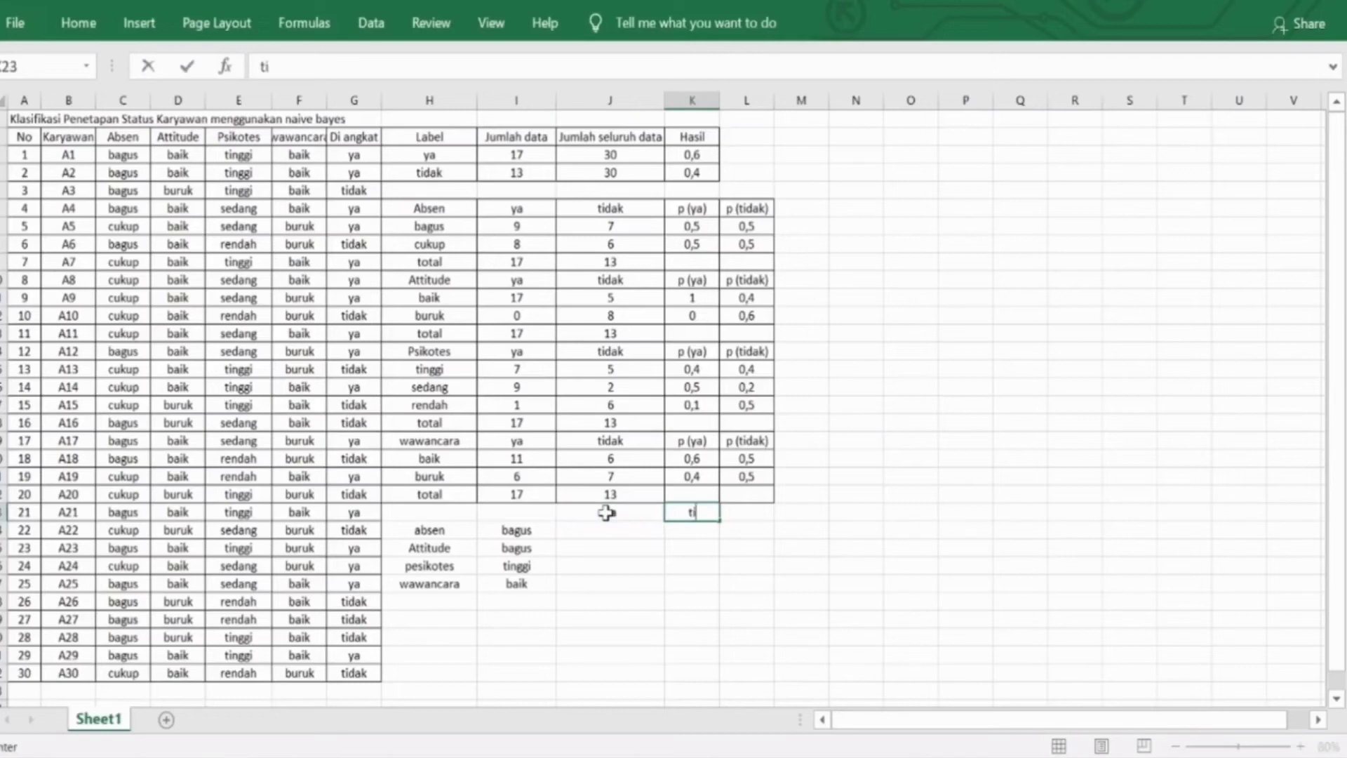
type("dak")
Fill the ya probabilities for absen and Attitude with =K7 in J24 and =K11 in J25.
left_click(595, 535)
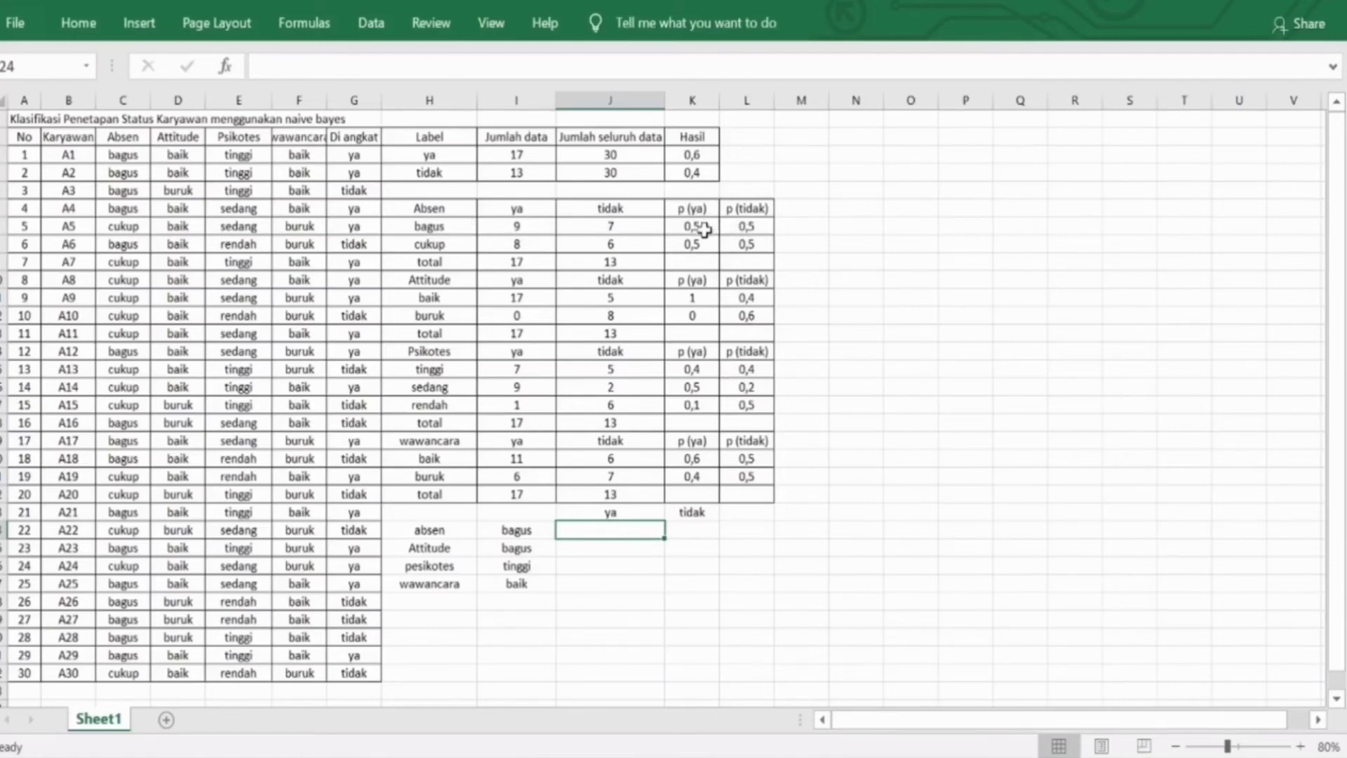
type("=")
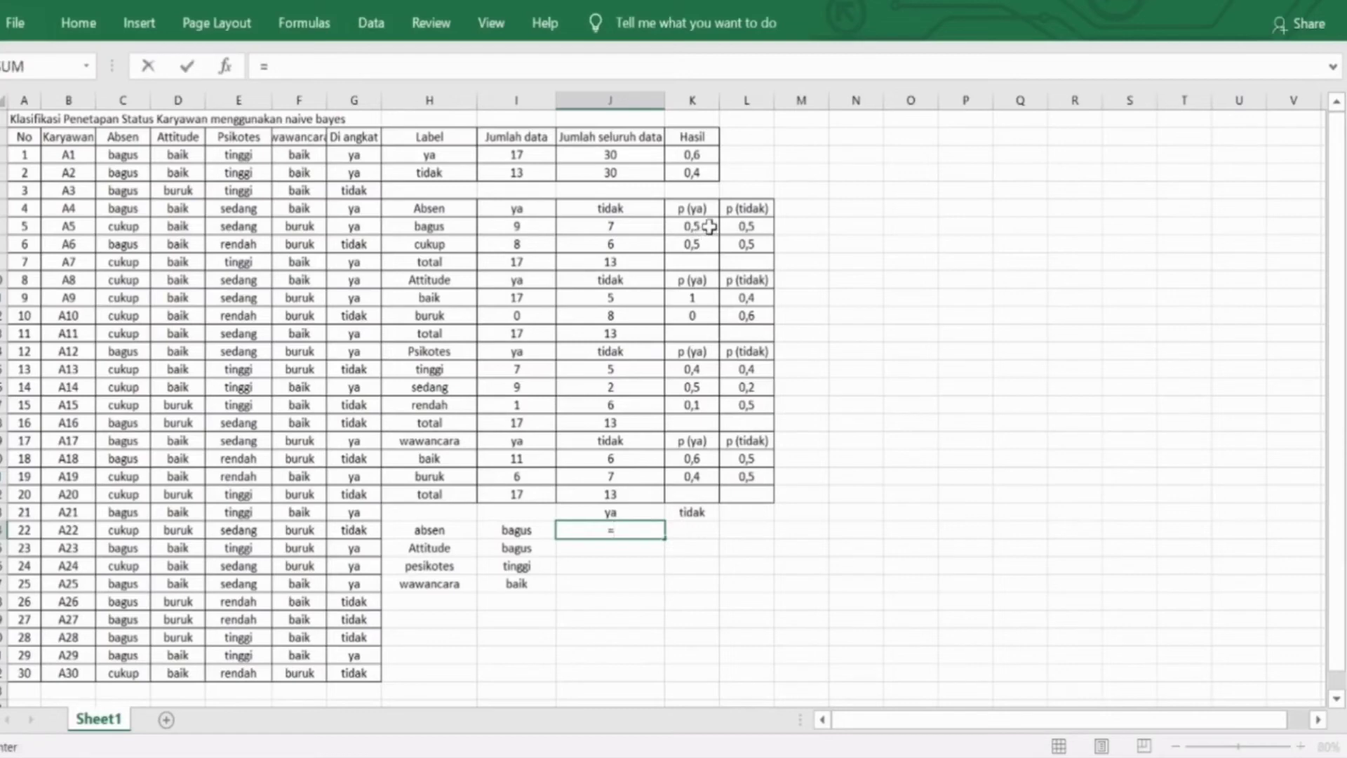
left_click(702, 226)
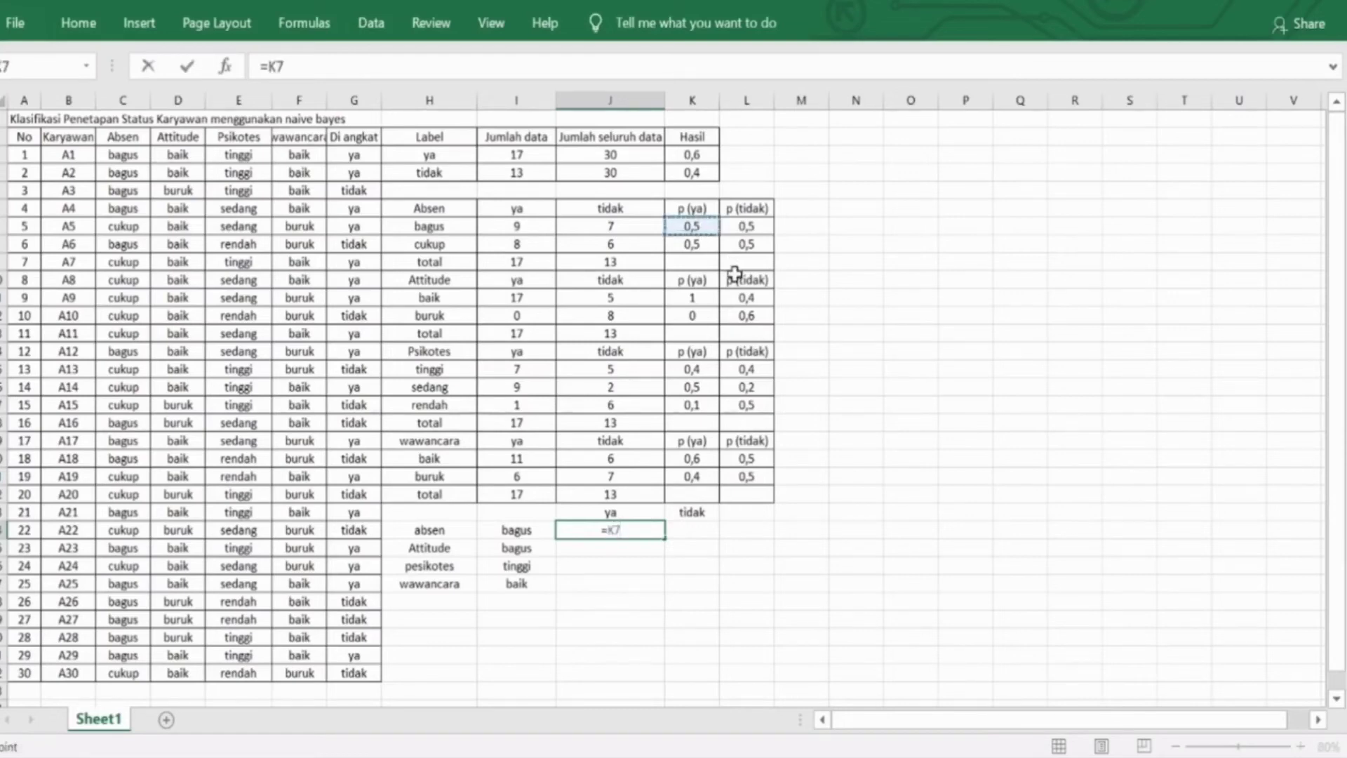
key("Return")
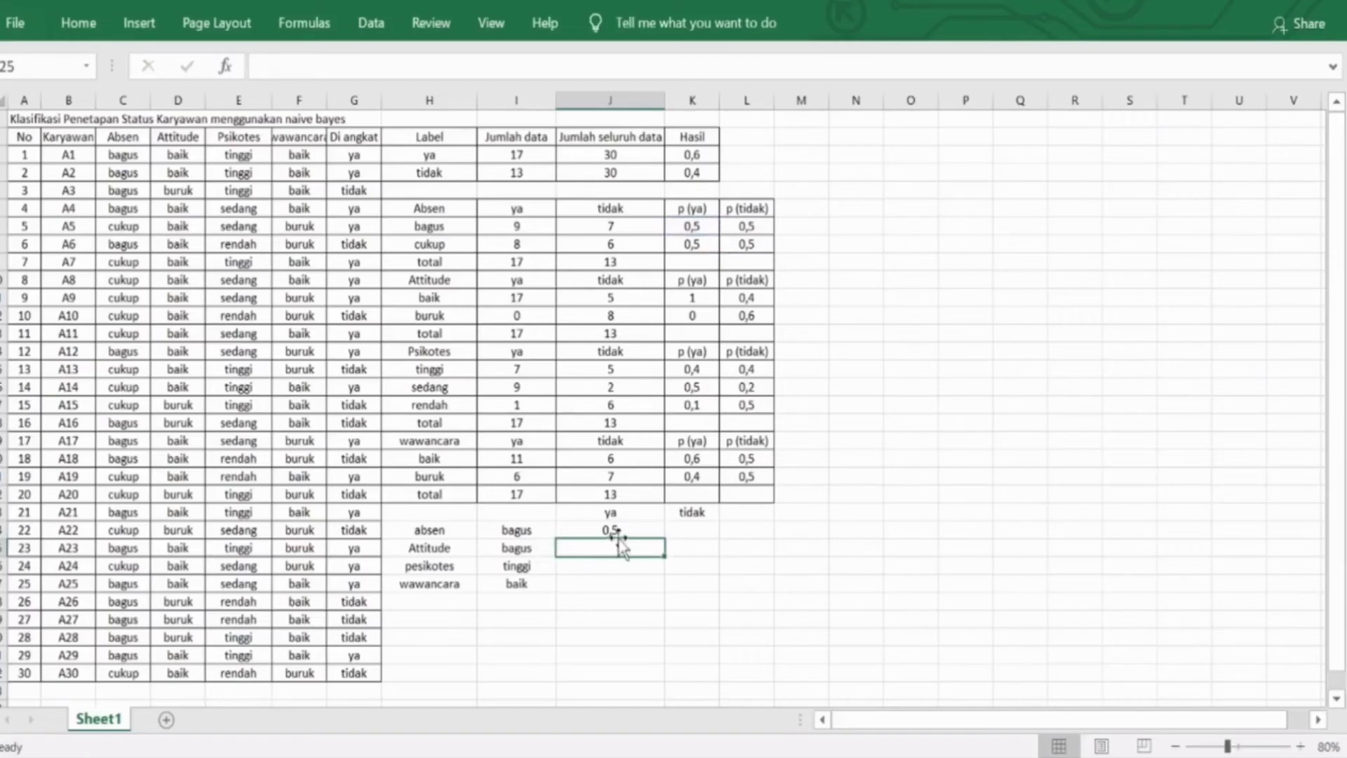
type("=")
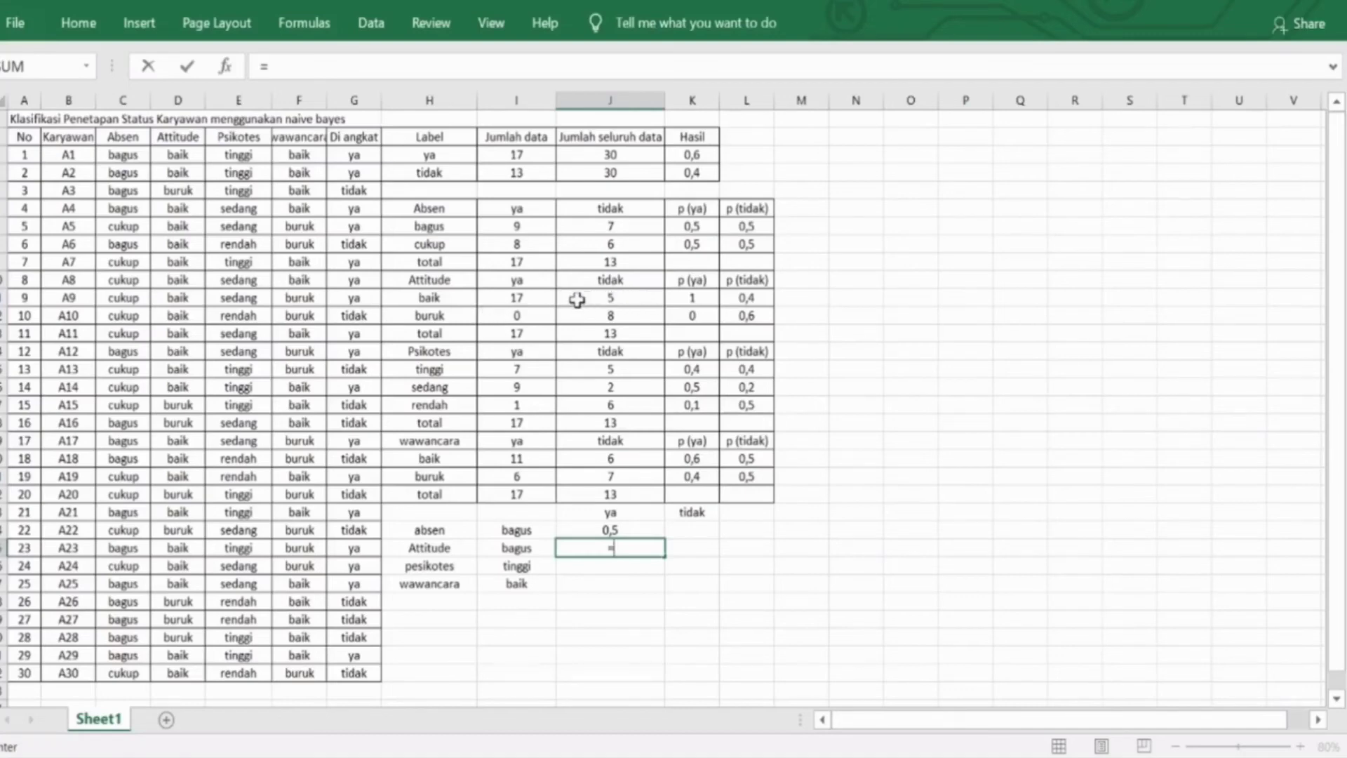
left_click(697, 298)
type("=")
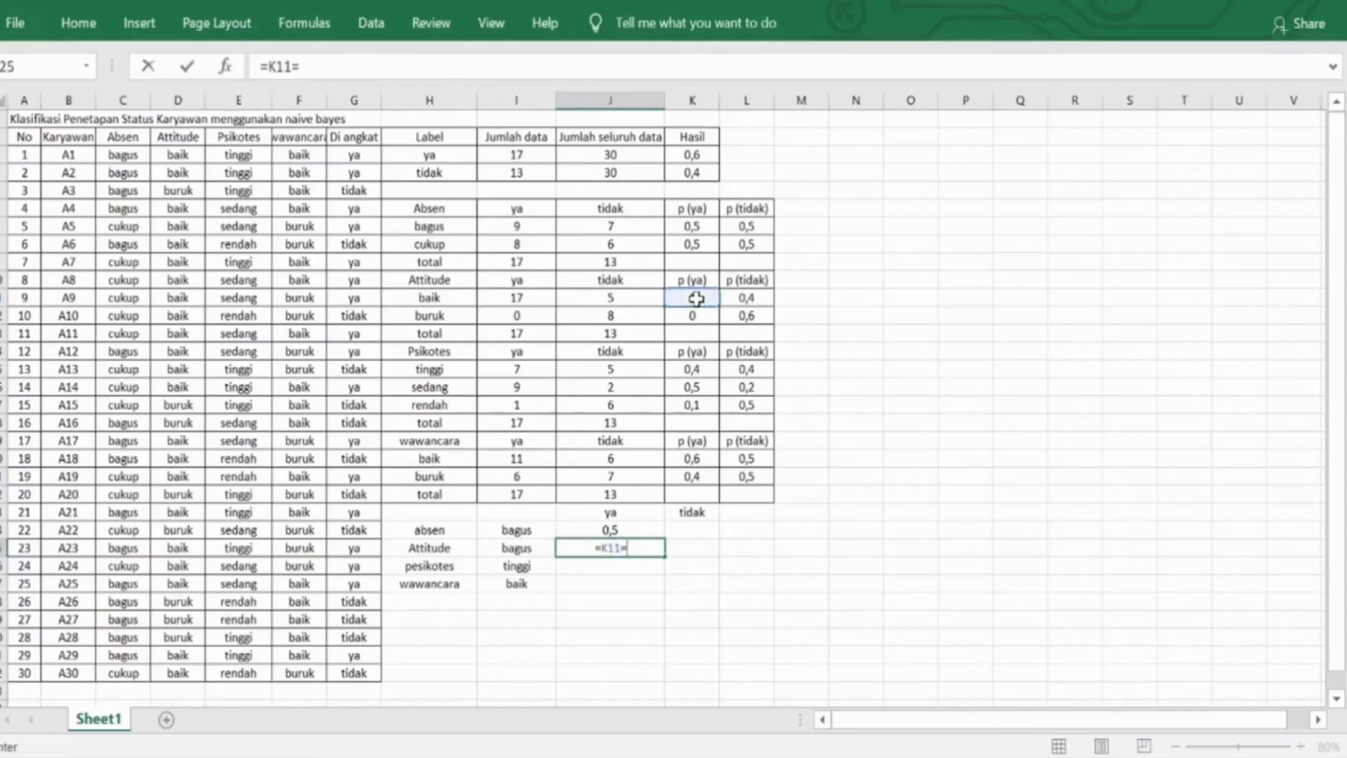
key("BackSpace")
key("Return")
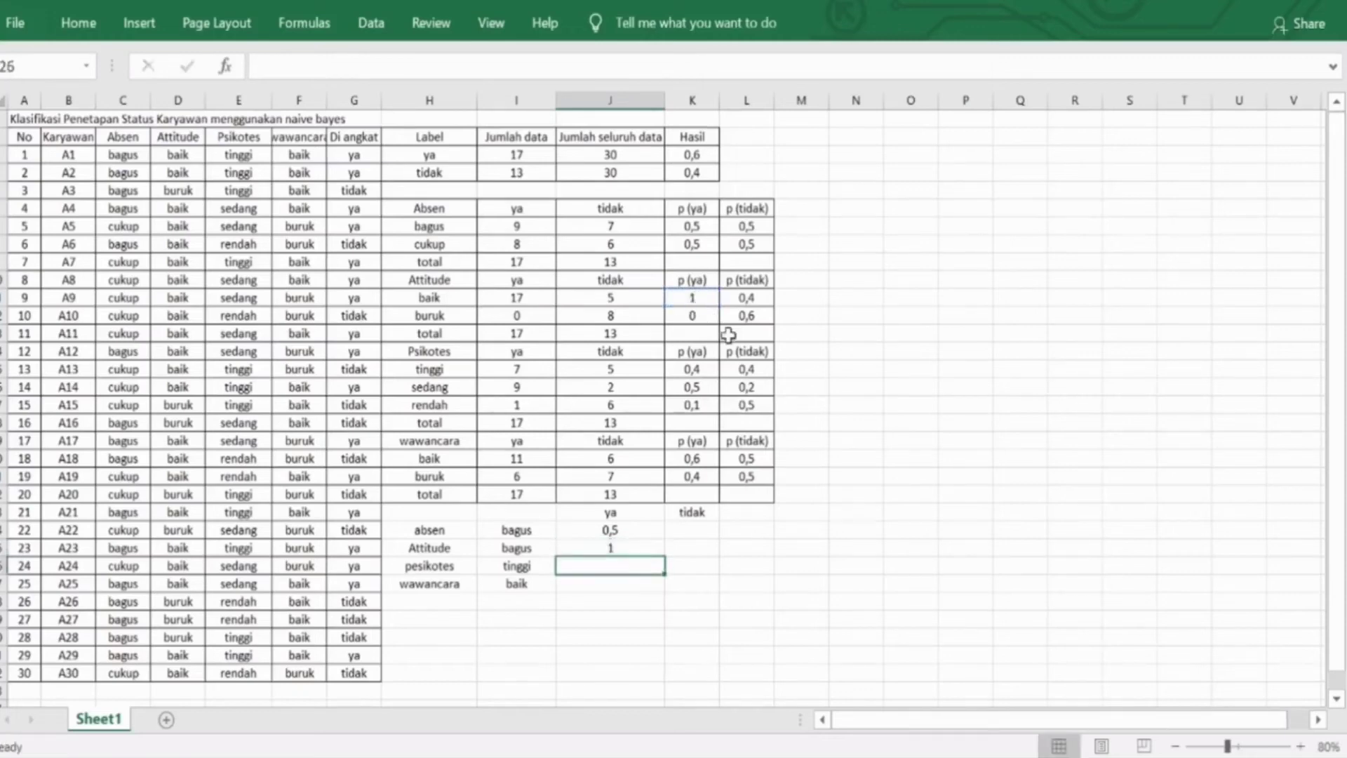
Correct the test-case Attitude value in I25 to baik.
left_click(534, 550)
type("baik")
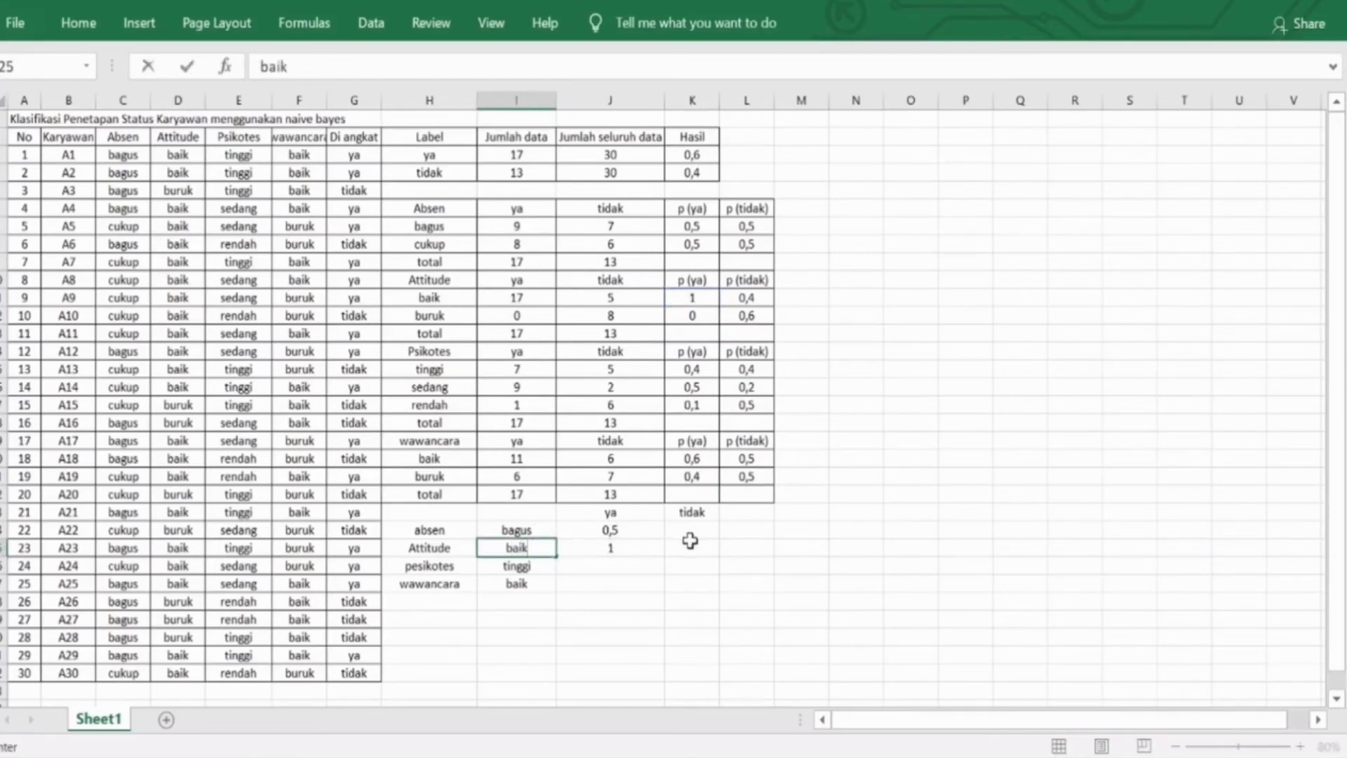
left_click(631, 551)
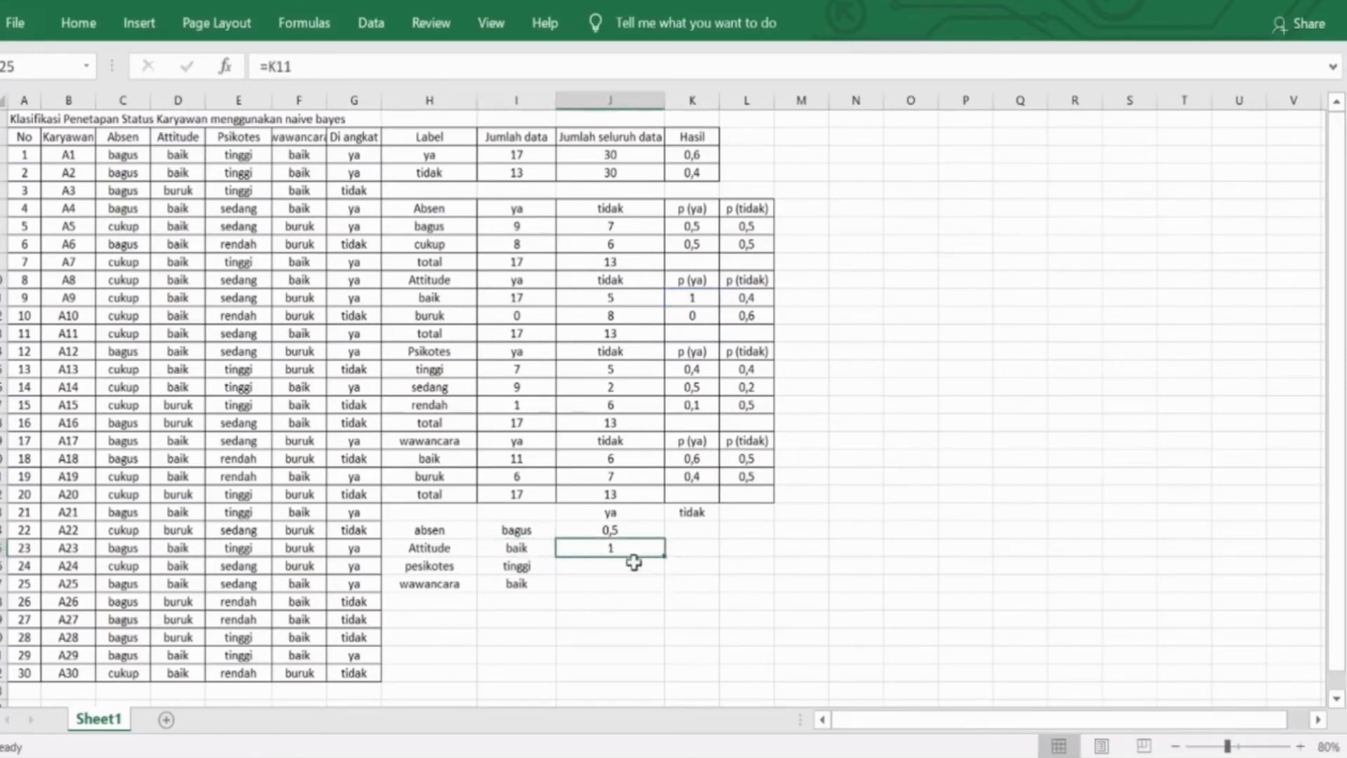
Fill the ya probabilities for pesikotes and wawancara with =K15 in J26 and =K20 in J27.
left_click(631, 568)
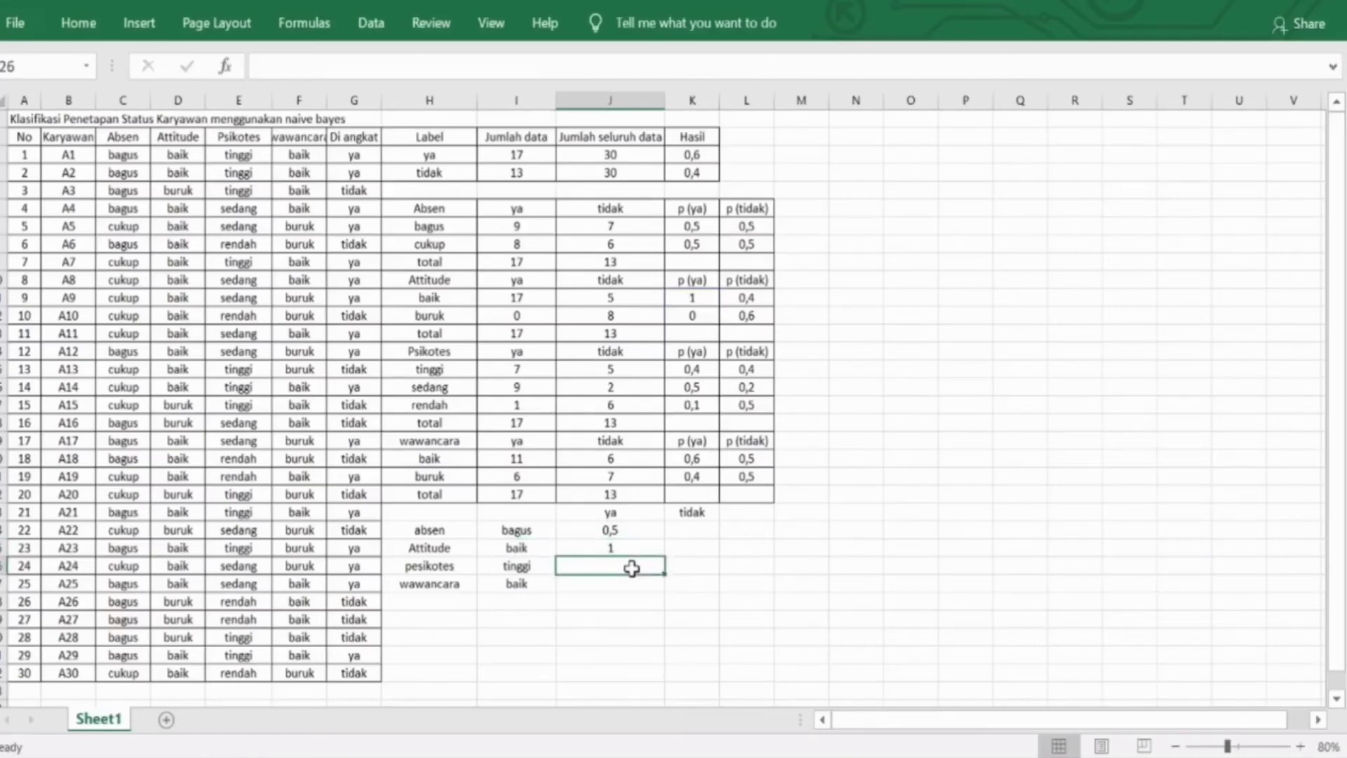
type("=")
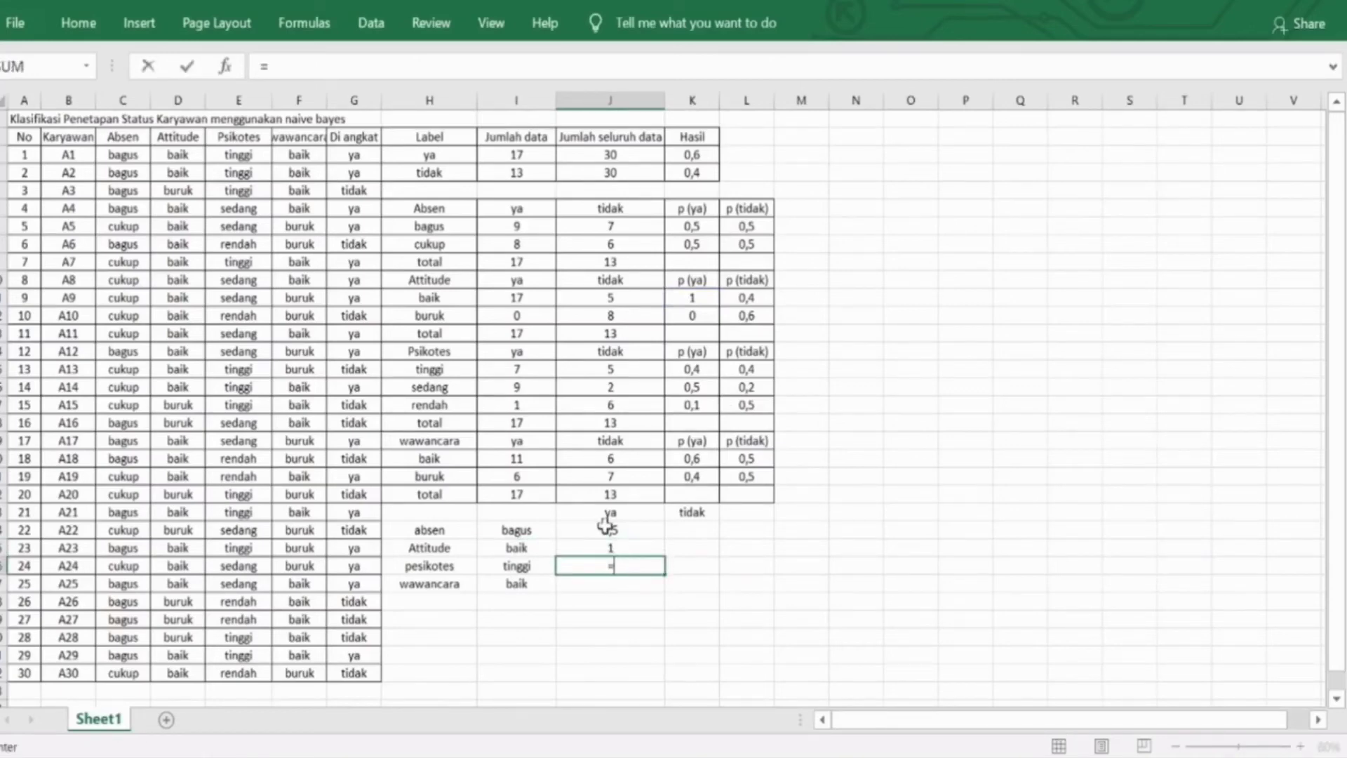
left_click(693, 370)
key("Return")
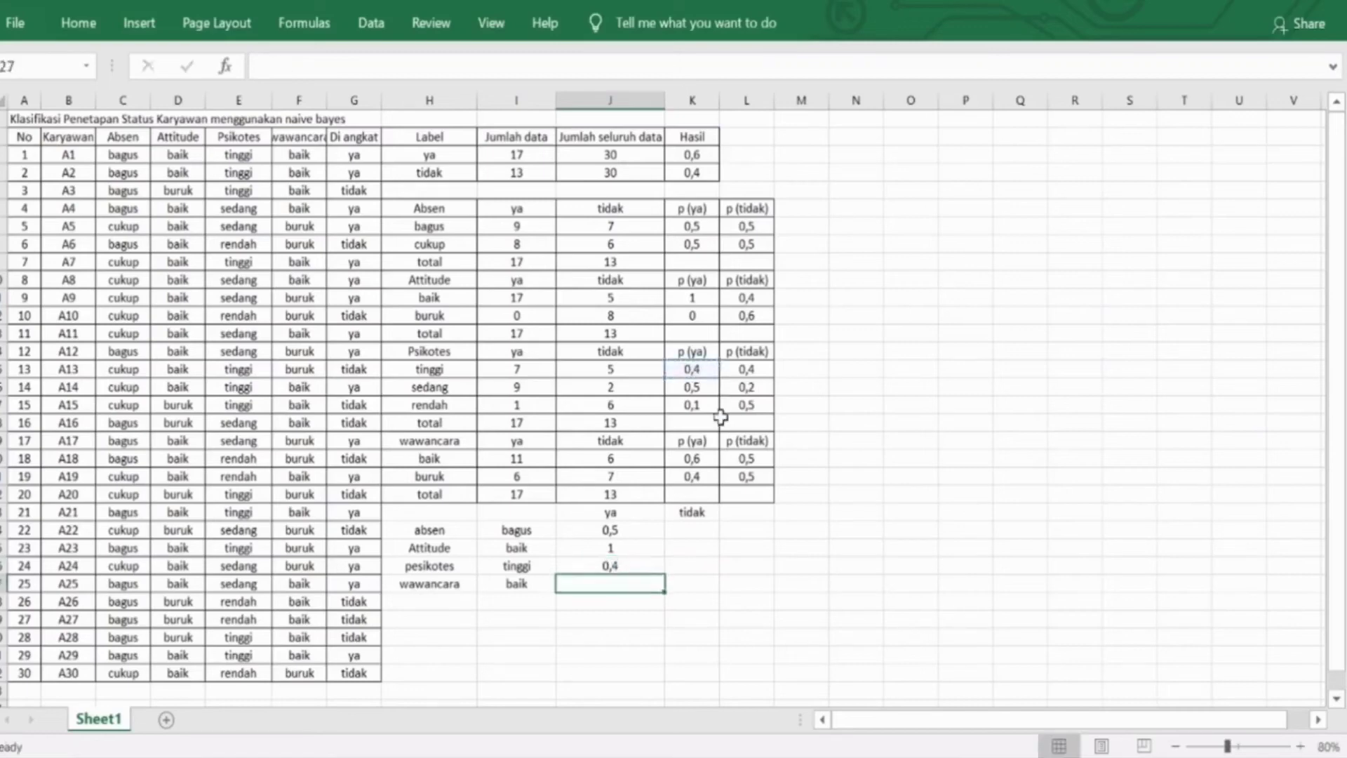
type("=")
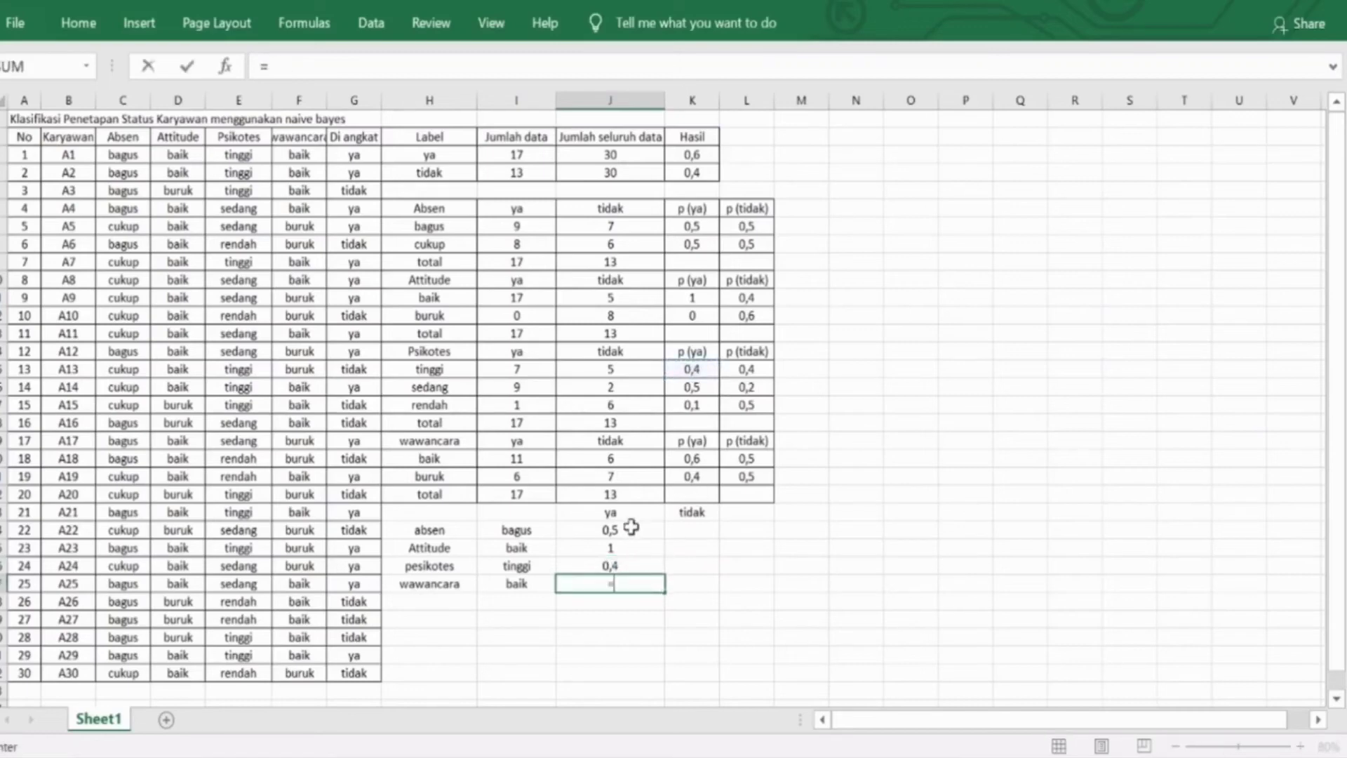
left_click(693, 460)
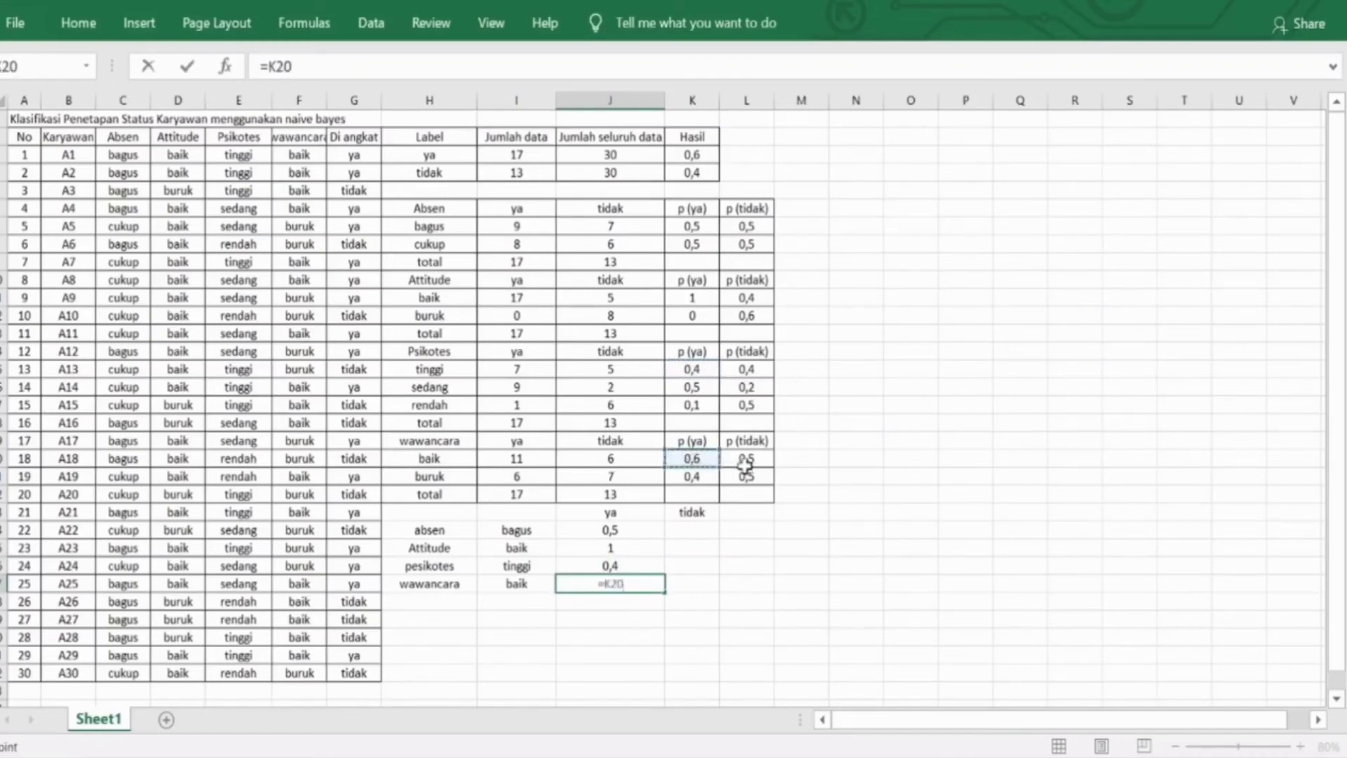
Fill the tidak probabilities for absen and Attitude with =L7 in K24 and =L11 in K25.
left_click(702, 534)
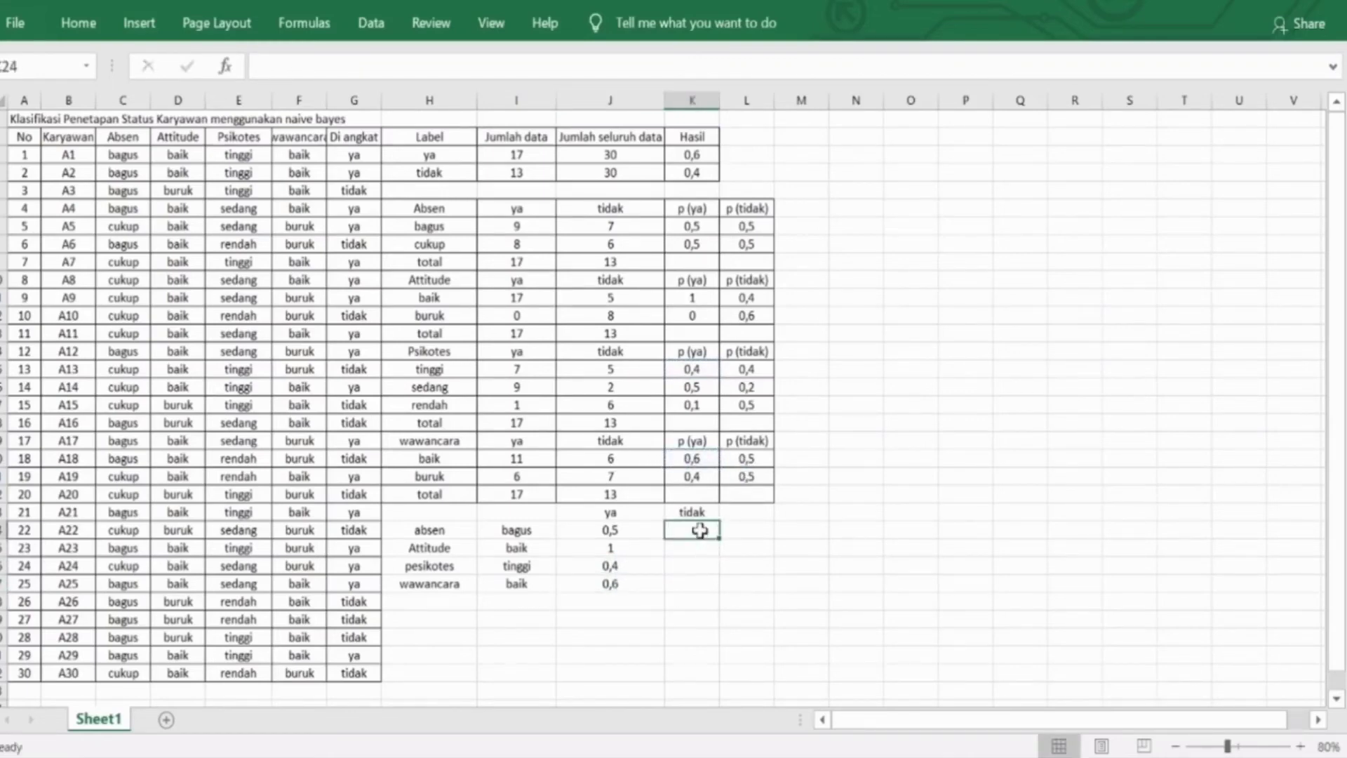
type("=")
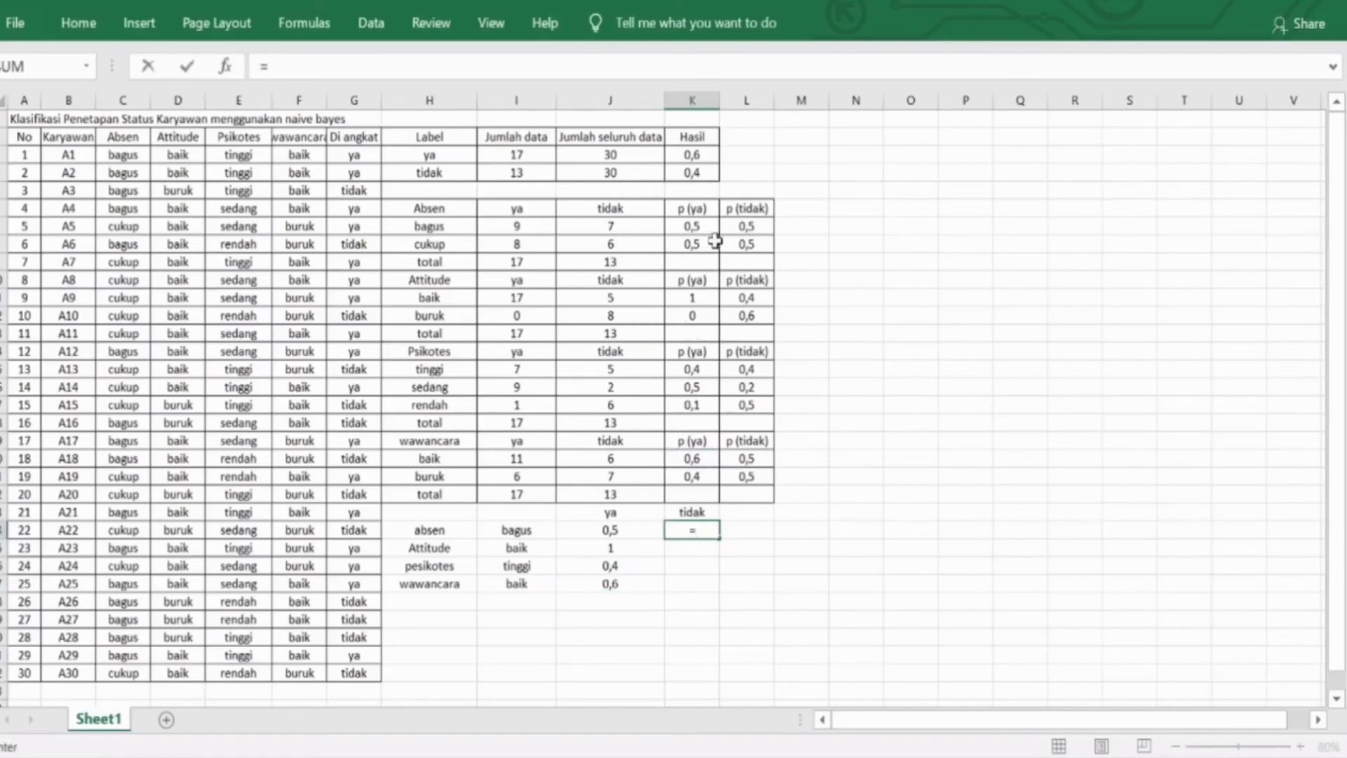
left_click(759, 227)
key("Return")
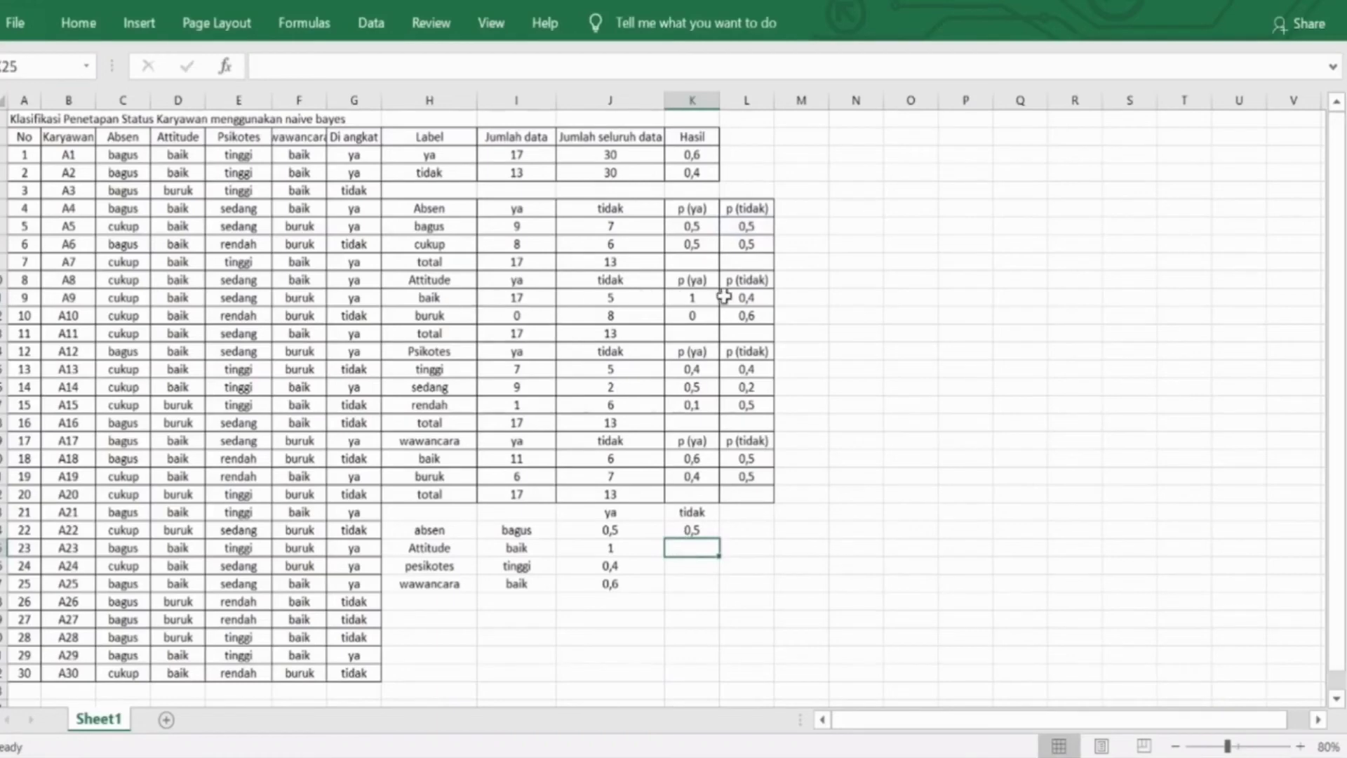
type("=")
left_click(752, 298)
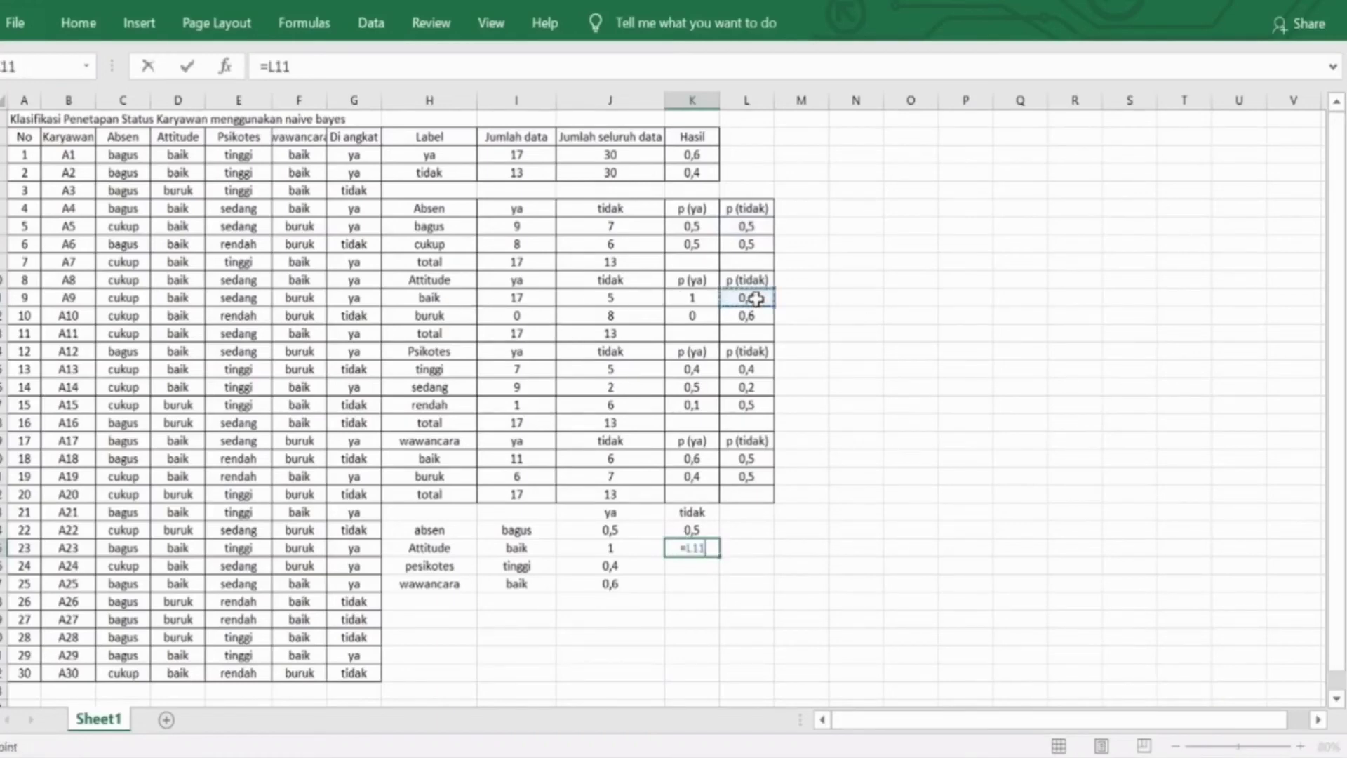
key("Return")
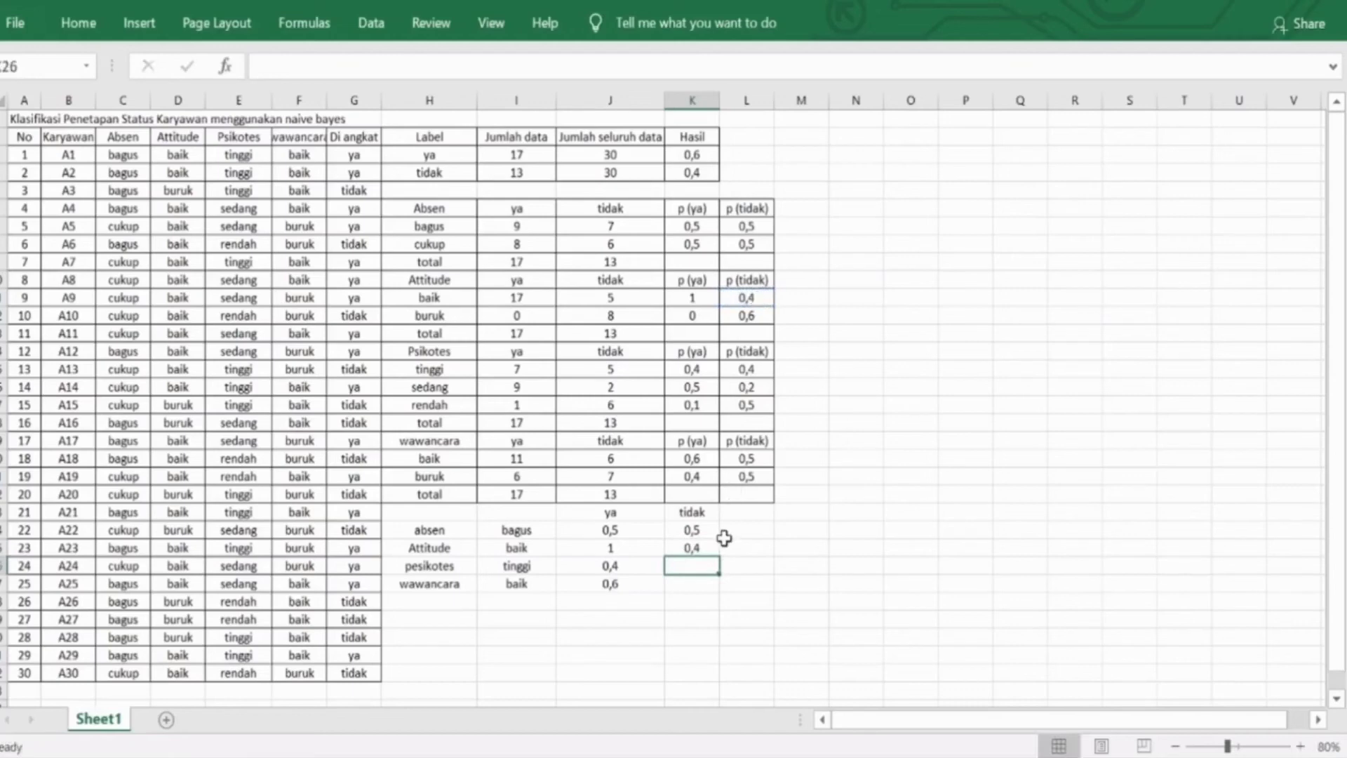
Fill the tidak probability for pesikotes tinggi in K26 with the formula =L15.
type("=")
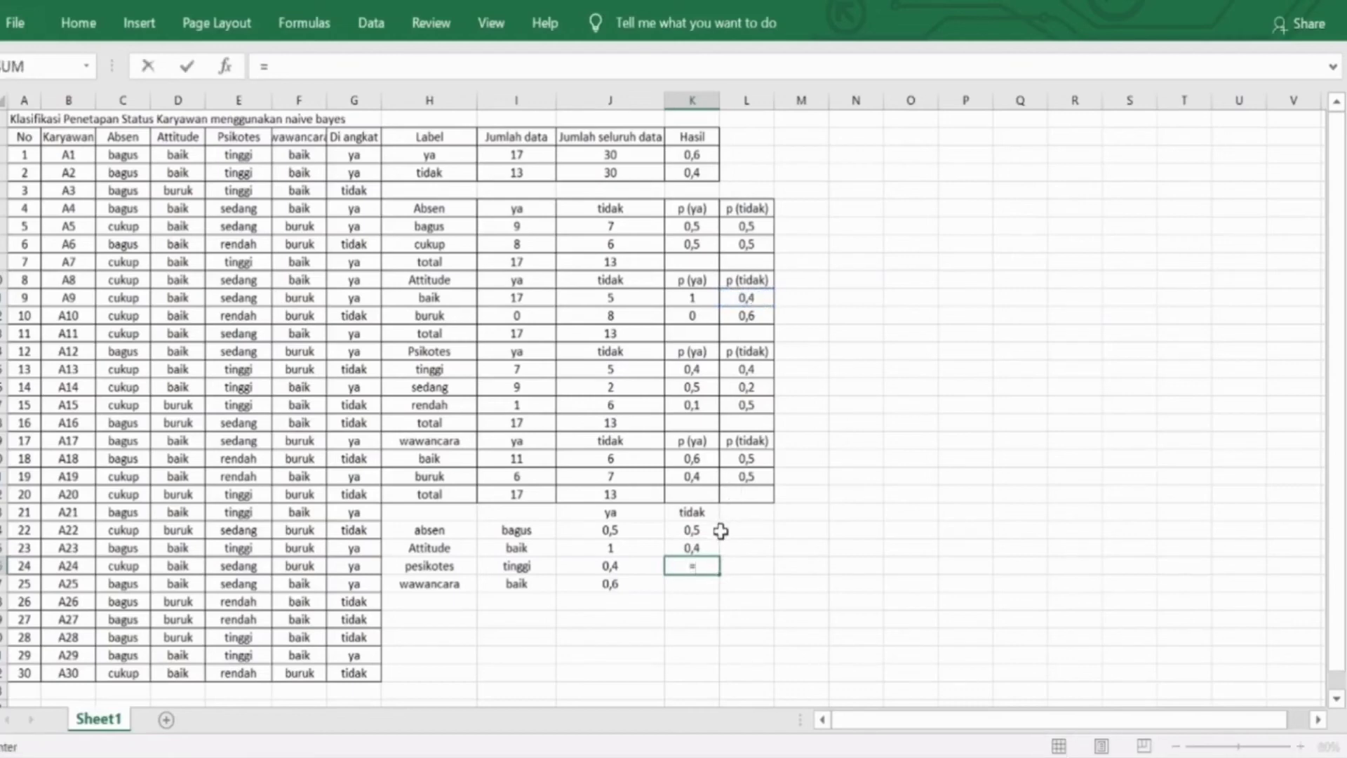
left_click(748, 372)
key("Return")
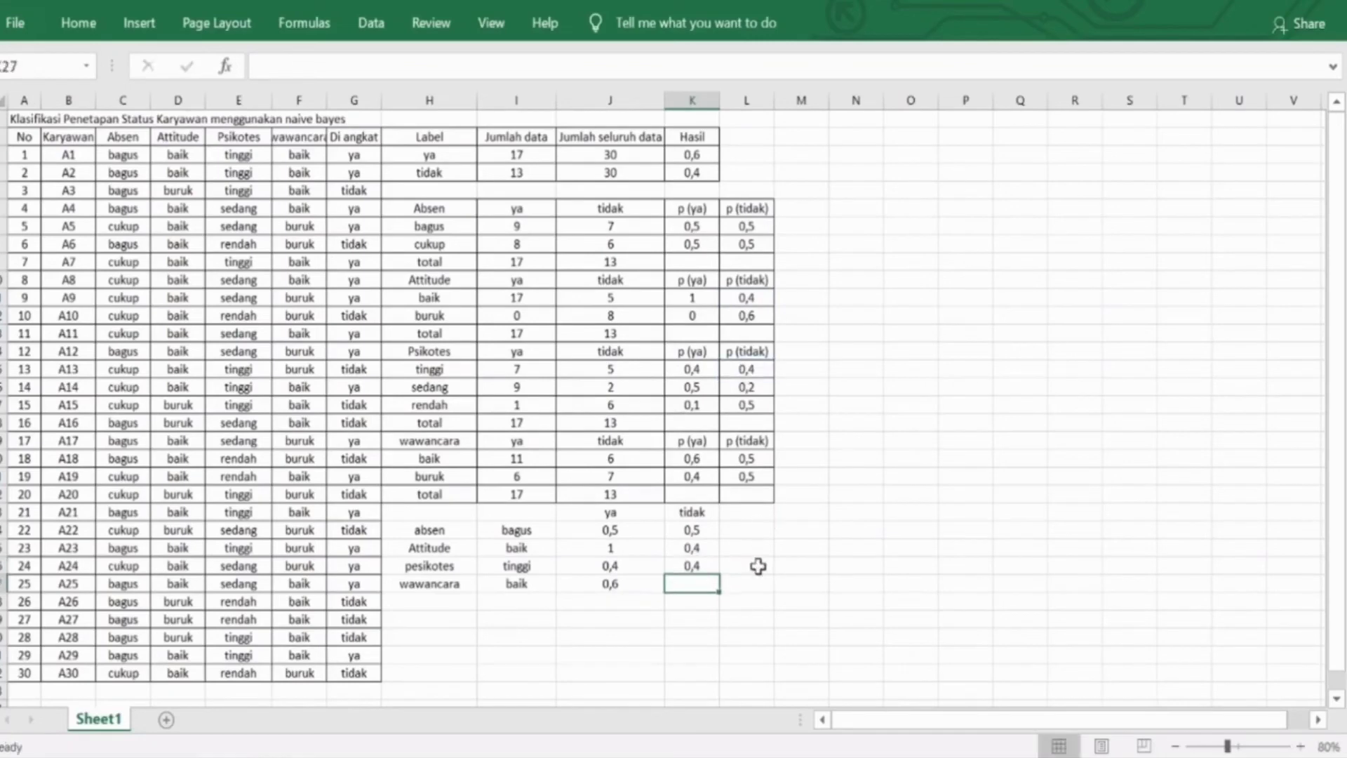
Fill the tidak probability for wawancara baik in K27 with the formula =L20.
type("=")
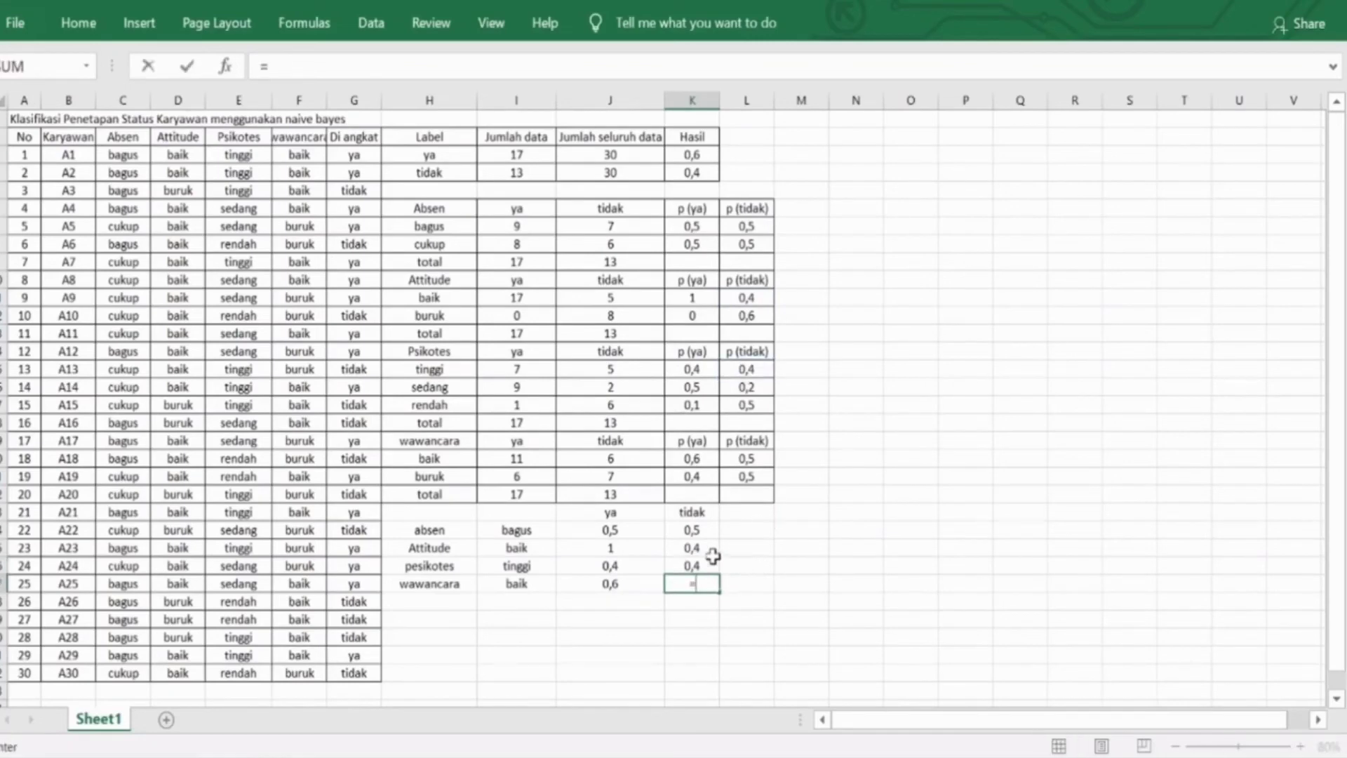
left_click(762, 460)
key("Return")
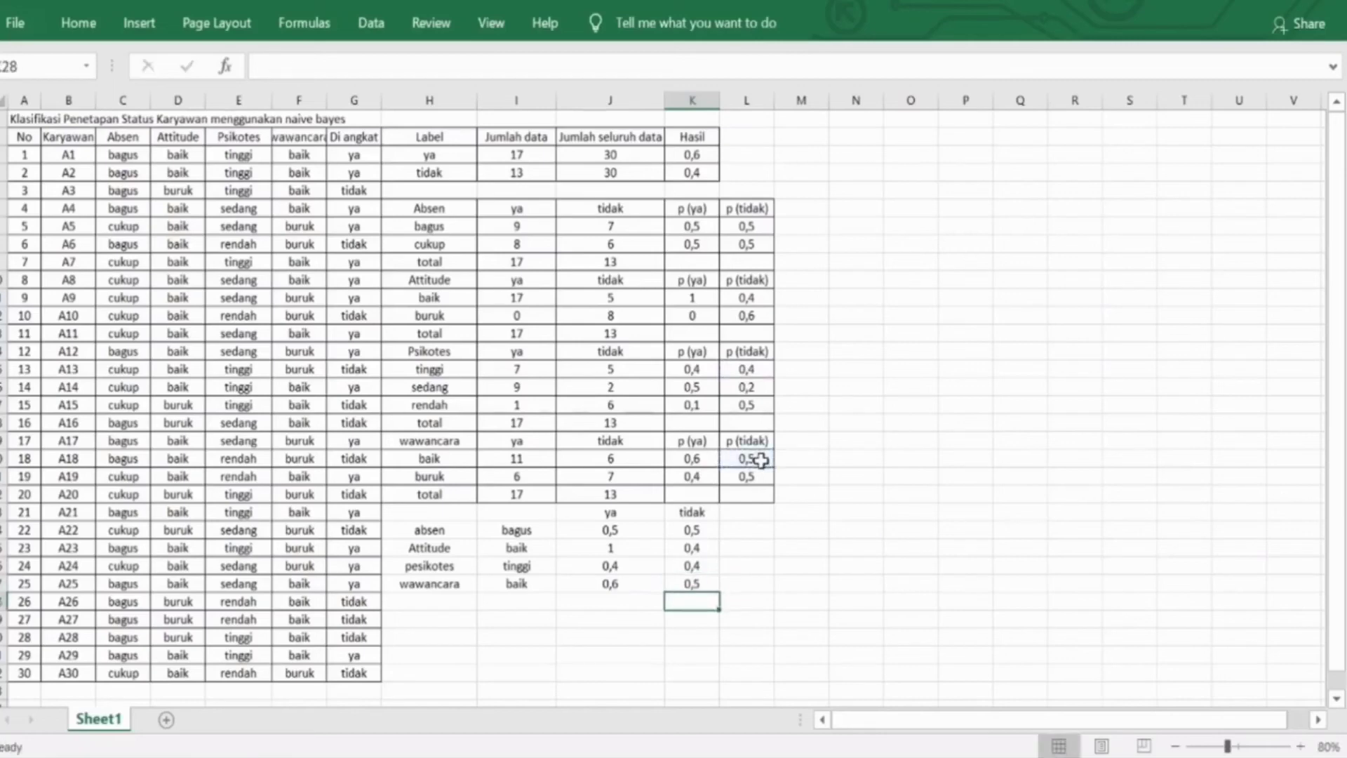
left_click(785, 577)
Multiply the four ya probabilities in J28 with the formula =J24*J25*J26*J27.
left_click(635, 602)
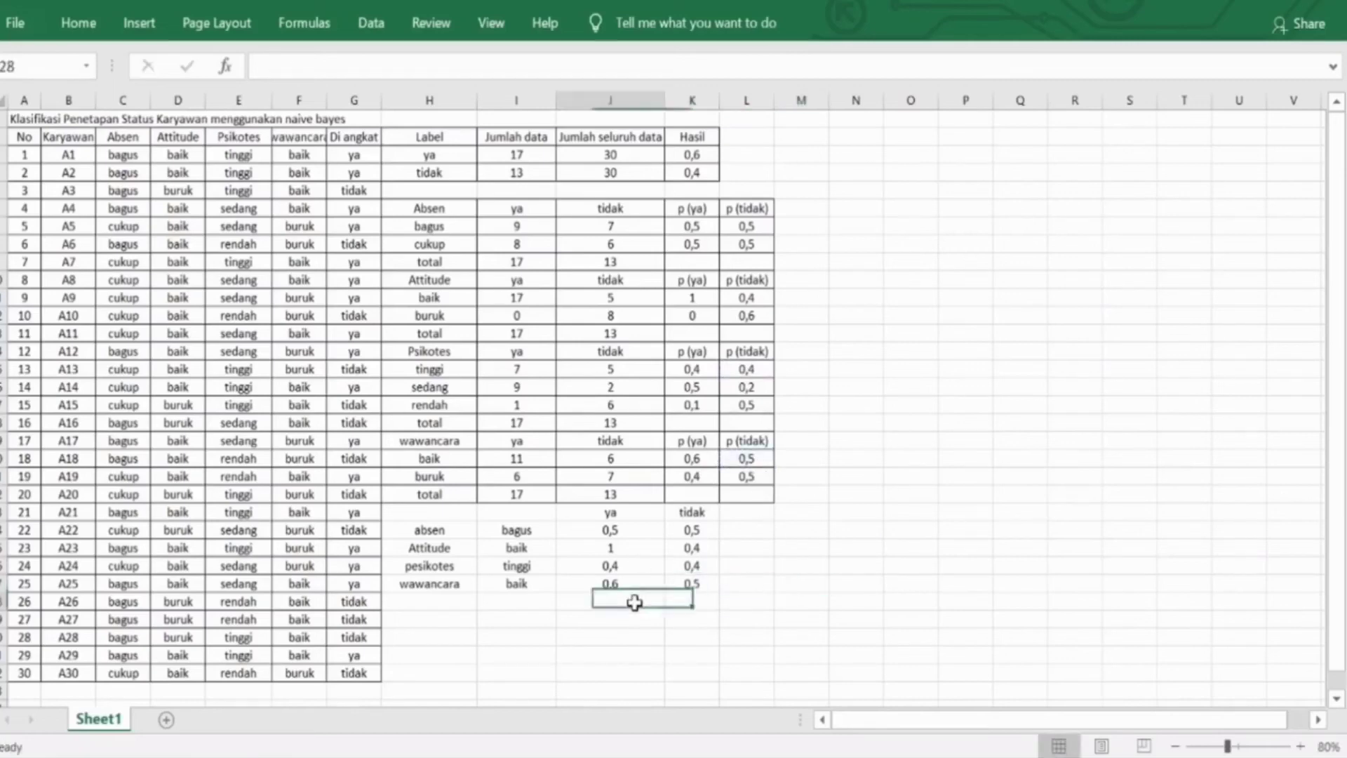
type("=")
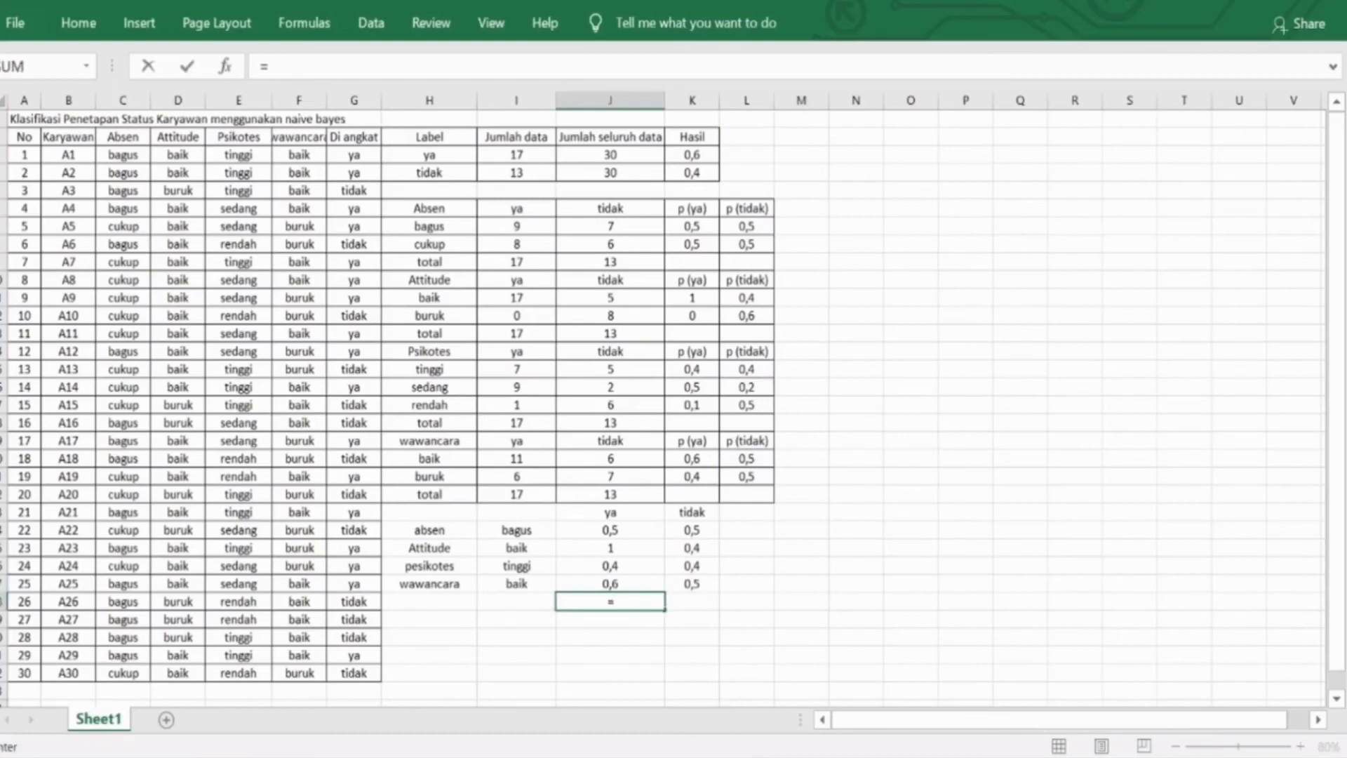
left_click(636, 534)
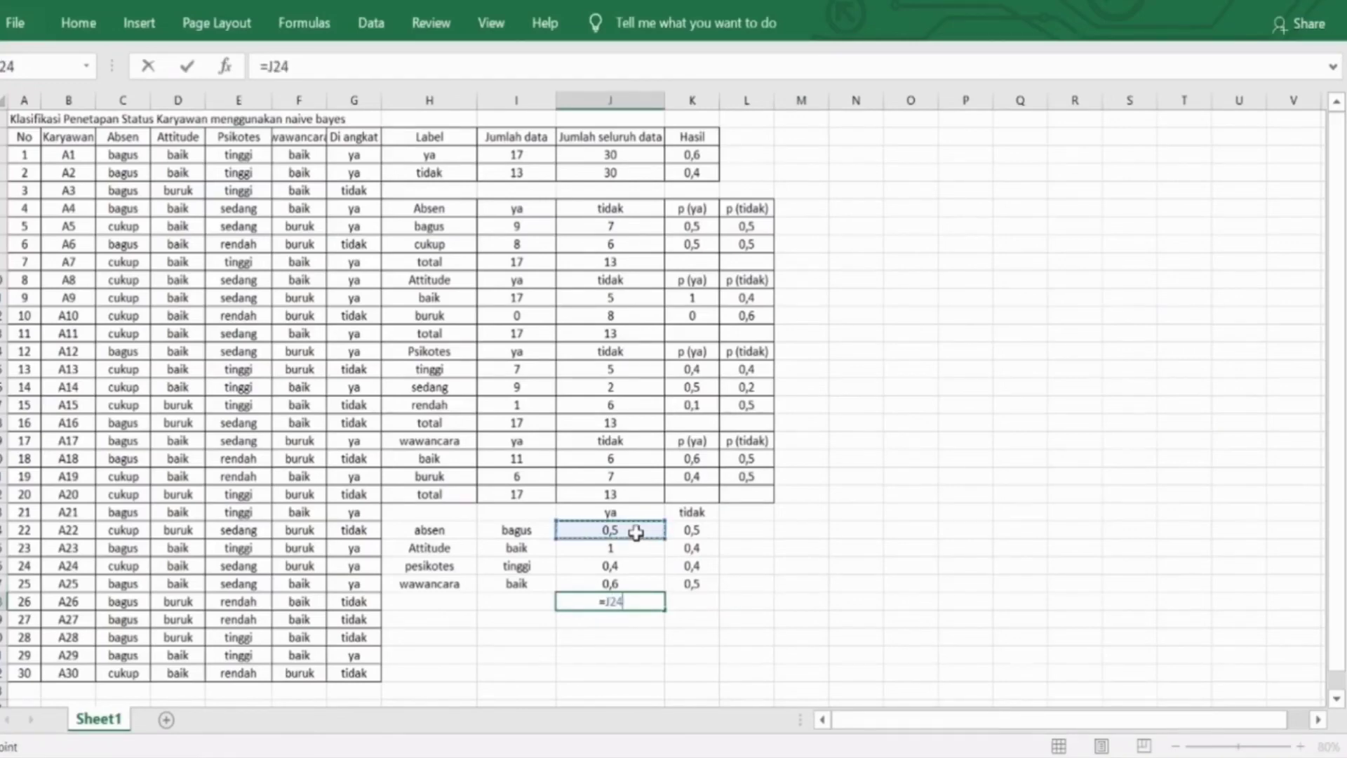
type("*")
left_click(639, 550)
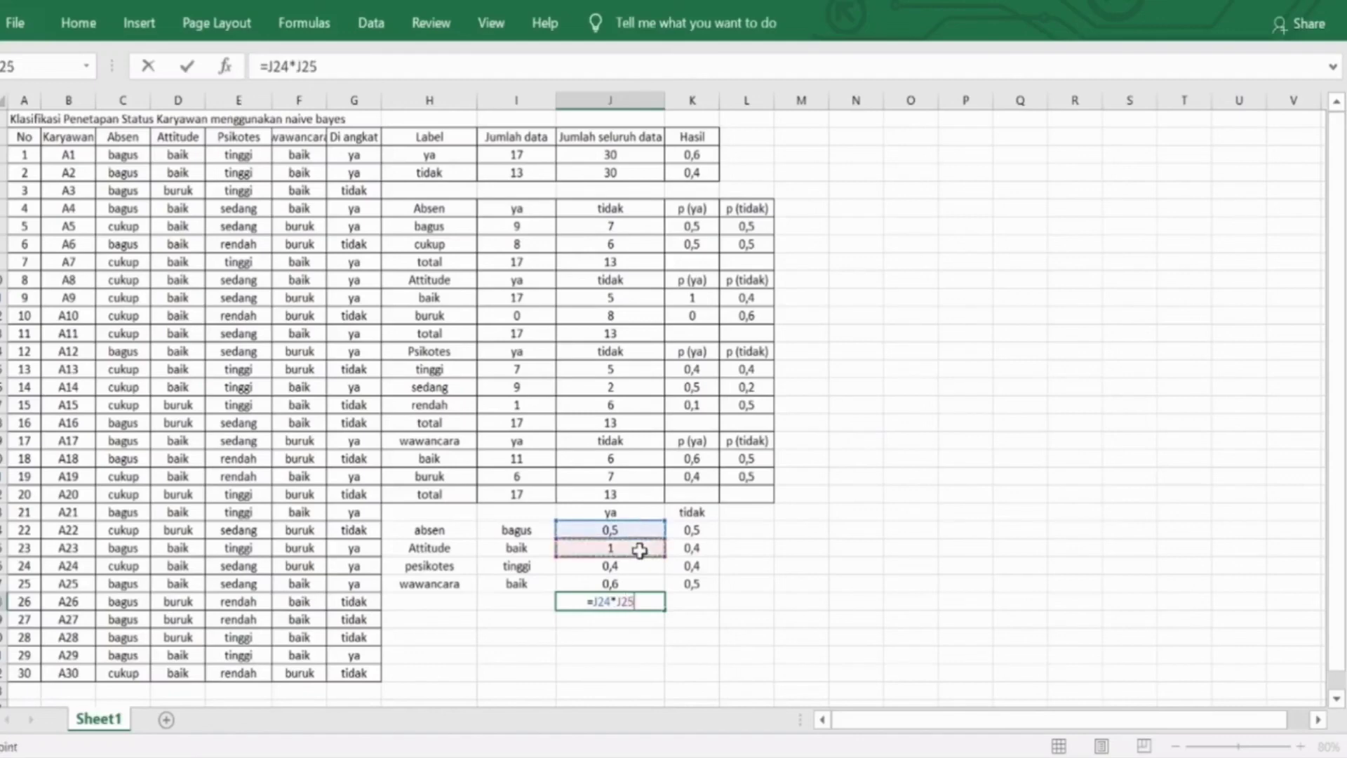
type("*")
left_click(640, 568)
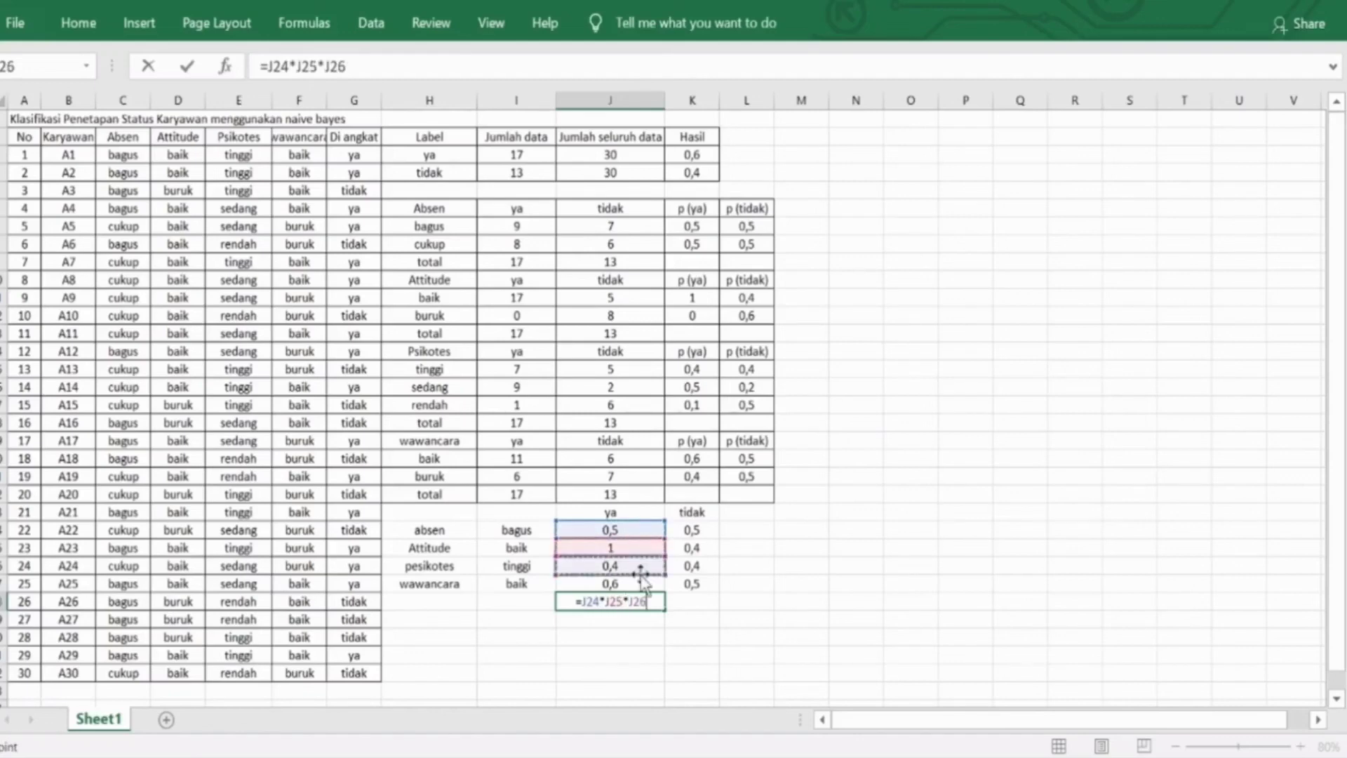
type("*")
left_click(641, 584)
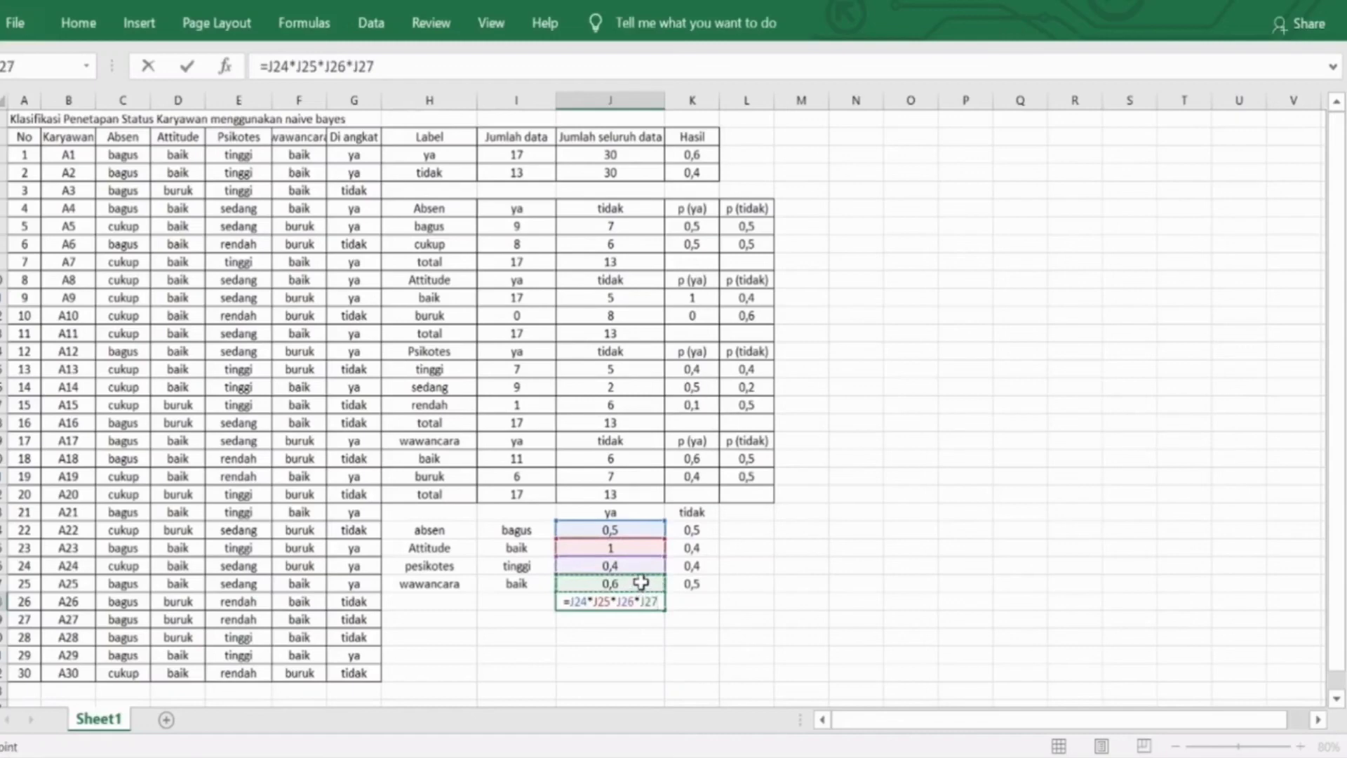
key("Return")
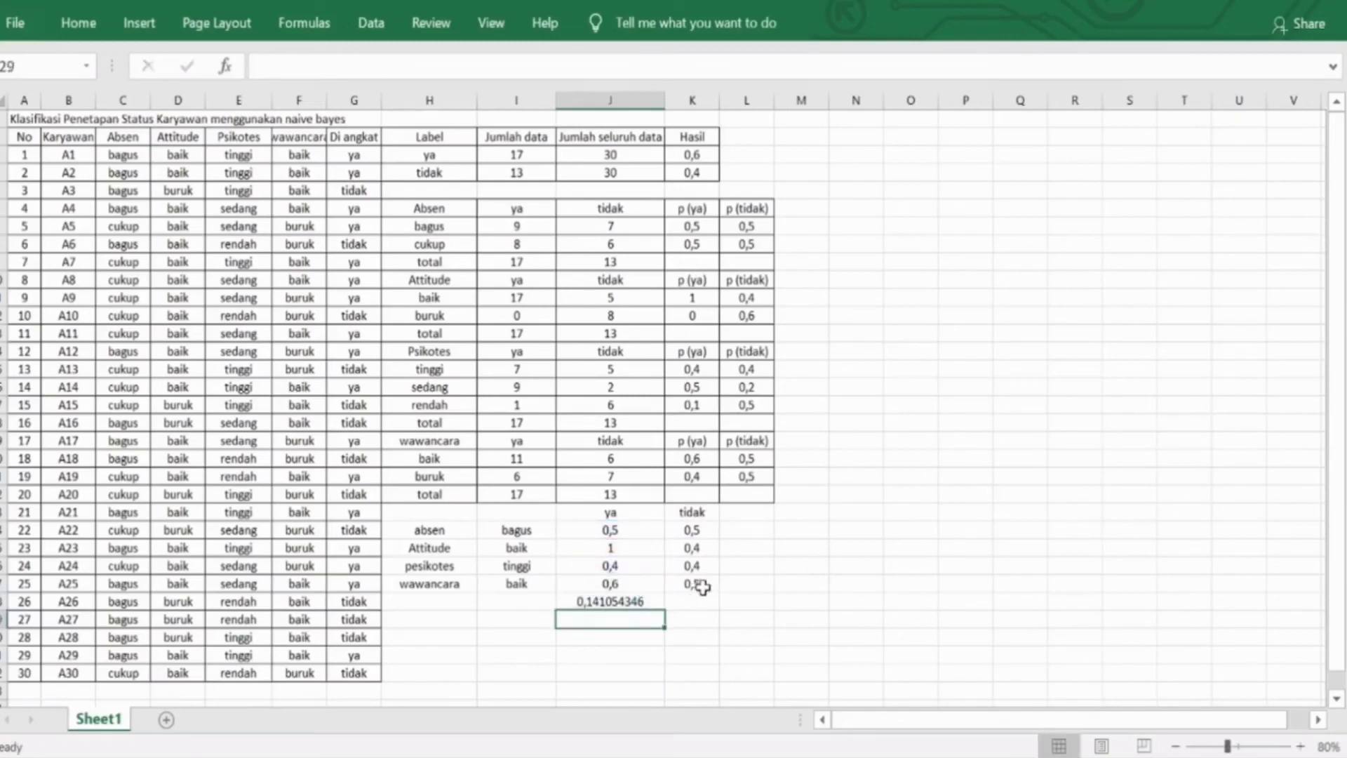
Copy the product formula from J28 across to K28 for the tidak probabilities.
left_click(656, 605)
mouse_move(664, 610)
left_mouse_down()
mouse_move(709, 611)
mouse_move(686, 613)
left_mouse_up()
left_click(692, 639)
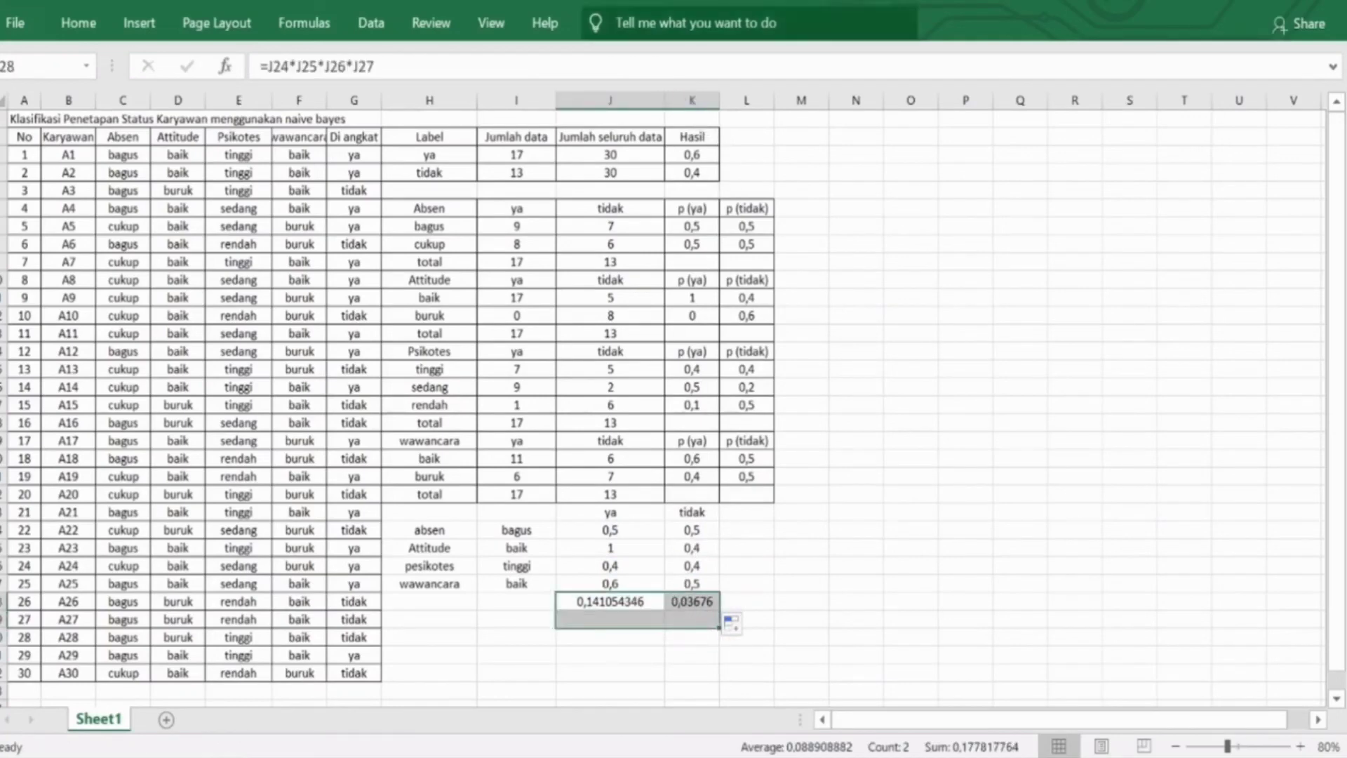
Reduce the ya and tidak products in J28:K28 to two decimal places.
left_click(79, 25)
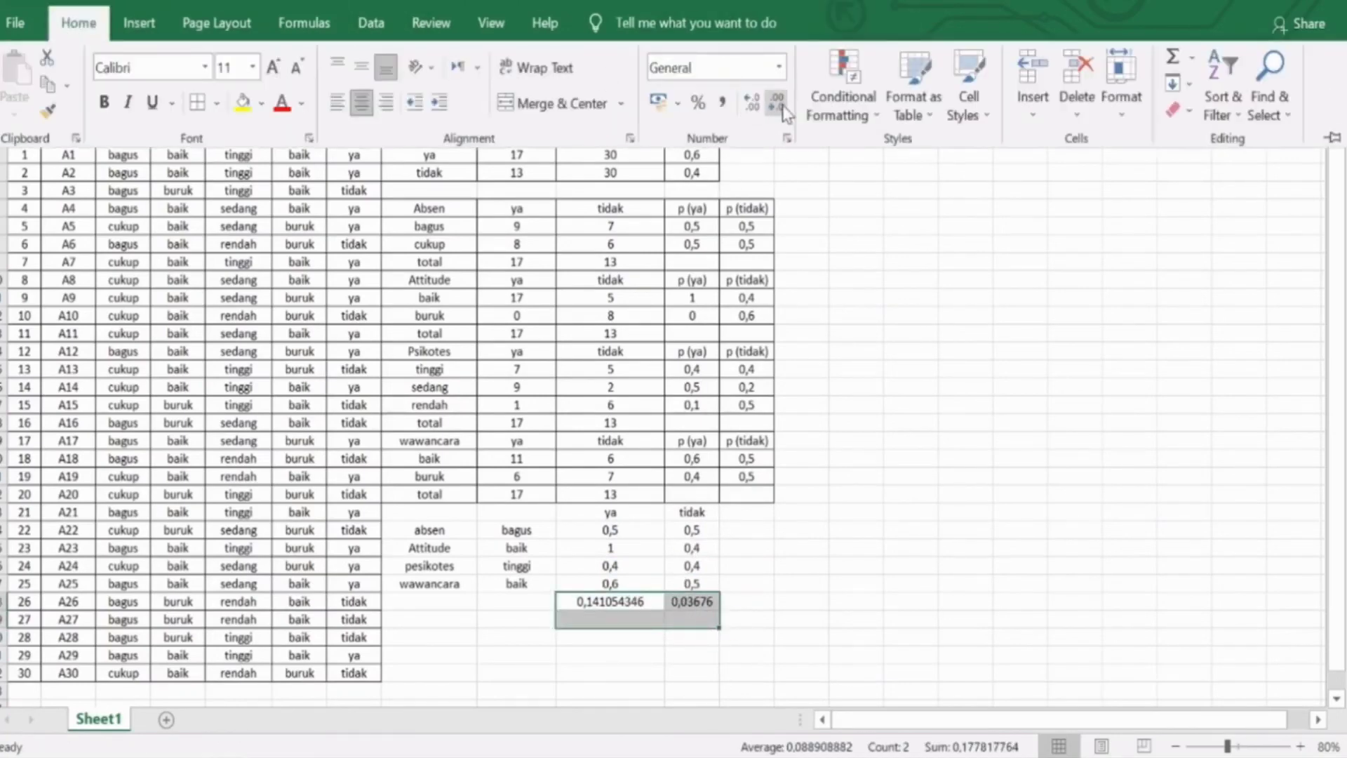
left_click(779, 105)
left_click(779, 106)
left_click(779, 105)
left_click(779, 105)
left_click(779, 106)
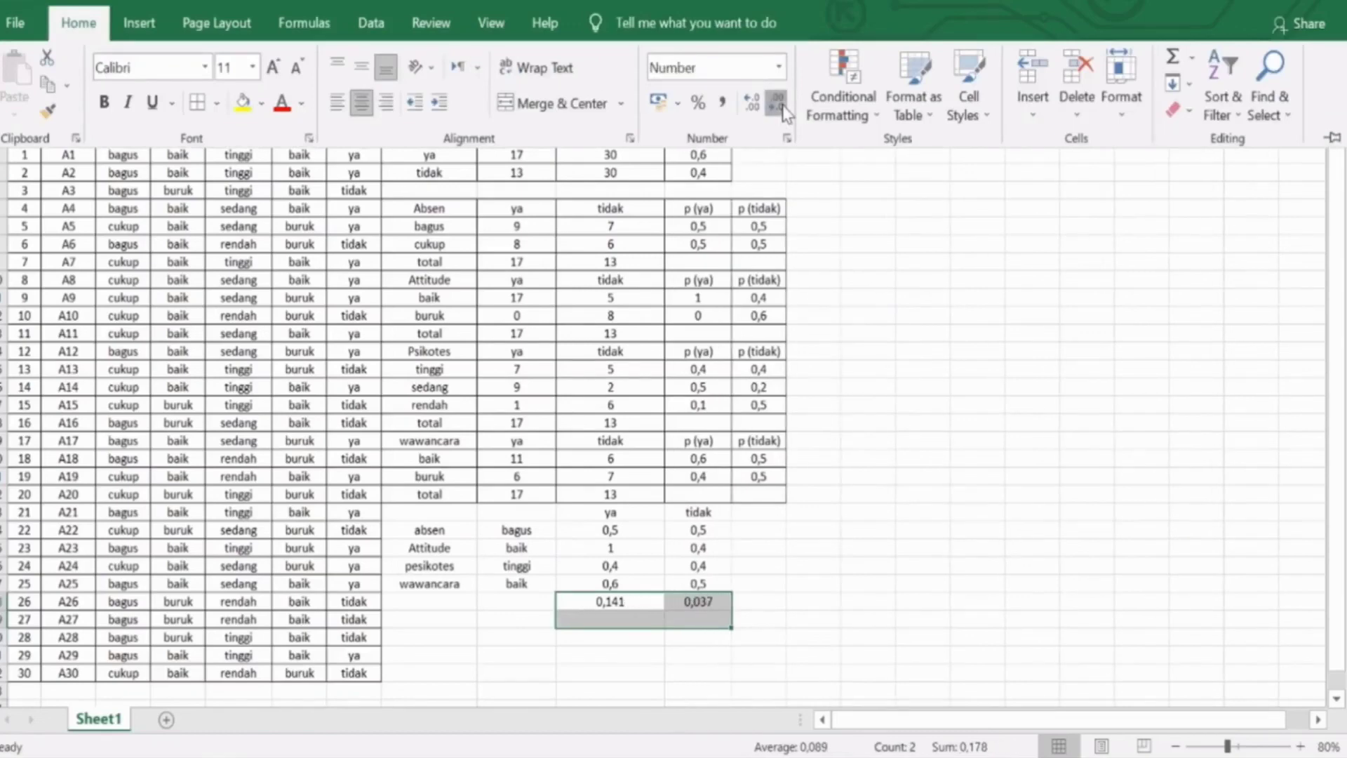
left_click(779, 105)
left_click(891, 556)
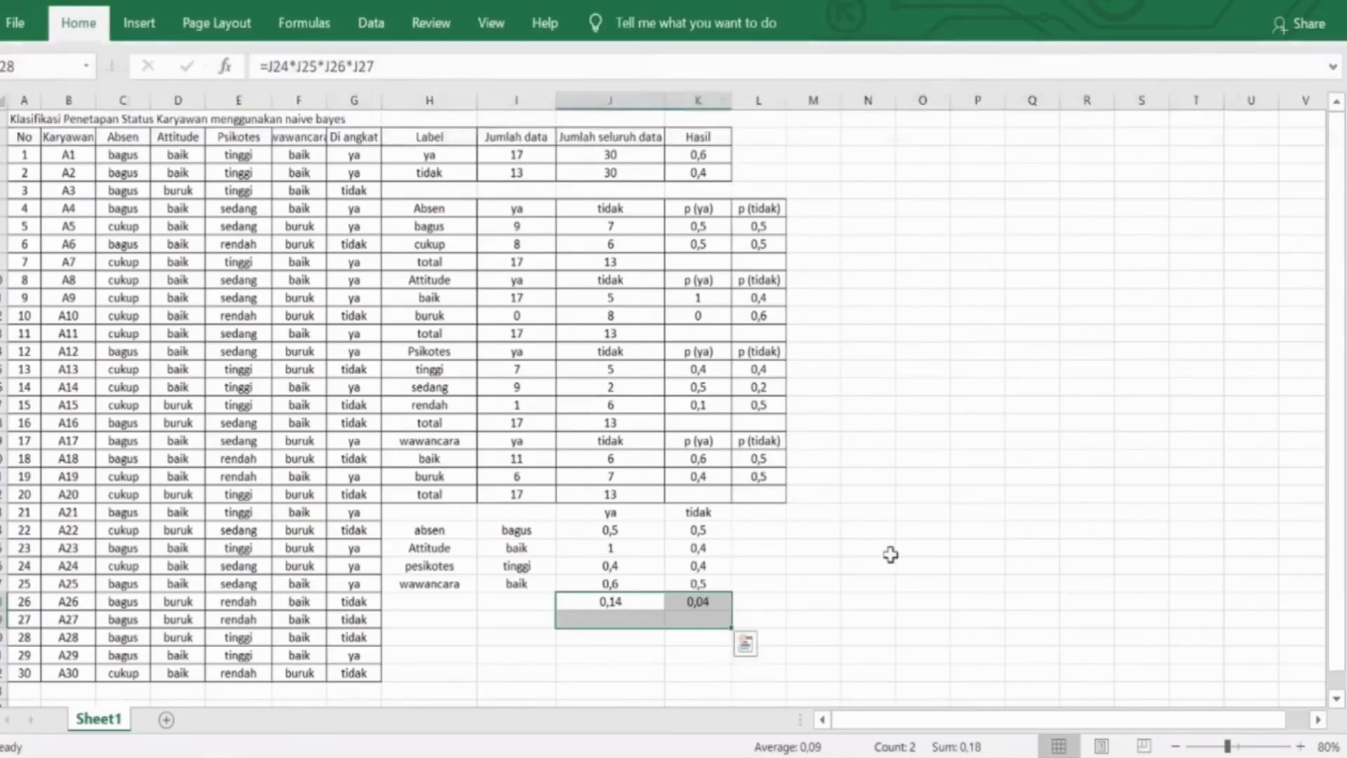
left_click(891, 556)
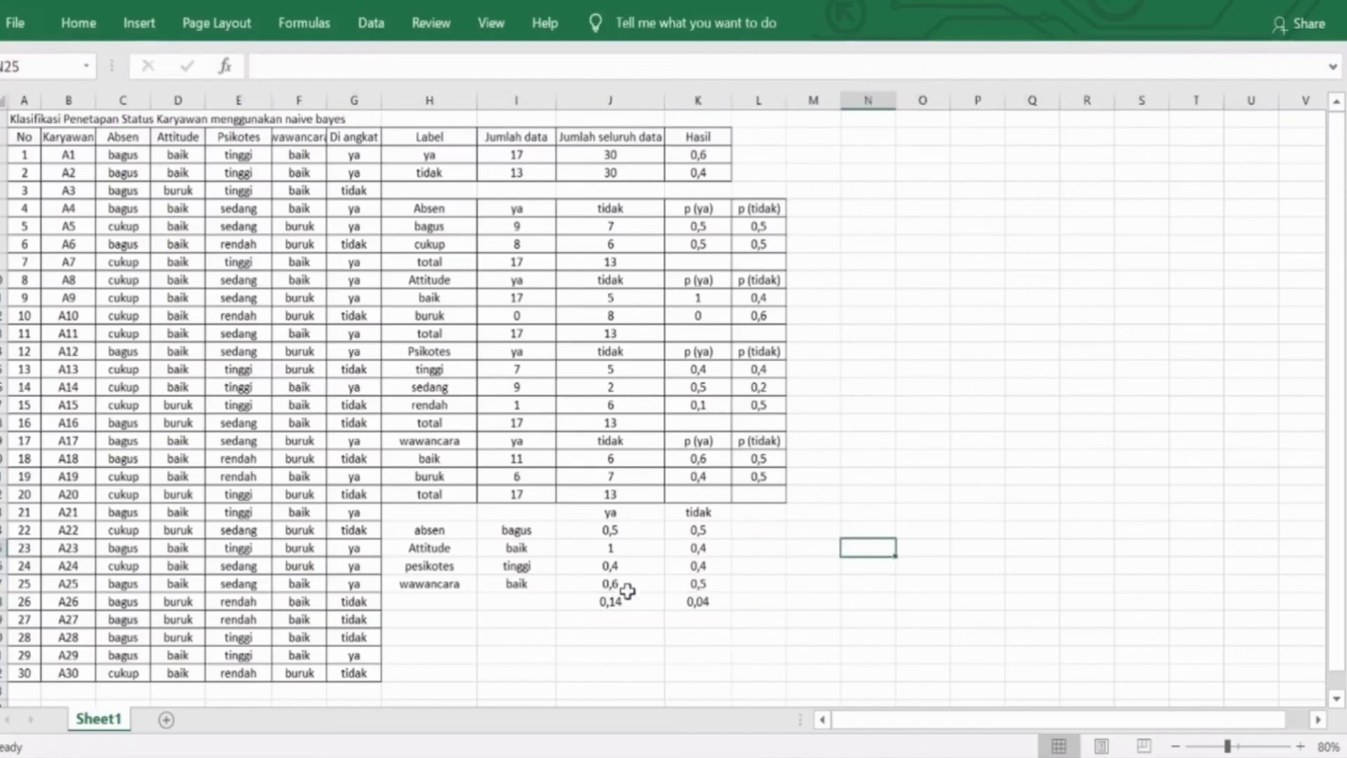
Highlight the two product cells J28:K28 with a yellow fill.
left_click_drag(608, 602, 701, 601)
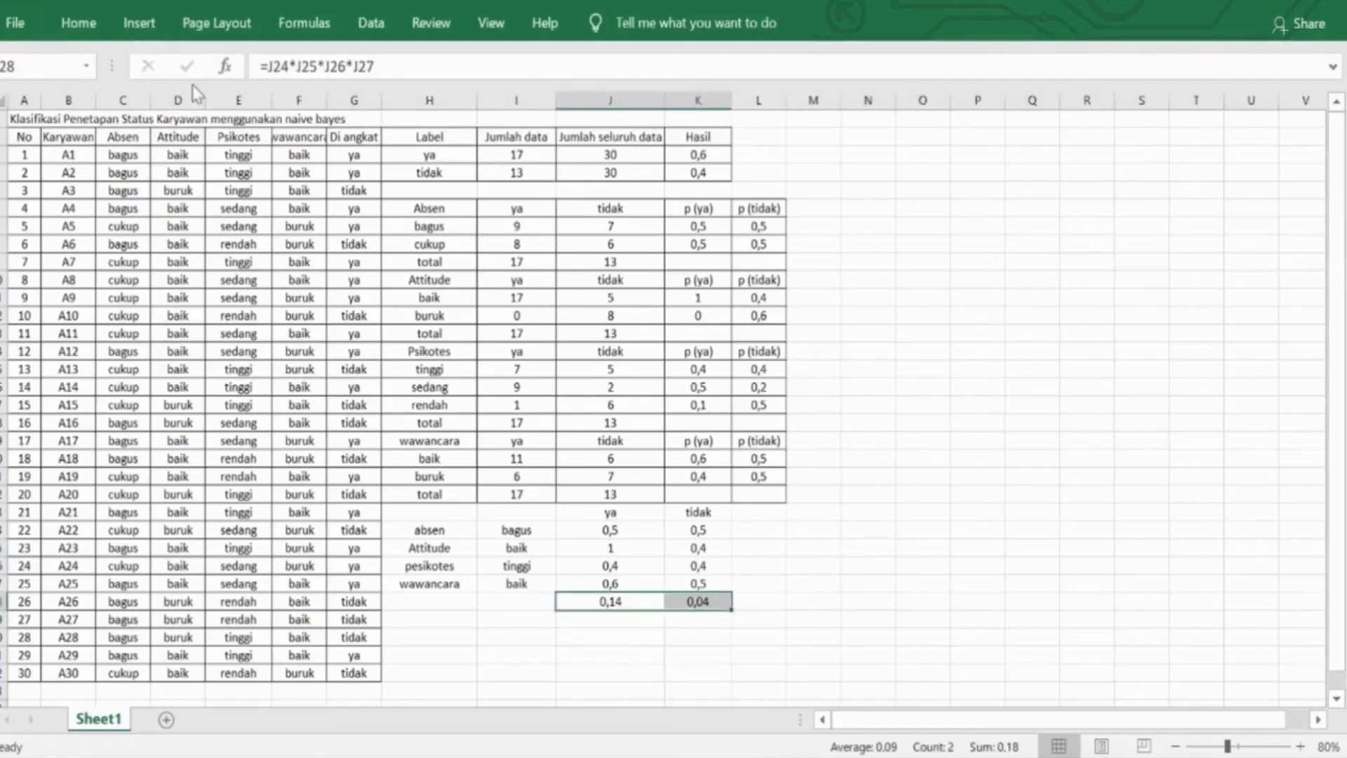
left_click(78, 22)
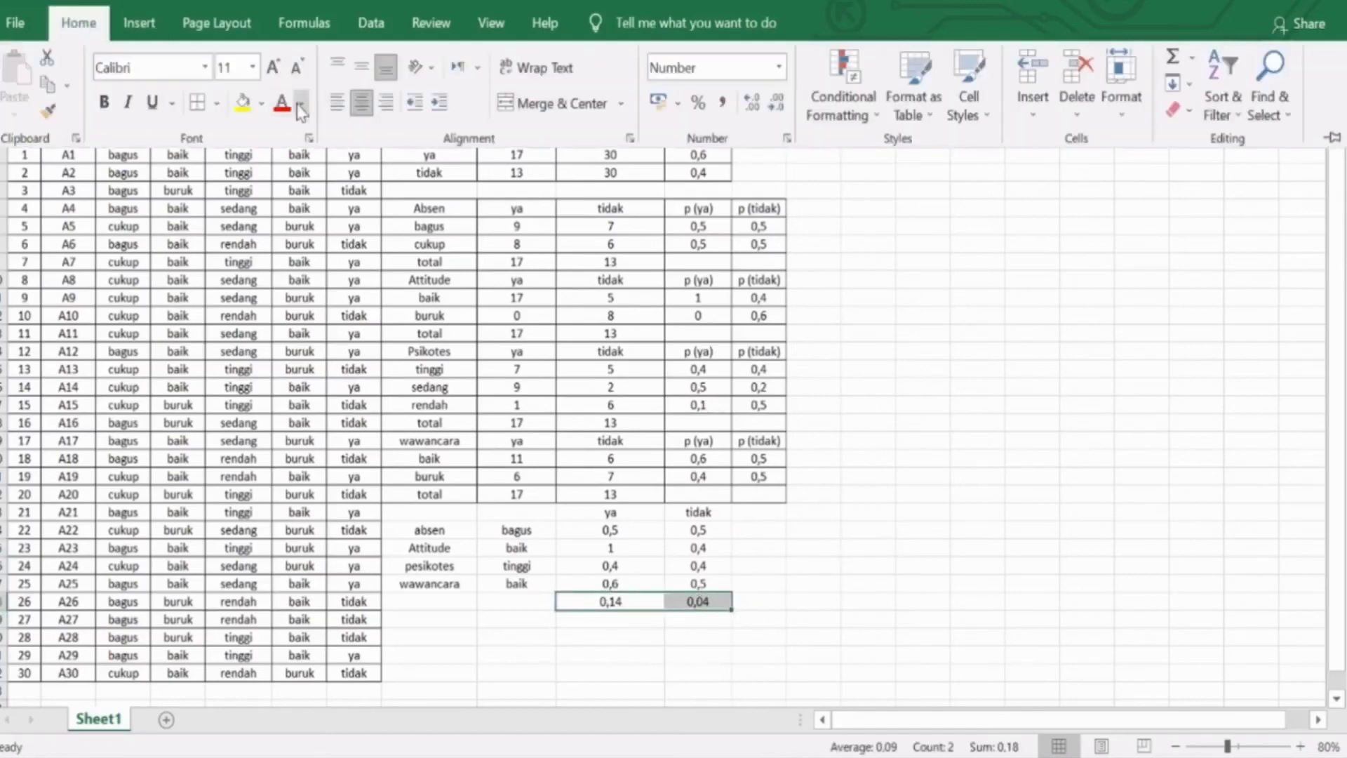
left_click(242, 103)
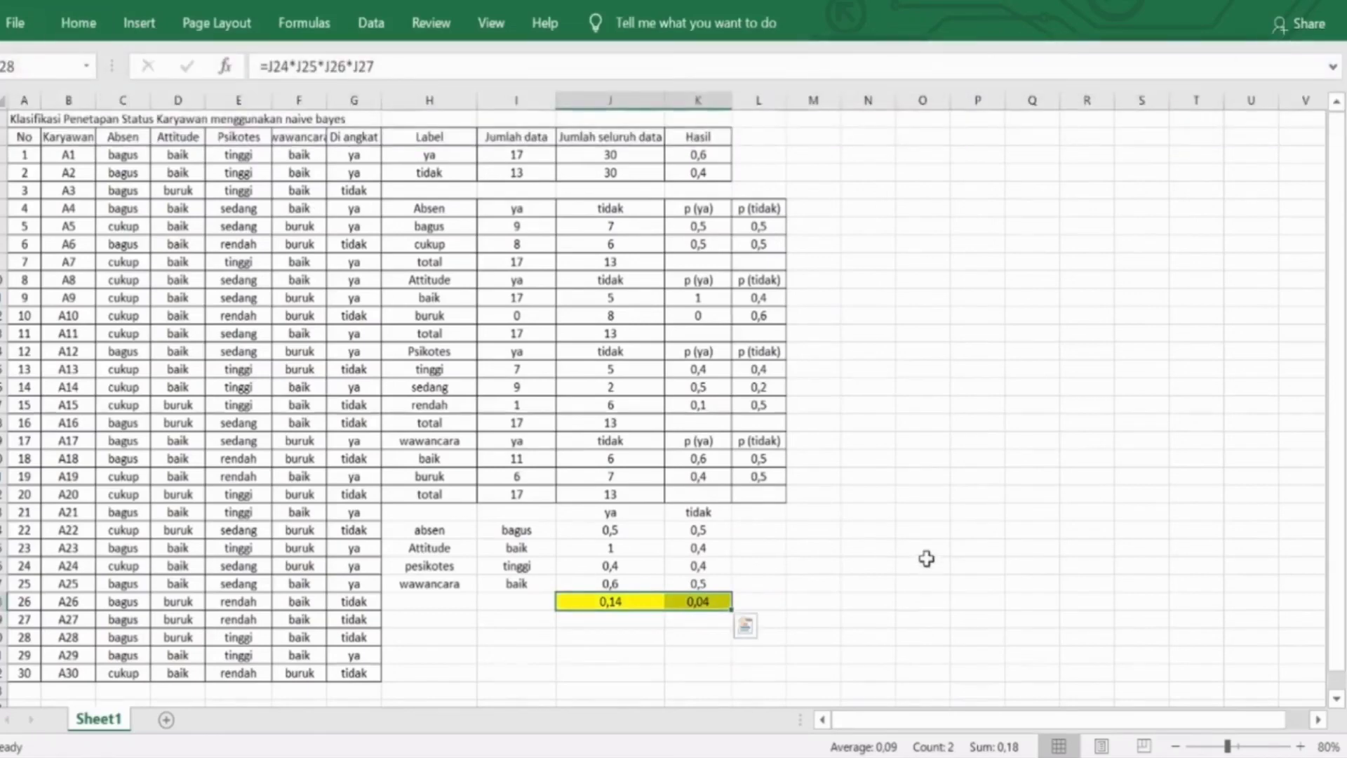
left_click(809, 559)
left_click(612, 641)
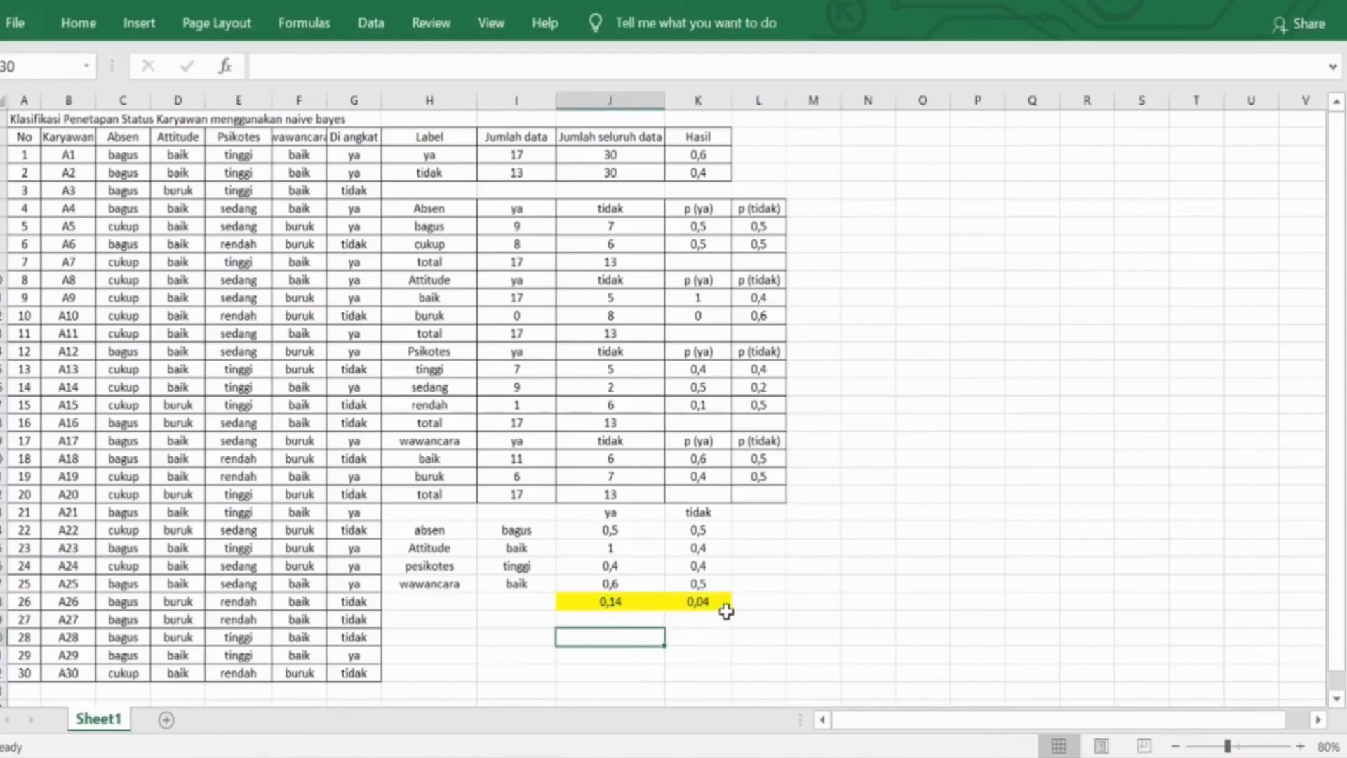
left_click(713, 618)
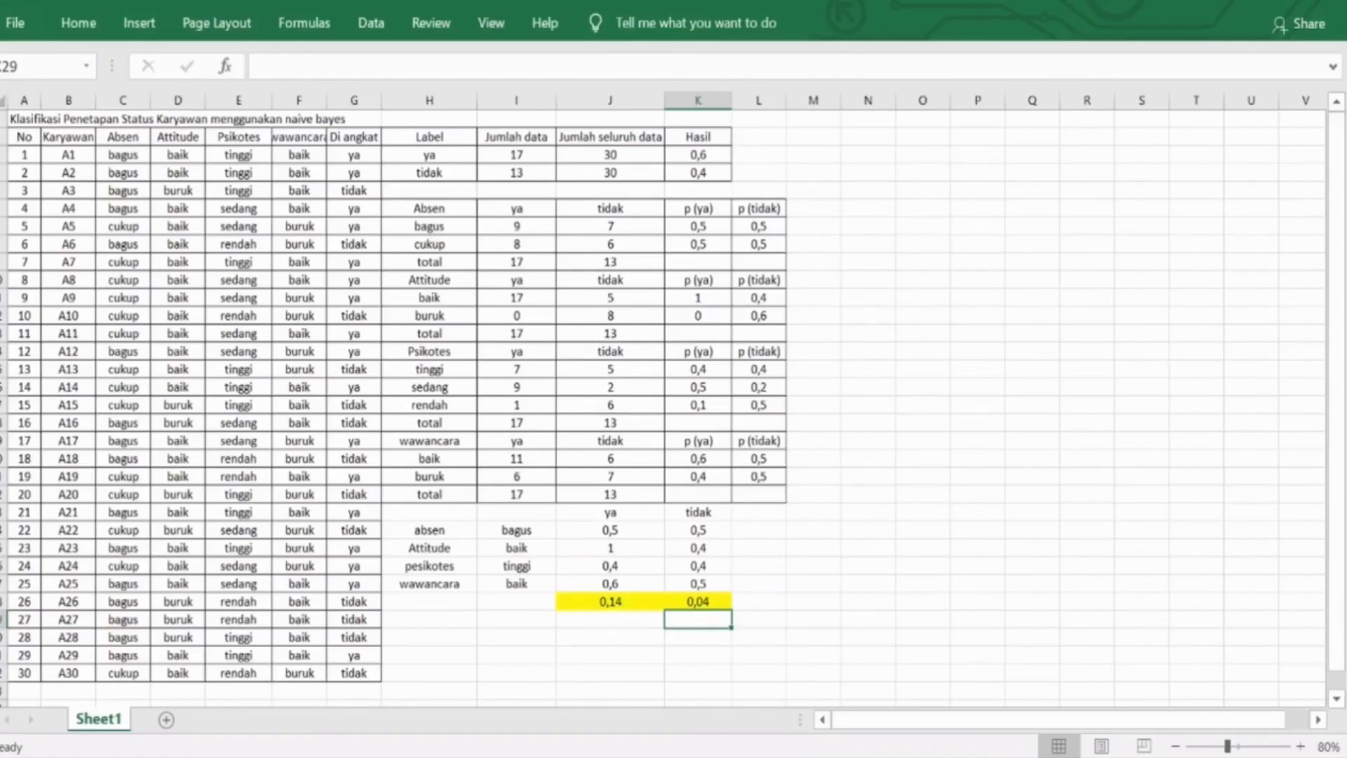
Switch to the journal PDF, examine its fc1 and fc2 calculations and the KESIMPULAN section, and return to the Excel workbook.
left_click(414, 755)
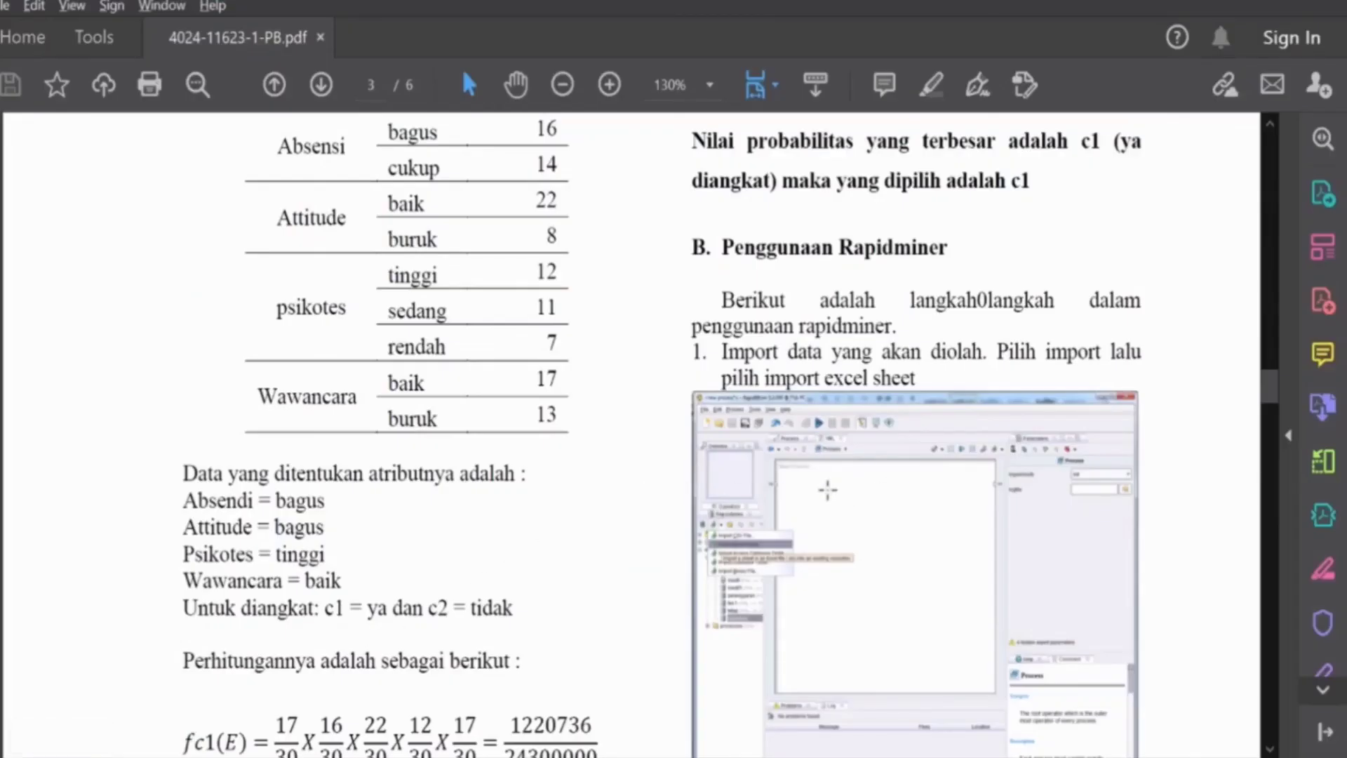
scroll(827, 490, "down", 5)
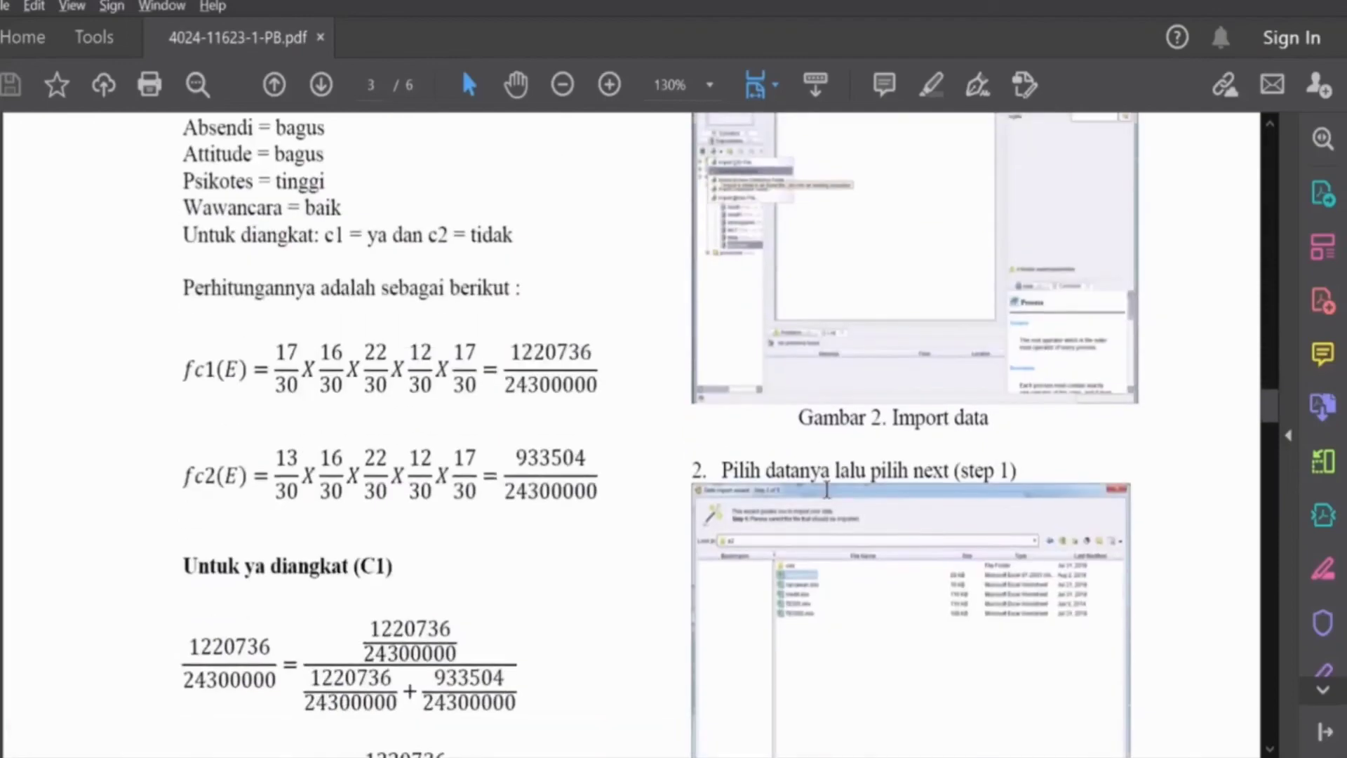
scroll(828, 489, "down", 20)
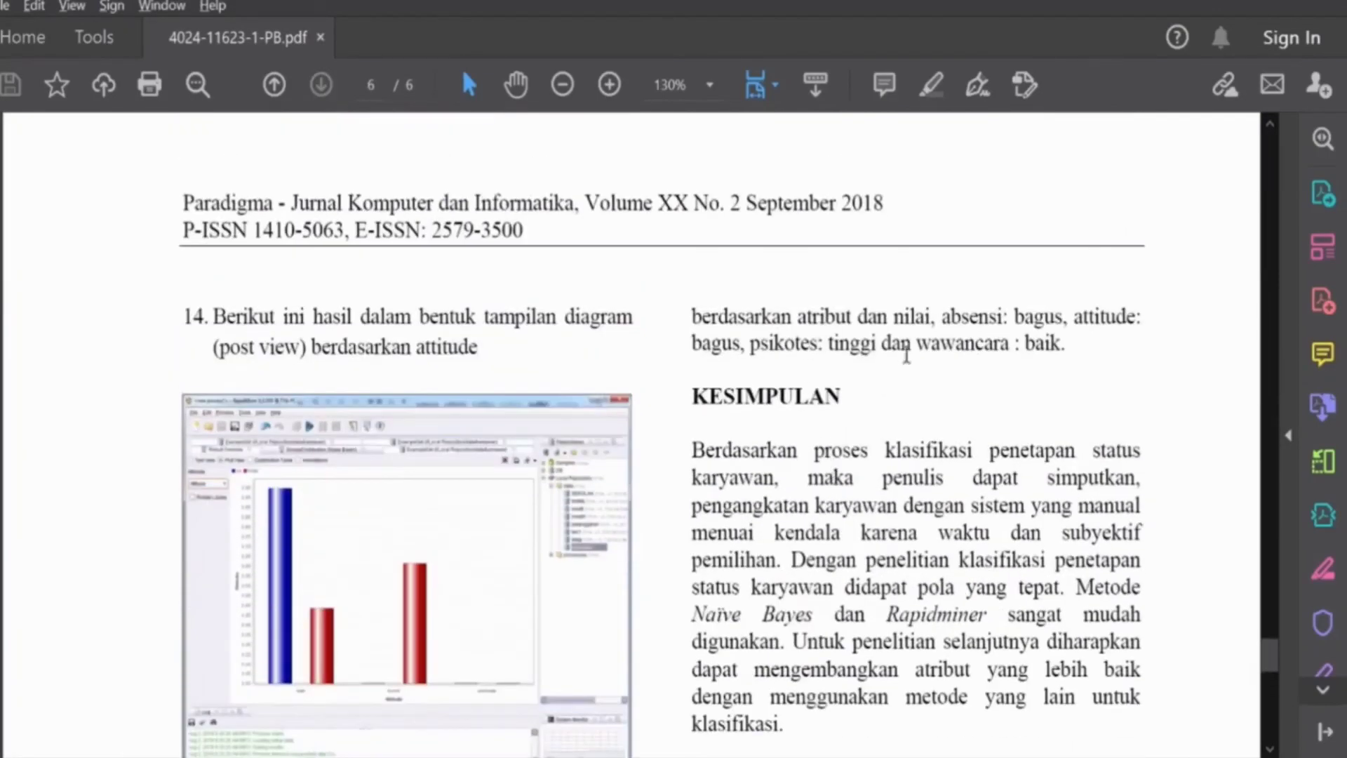
key("alt+Tab")
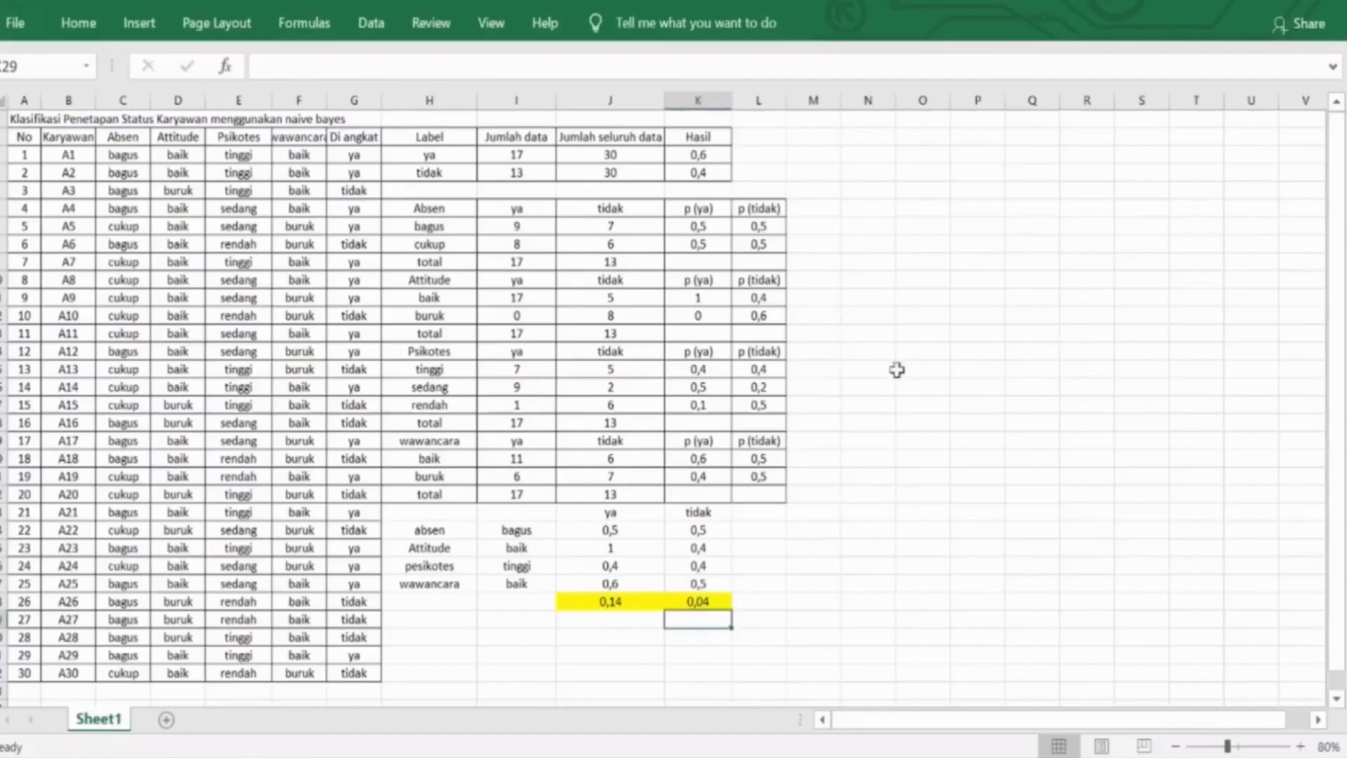